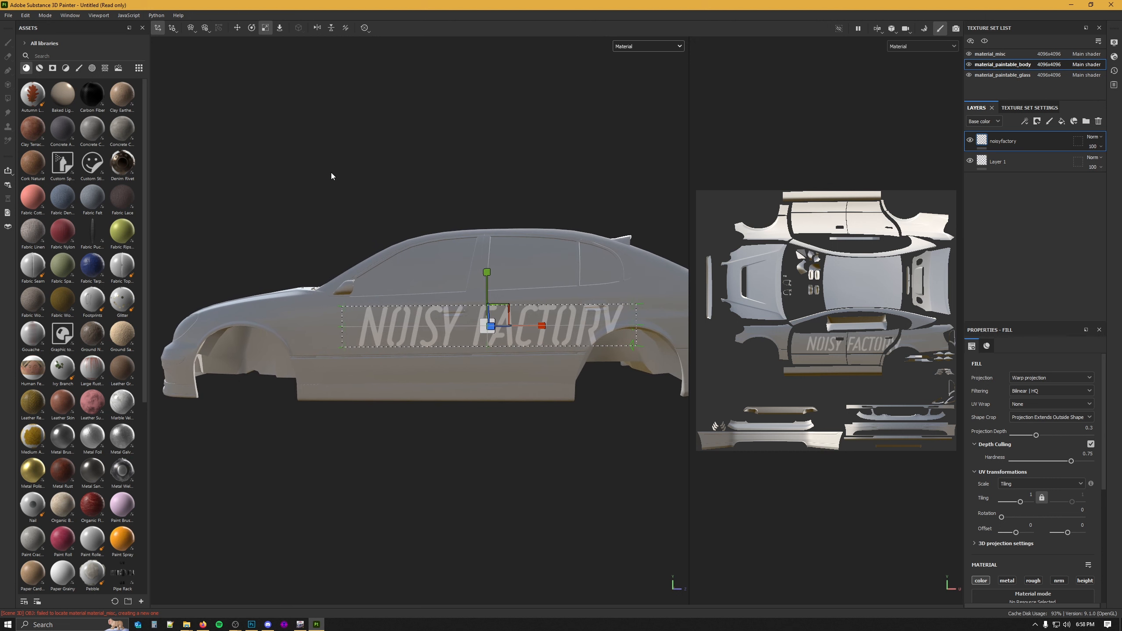
- Move the NOISY FACTORY decal toward the front of the car so it sits across the side doors
{"action": "left_click", "coordinate": [238, 27]}
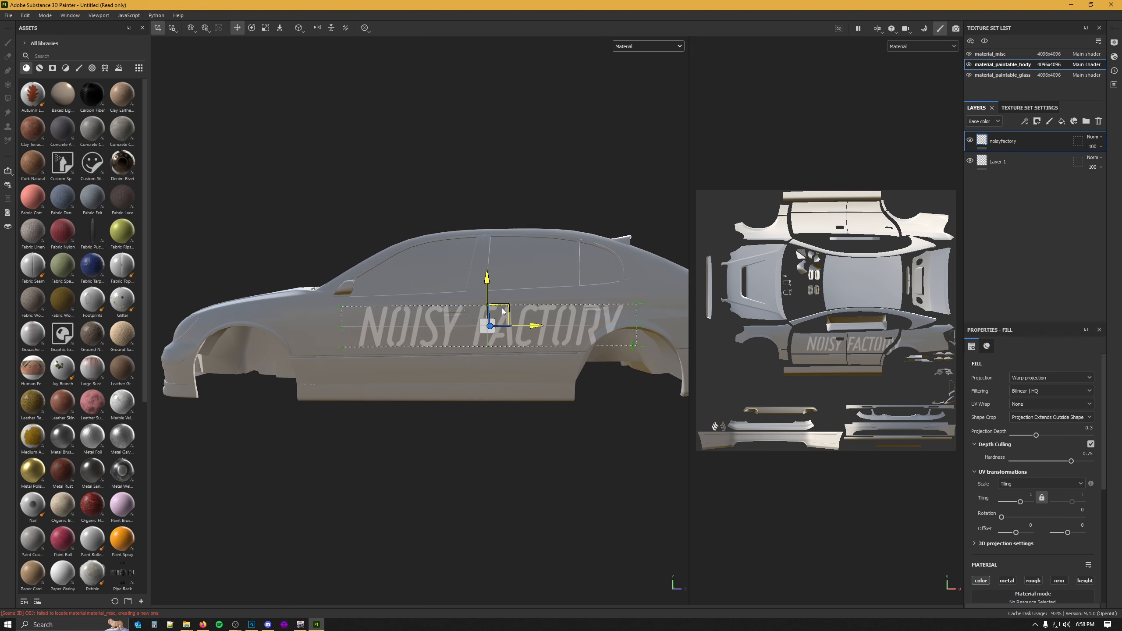
{"action": "left_click_drag", "start_coordinate": [502, 310], "coordinate": [460, 311]}
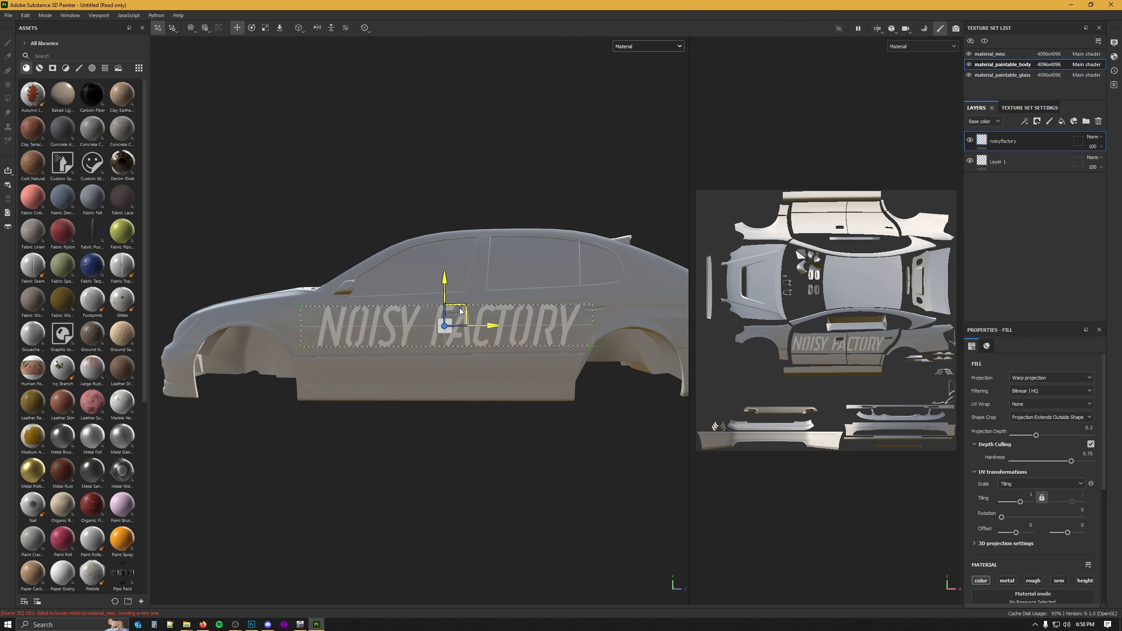
{"action": "key", "text": "e"}
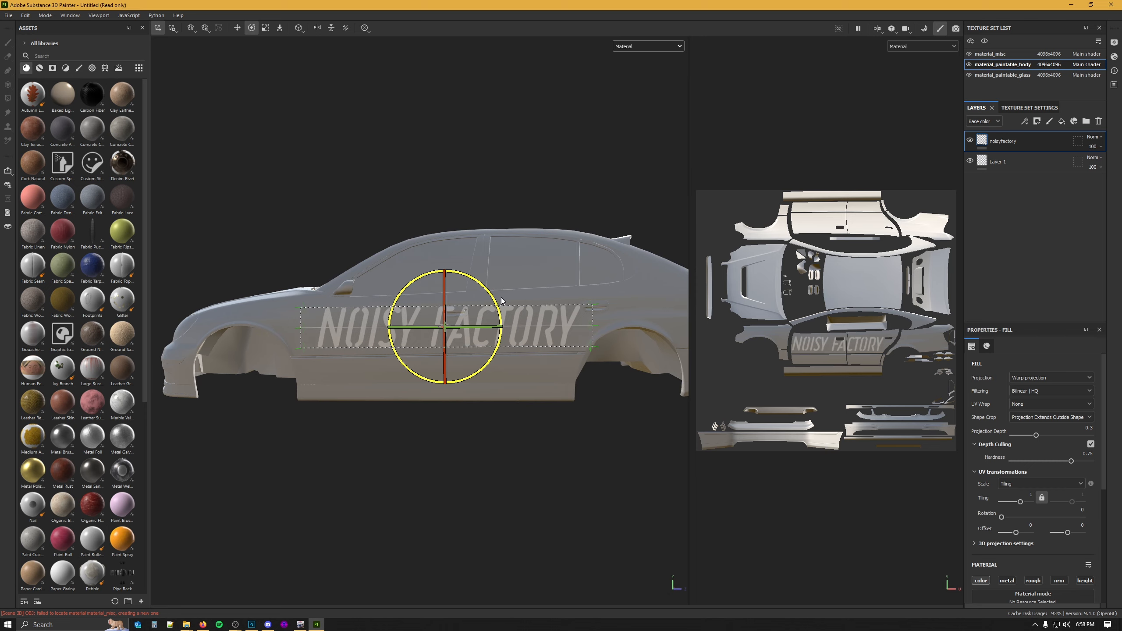
- Duplicate the noisyfactory layer and expand the copy's 3D projection settings
{"action": "left_click_drag", "start_coordinate": [501, 301], "coordinate": [477, 442], "text": "alt"}
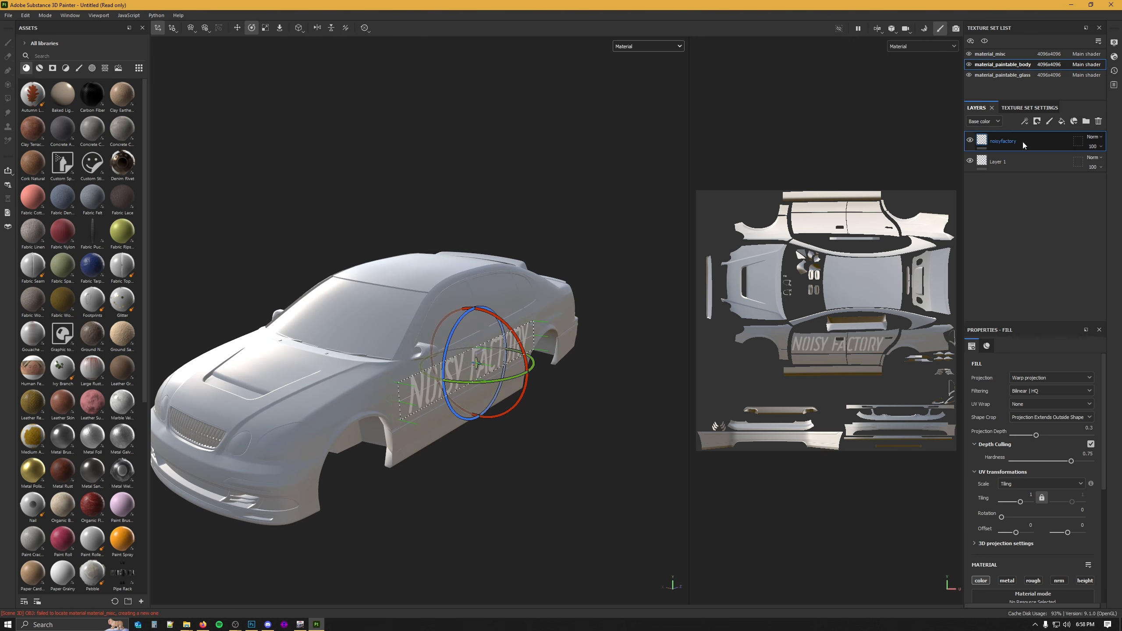
{"action": "key", "text": "ctrl+d"}
{"action": "scroll", "coordinate": [1016, 454], "scroll_direction": "down", "scroll_amount": 5}
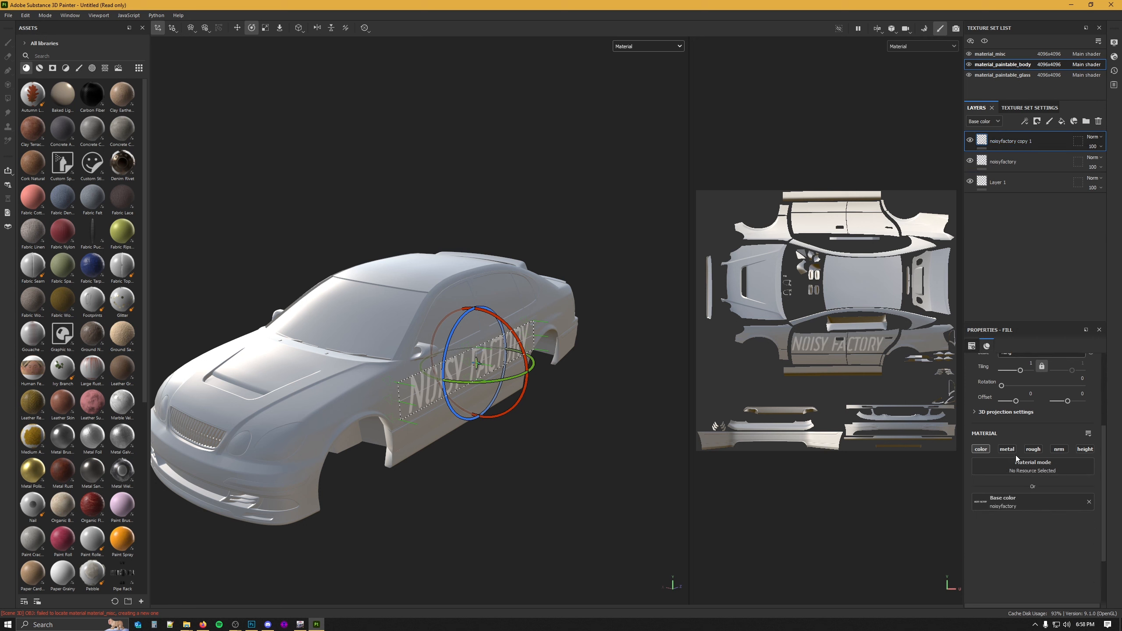
{"action": "scroll", "coordinate": [1023, 459], "scroll_direction": "up", "scroll_amount": 5}
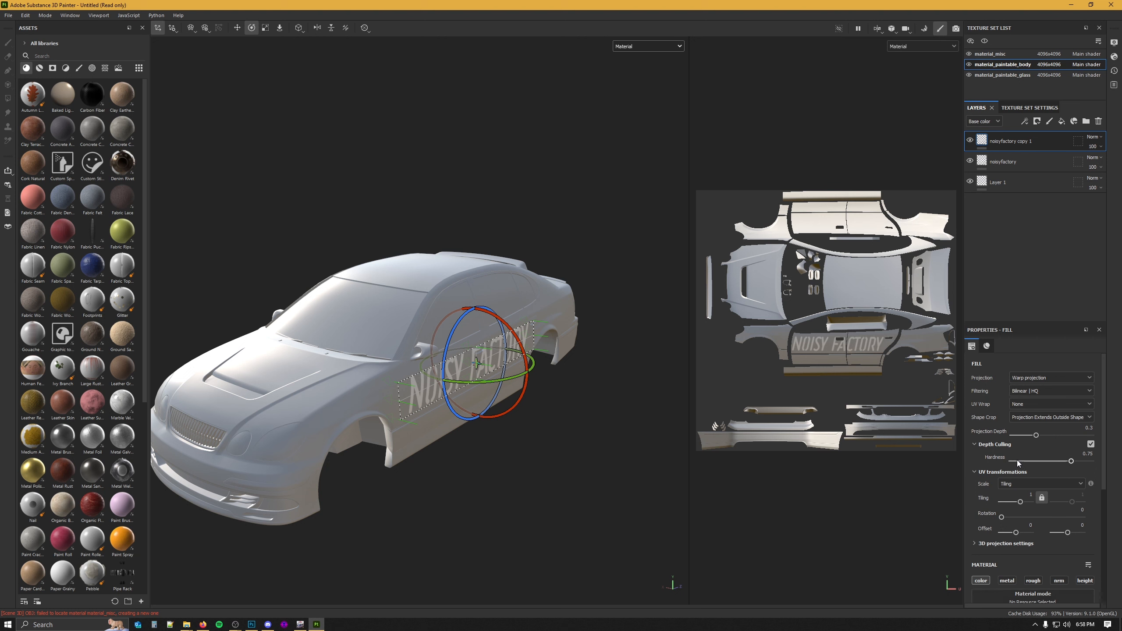
{"action": "scroll", "coordinate": [1015, 516], "scroll_direction": "down", "scroll_amount": 2}
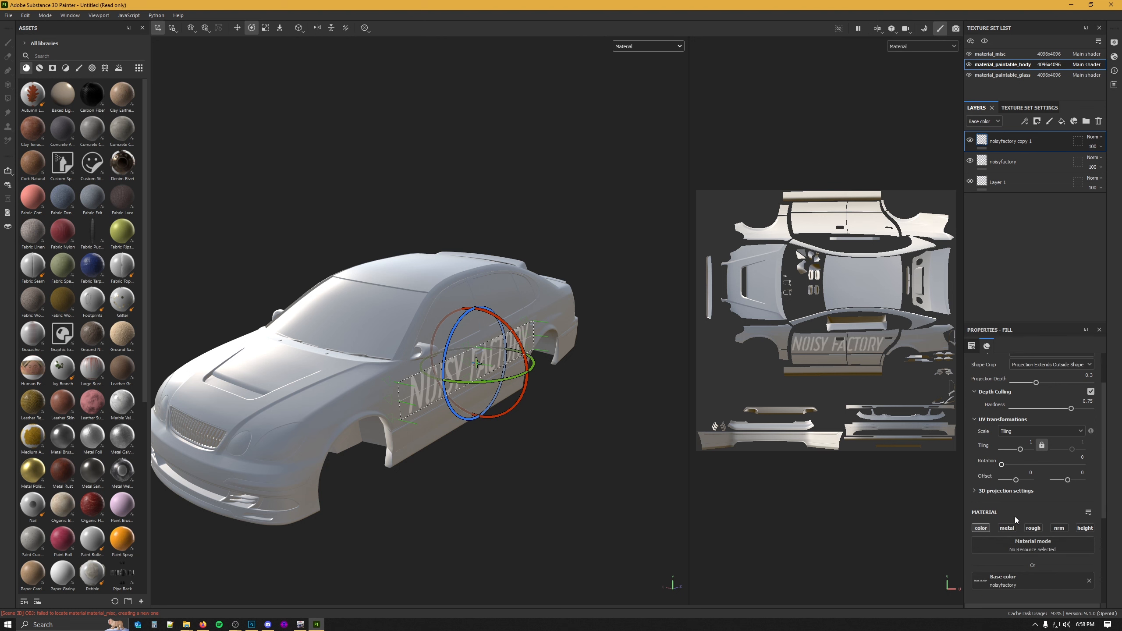
{"action": "left_click", "coordinate": [997, 491]}
{"action": "scroll", "coordinate": [1000, 493], "scroll_direction": "down", "scroll_amount": 2}
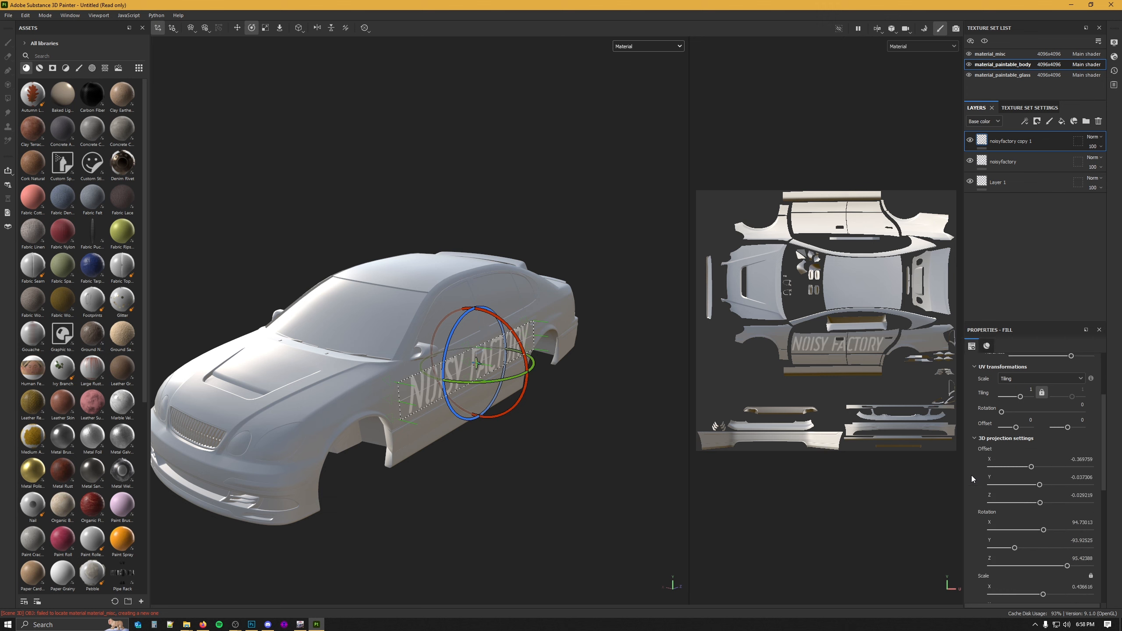
- Set the copy's 3D projection X offset to 0.38 so the decal lands on the car's opposite side
{"action": "left_click_drag", "start_coordinate": [517, 396], "coordinate": [608, 401], "text": "alt"}
{"action": "middle_click_drag", "start_coordinate": [607, 401], "coordinate": [767, 429], "text": "alt"}
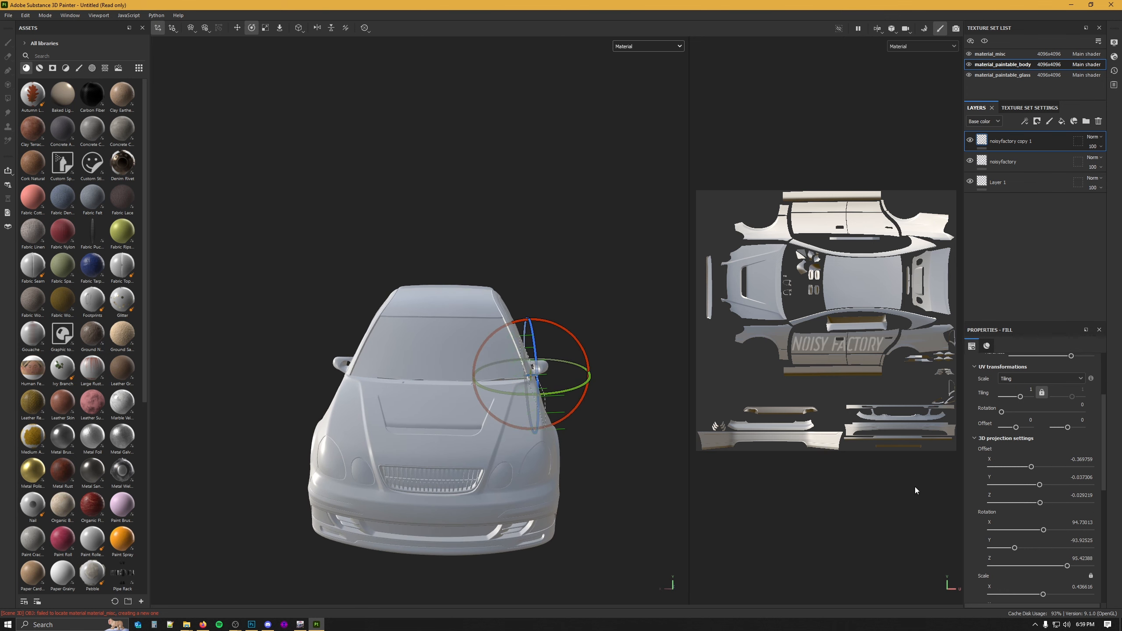
{"action": "left_click_drag", "start_coordinate": [1031, 467], "coordinate": [1050, 468]}
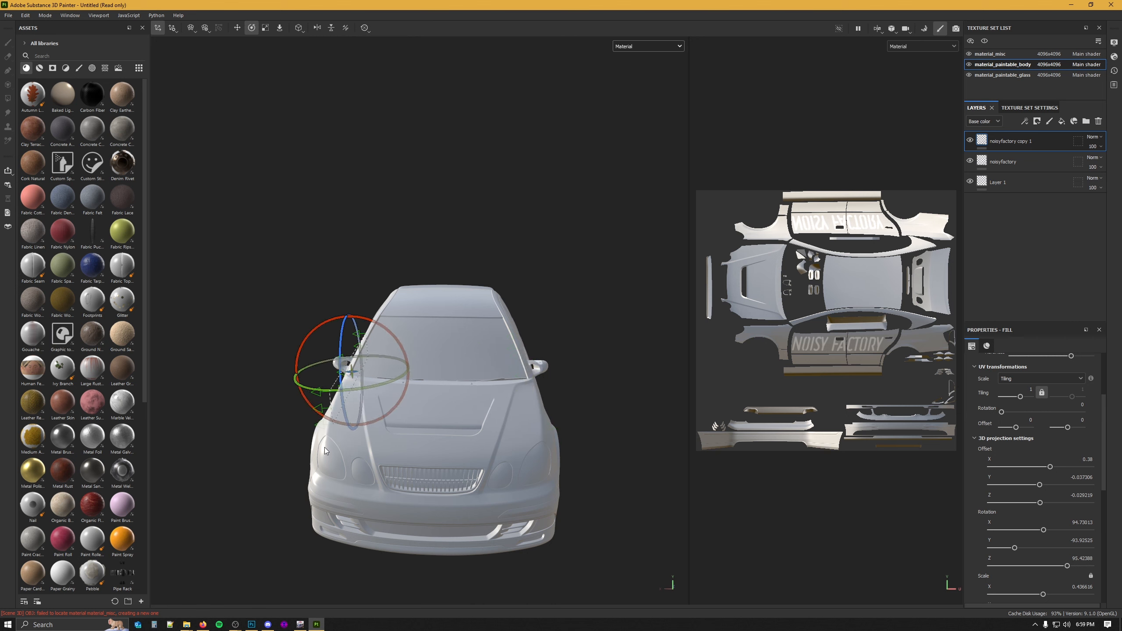
- Try mirroring the copied decal horizontally on the opposite side of the car, then restore its orientation
{"action": "left_click_drag", "start_coordinate": [325, 451], "coordinate": [380, 451], "text": "alt"}
{"action": "middle_click_drag", "start_coordinate": [380, 451], "coordinate": [485, 453], "text": "alt"}
{"action": "scroll", "coordinate": [424, 449], "scroll_direction": "up", "scroll_amount": 3}
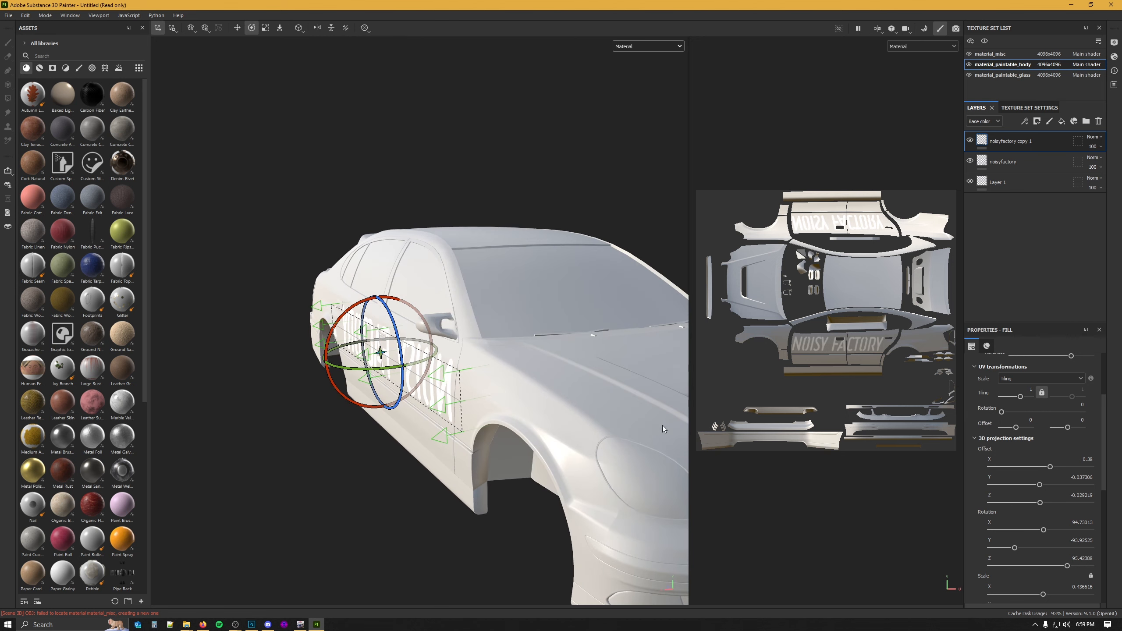
{"action": "left_click_drag", "start_coordinate": [325, 387], "coordinate": [457, 419], "text": "alt"}
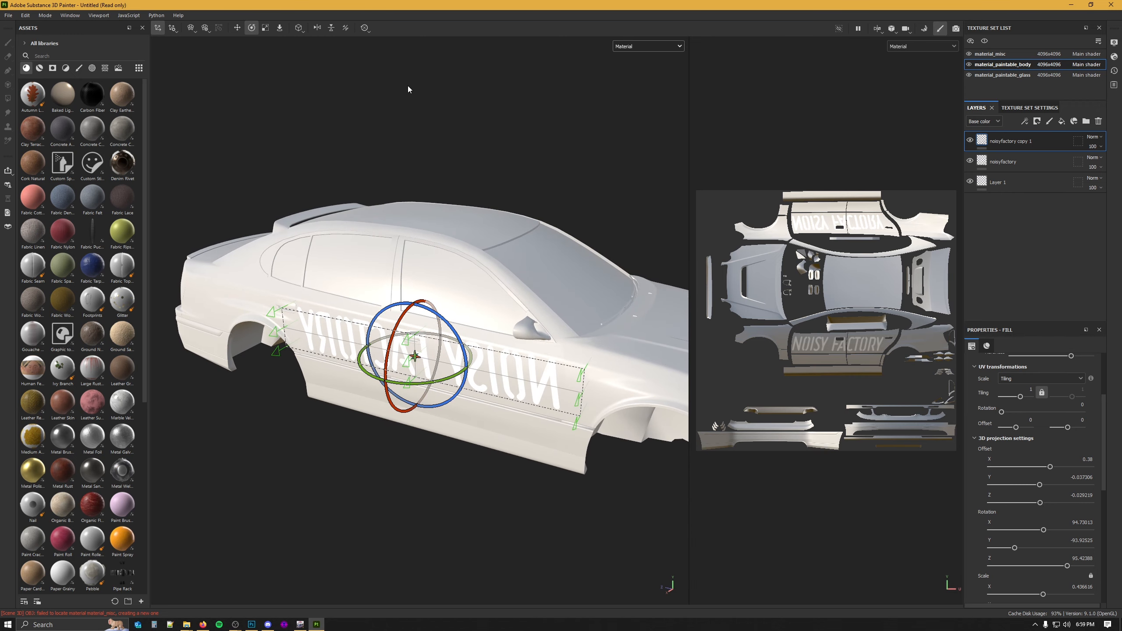
{"action": "left_click", "coordinate": [317, 27]}
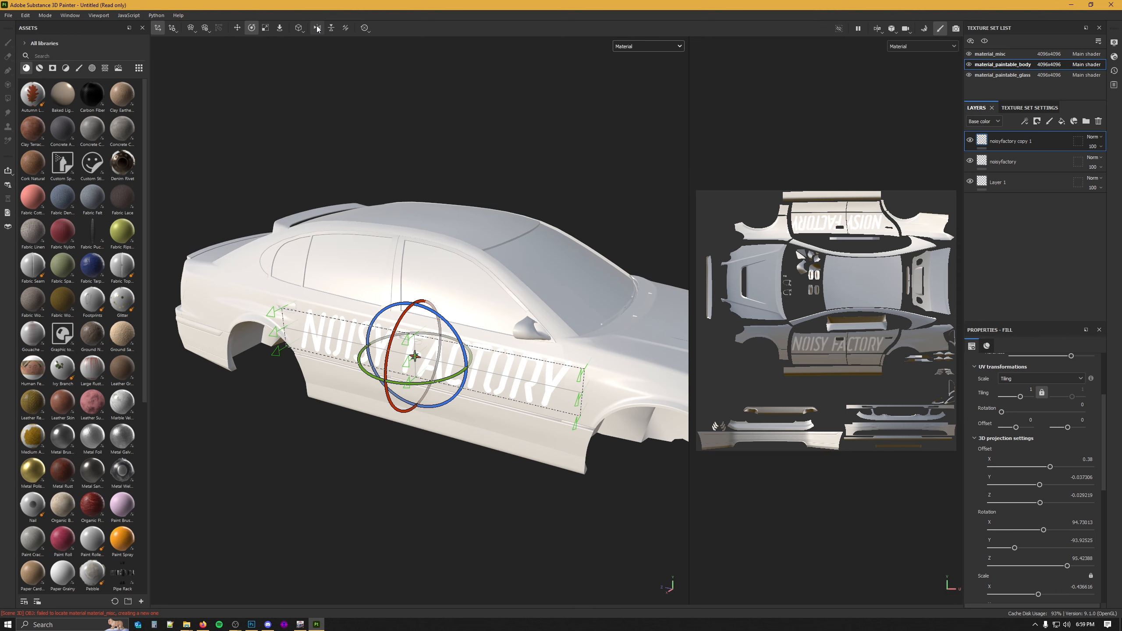
{"action": "left_click", "coordinate": [317, 28]}
- Rotate the copied decal slightly to a Z rotation of about 96.02 so it follows the car's side
{"action": "left_click_drag", "start_coordinate": [598, 488], "coordinate": [569, 455], "text": "alt"}
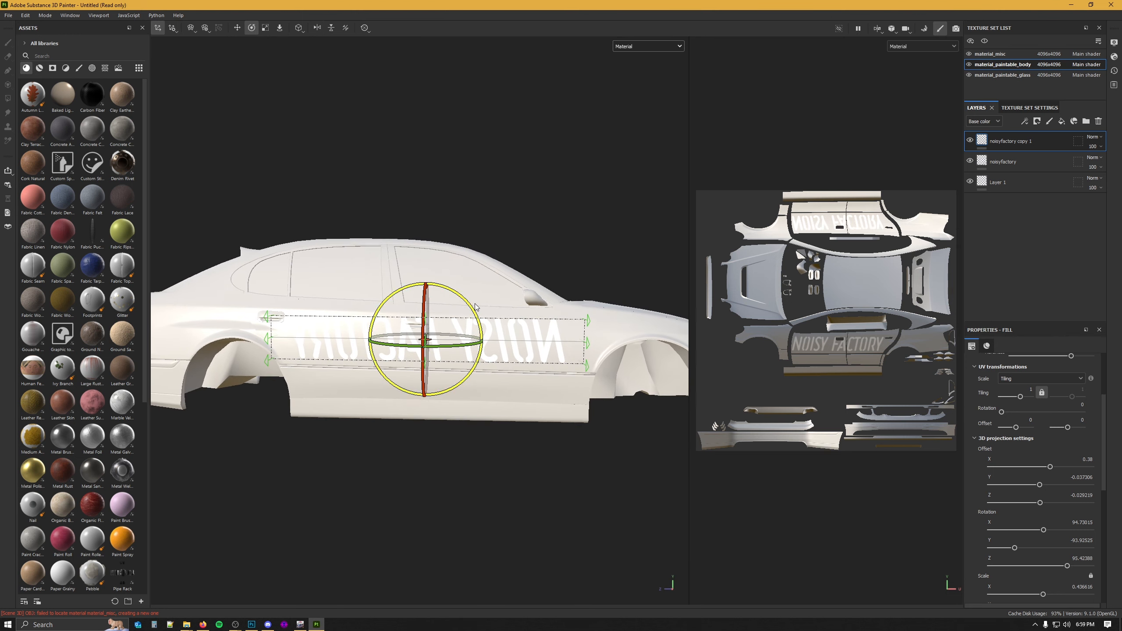
{"action": "left_click_drag", "start_coordinate": [476, 309], "coordinate": [476, 310]}
{"action": "left_click_drag", "start_coordinate": [491, 376], "coordinate": [499, 486], "text": "alt"}
{"action": "scroll", "coordinate": [499, 485], "scroll_direction": "down", "scroll_amount": 3}
{"action": "left_click_drag", "start_coordinate": [630, 487], "coordinate": [512, 472], "text": "alt"}
{"action": "middle_click_drag", "start_coordinate": [511, 472], "coordinate": [391, 465], "text": "alt"}
{"action": "left_click_drag", "start_coordinate": [391, 465], "coordinate": [329, 487], "text": "alt"}
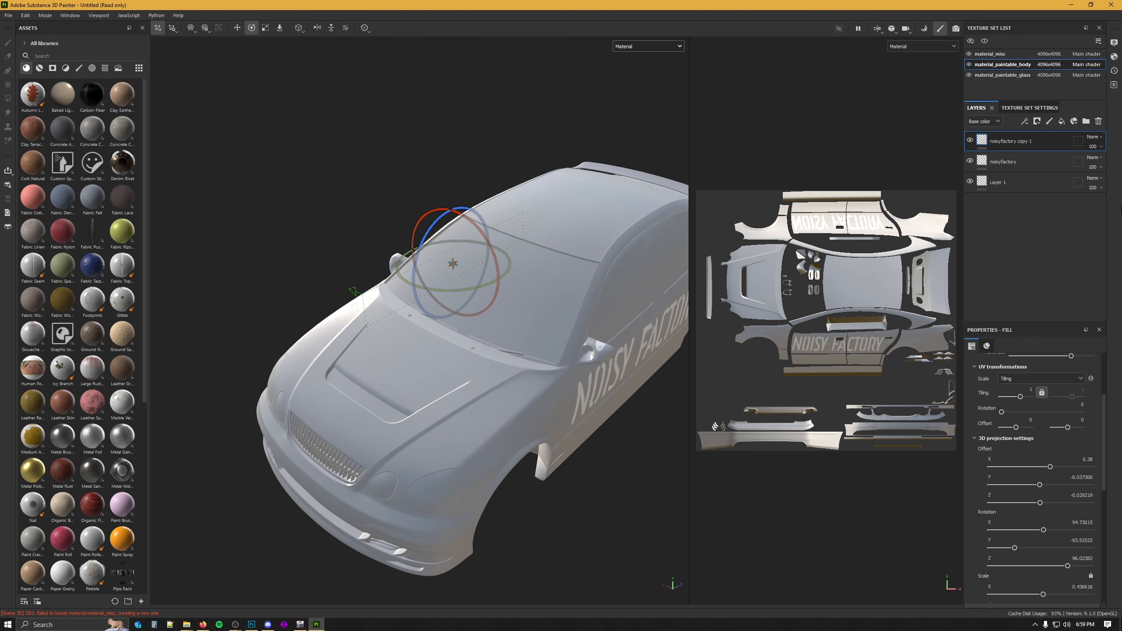
- Add a fill layer directly above Layer 1, beneath both decal layers
{"action": "right_click", "coordinate": [1008, 202]}
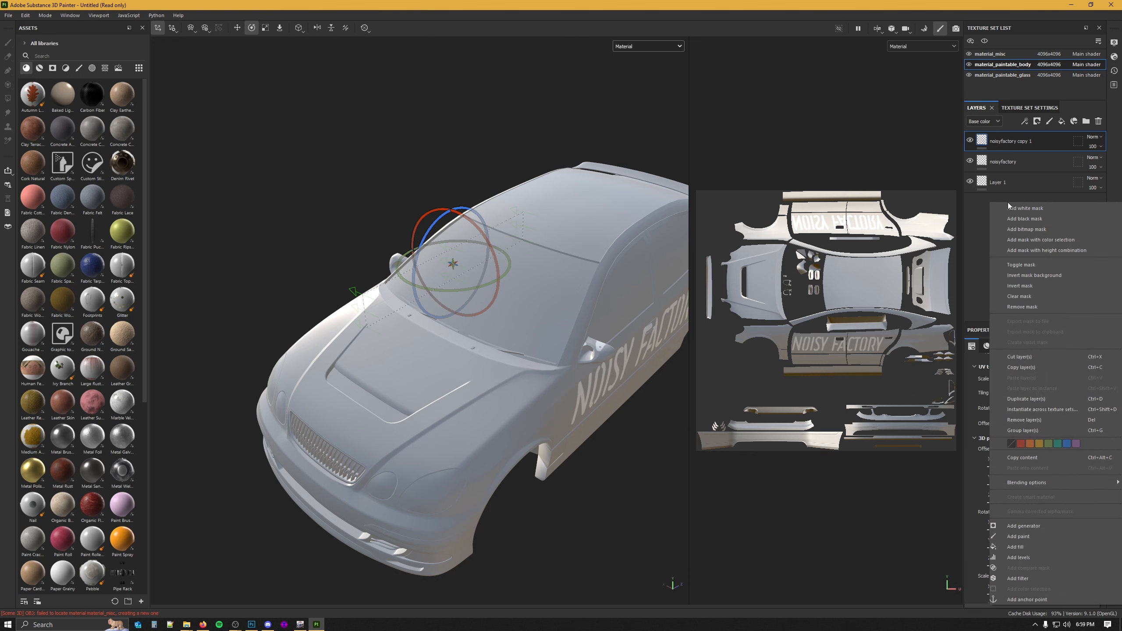
{"action": "left_click", "coordinate": [1061, 189]}
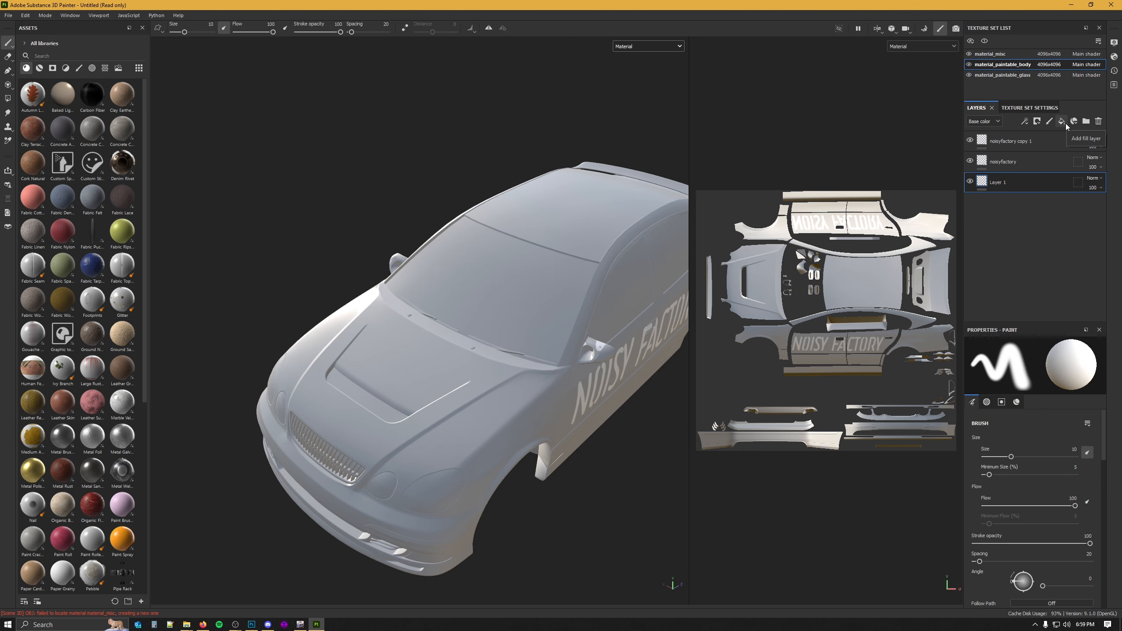
{"action": "left_click", "coordinate": [1062, 121]}
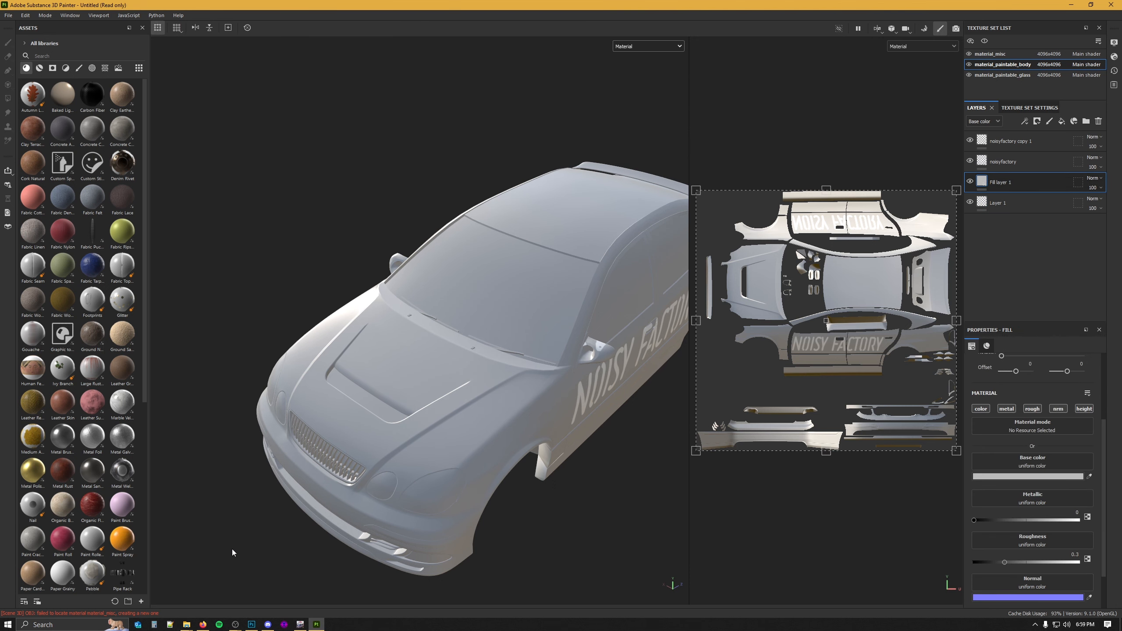
- Apply carbon1.jpg from the aristo folder as a base color fill on Fill layer 1 and add a black mask
{"action": "left_click", "coordinate": [186, 624]}
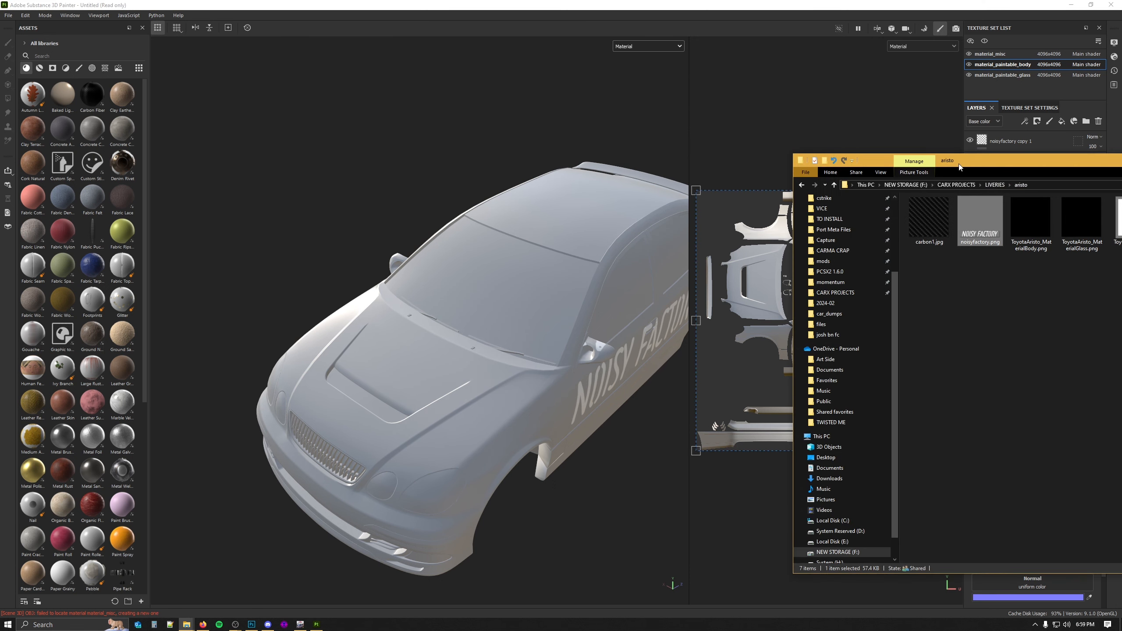
{"action": "left_click_drag", "start_coordinate": [960, 162], "coordinate": [451, 198]}
{"action": "mouse_move", "coordinate": [413, 259]}
{"action": "left_mouse_down"}
{"action": "mouse_move", "coordinate": [950, 287]}
{"action": "mouse_move", "coordinate": [985, 185]}
{"action": "left_mouse_up"}
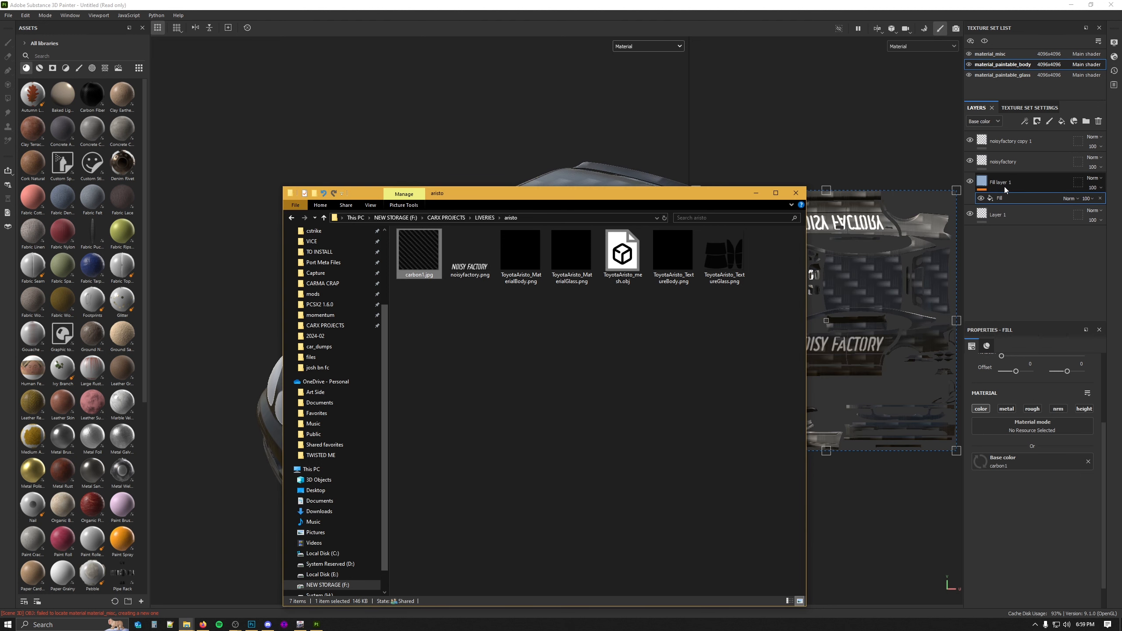
{"action": "left_click", "coordinate": [500, 6]}
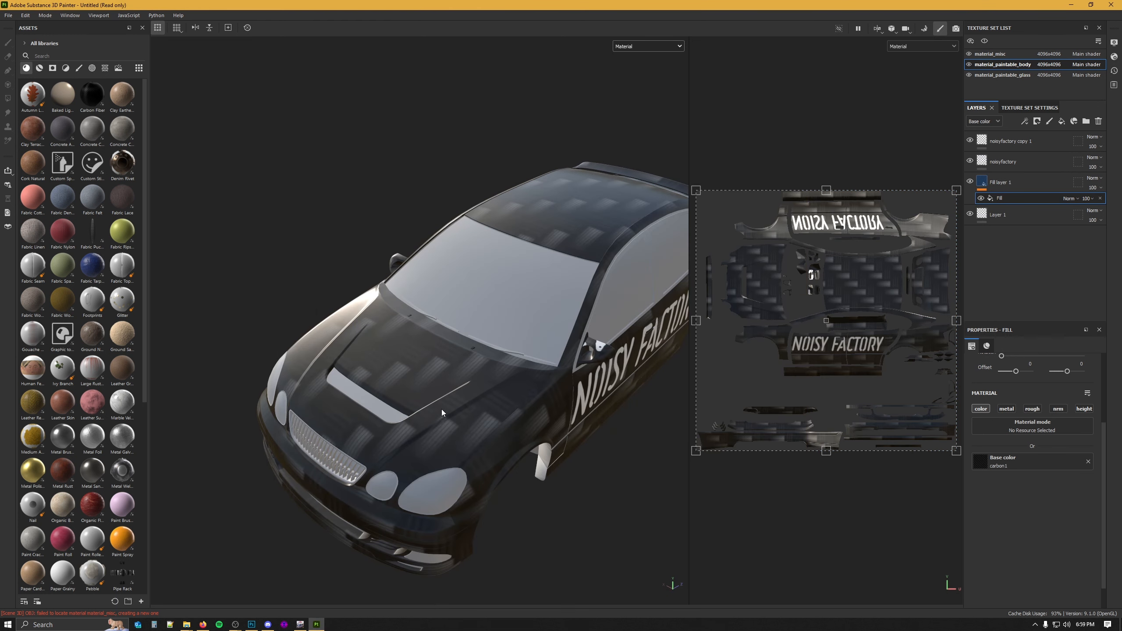
{"action": "right_click", "coordinate": [1002, 183]}
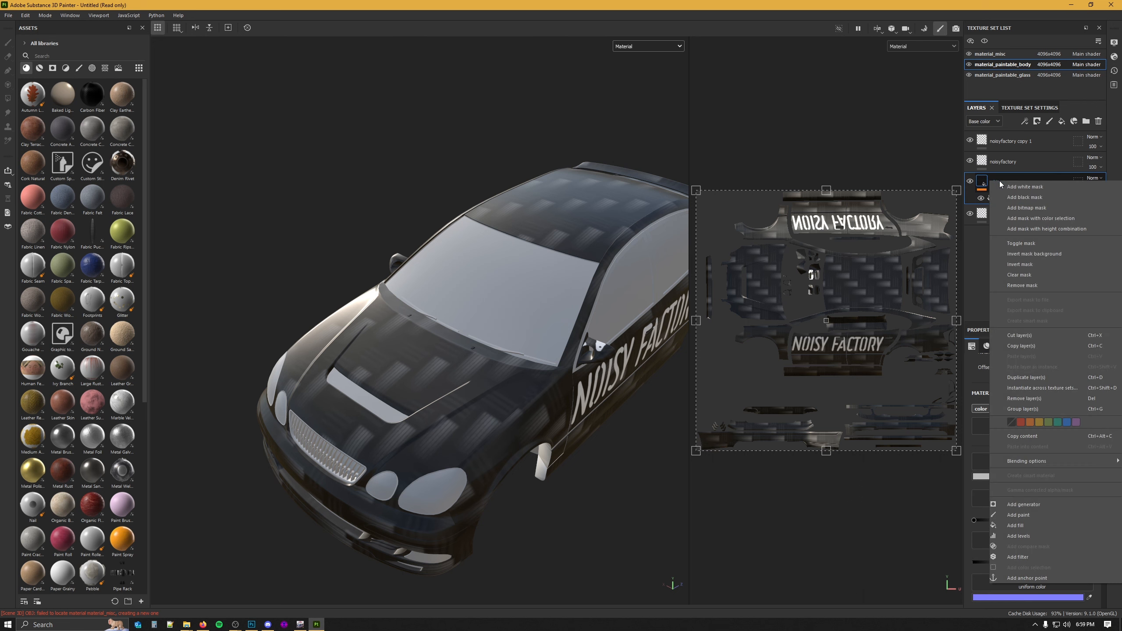
{"action": "left_click", "coordinate": [1044, 196]}
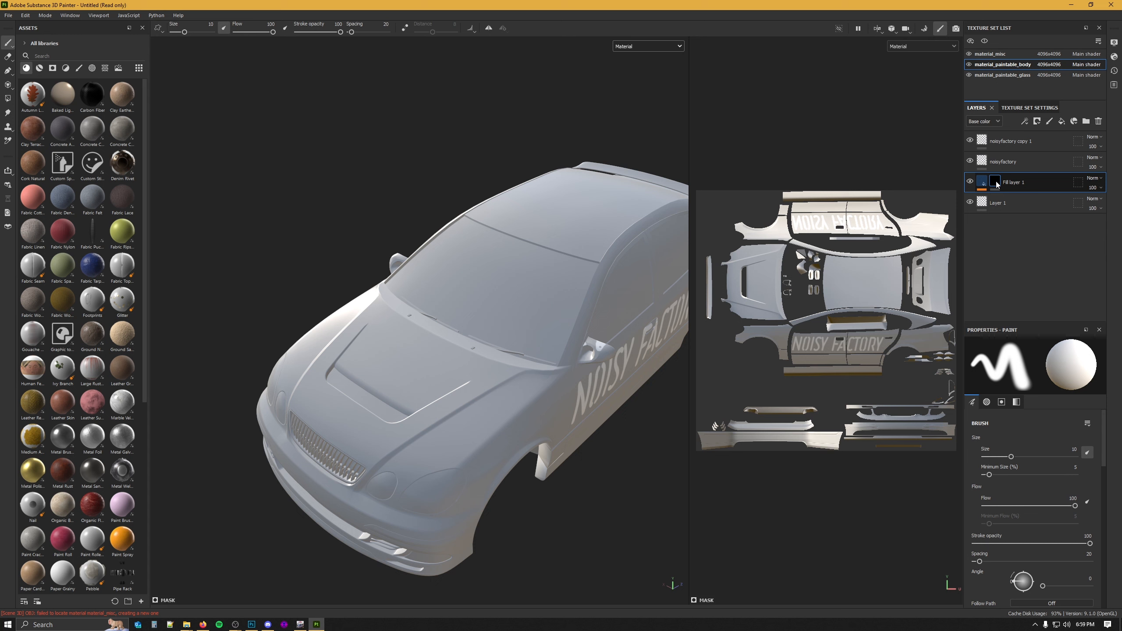
- Paint a test smiley face on the roof in the Fill layer 1 mask and undo its strokes
{"action": "left_click_drag", "start_coordinate": [582, 200], "coordinate": [457, 204], "text": "alt"}
{"action": "middle_click_drag", "start_coordinate": [645, 162], "coordinate": [457, 244], "text": "alt"}
{"action": "left_click", "coordinate": [456, 243]}
{"action": "left_click", "coordinate": [547, 236]}
{"action": "left_click_drag", "start_coordinate": [447, 282], "coordinate": [599, 251]}
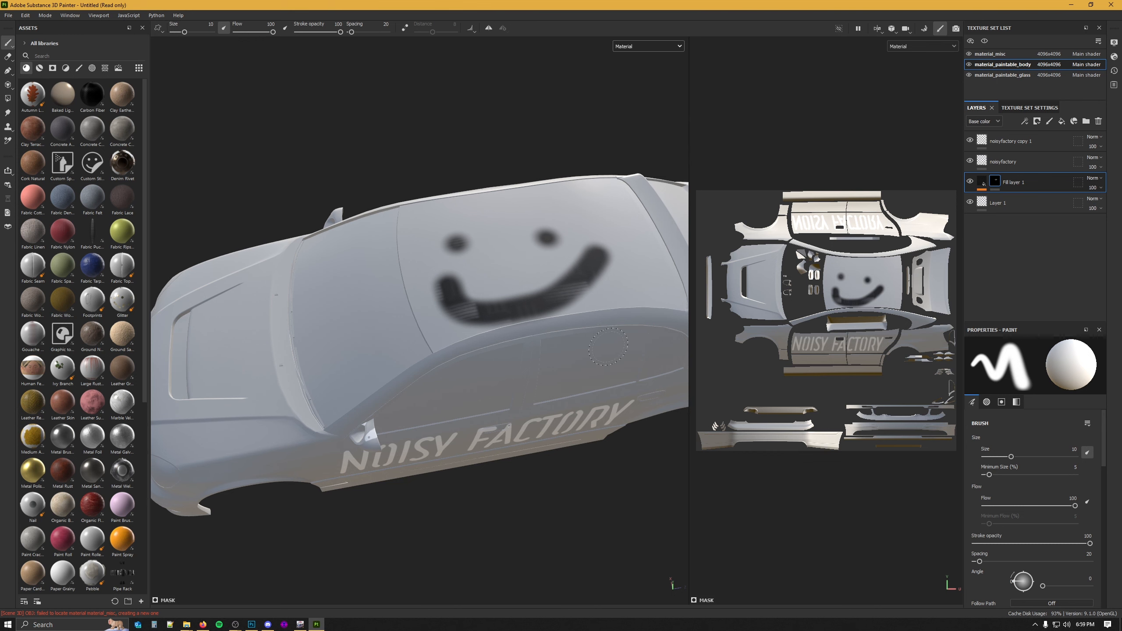
{"action": "key", "text": "ctrl+z"}
{"action": "key", "text": "ctrl+z"}
{"action": "key", "text": "ctrl+z"}
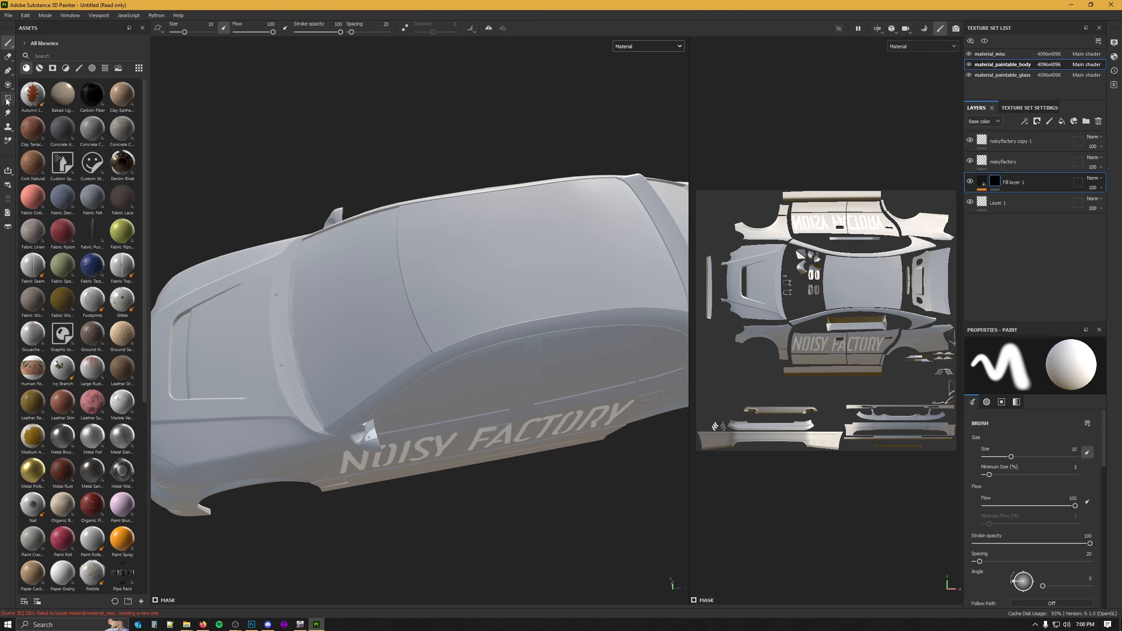
- Reveal the carbon texture on the entire hood by polygon-filling its UV island in the Fill layer 1 mask
{"action": "left_click", "coordinate": [7, 99]}
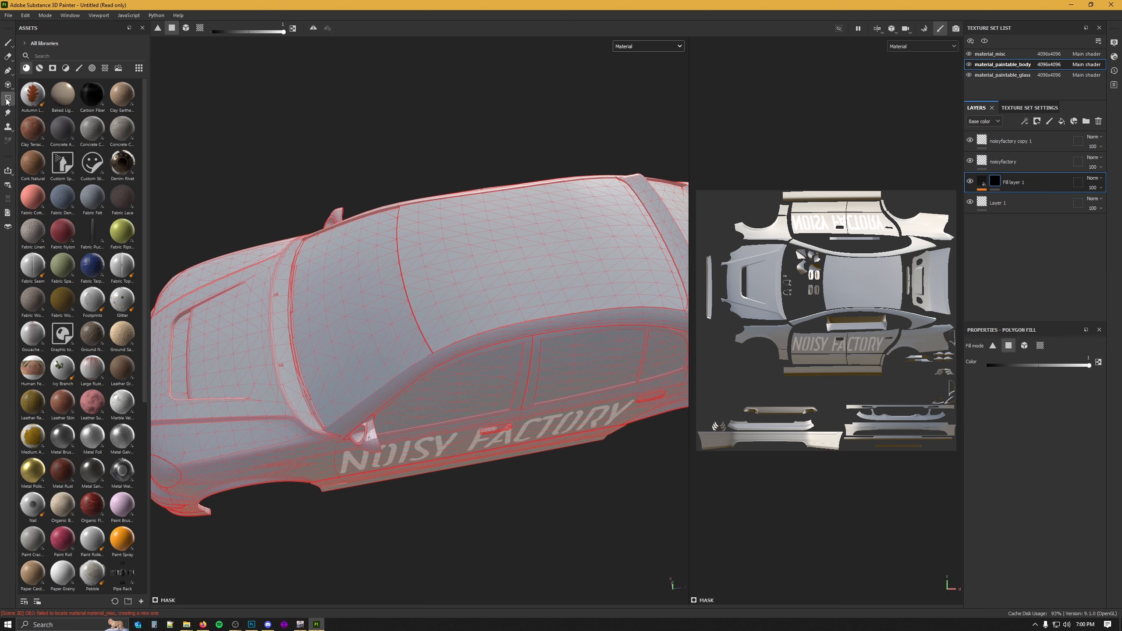
{"action": "scroll", "coordinate": [786, 274], "scroll_direction": "up", "scroll_amount": 5}
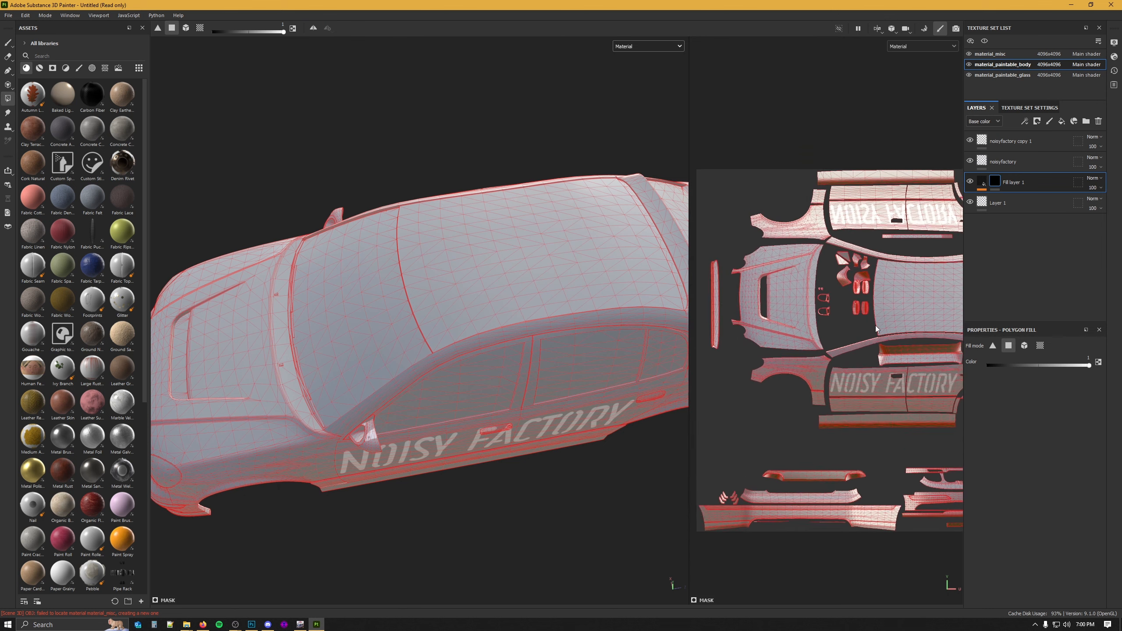
{"action": "scroll", "coordinate": [813, 286], "scroll_direction": "down", "scroll_amount": 2}
{"action": "scroll", "coordinate": [753, 274], "scroll_direction": "up", "scroll_amount": 2}
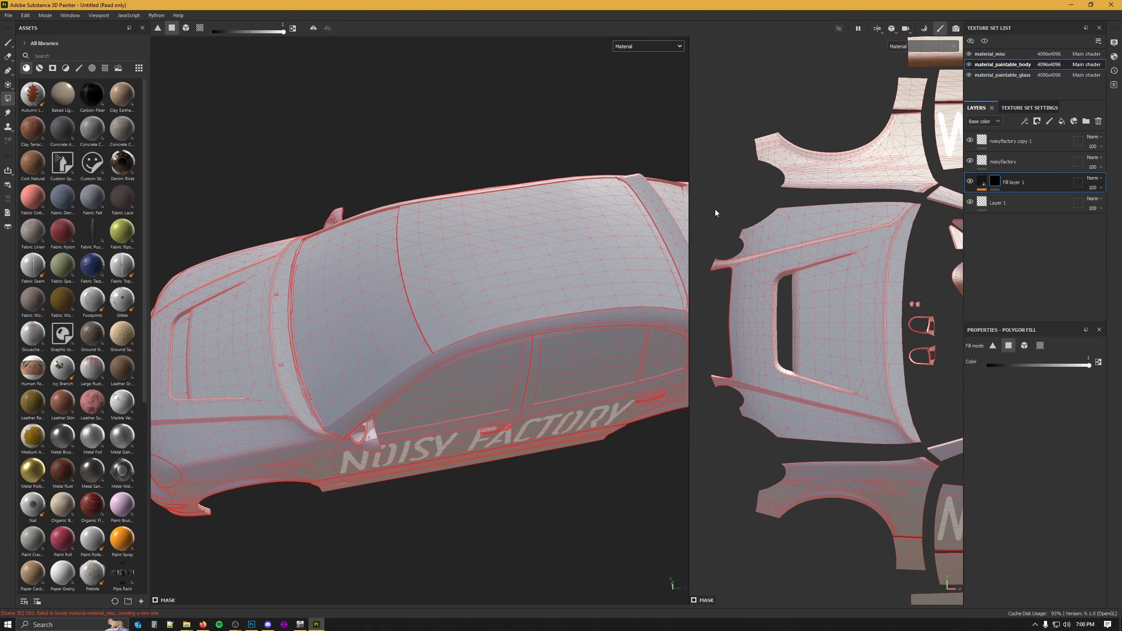
{"action": "left_click_drag", "start_coordinate": [728, 221], "coordinate": [893, 445]}
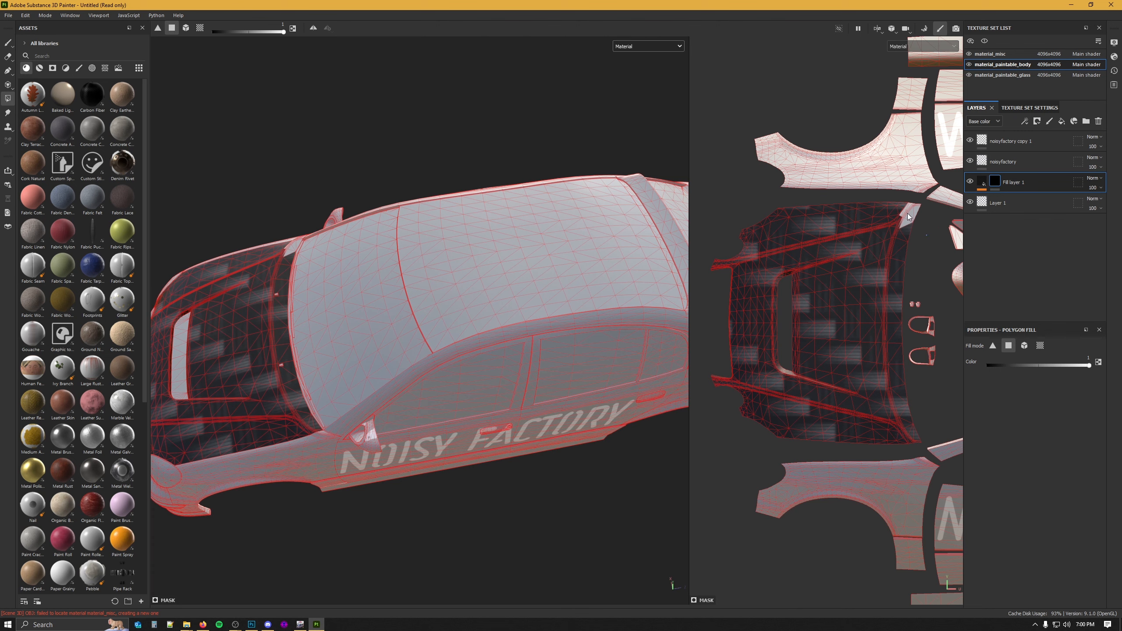
{"action": "left_click_drag", "start_coordinate": [928, 236], "coordinate": [886, 204]}
- Set the tiling of the carbon1 fill effect in Fill layer 1 to 32 for a finer weave on the hood
{"action": "left_click_drag", "start_coordinate": [335, 377], "coordinate": [460, 420], "text": "alt"}
{"action": "scroll", "coordinate": [370, 411], "scroll_direction": "up", "scroll_amount": 5}
{"action": "scroll", "coordinate": [339, 408], "scroll_direction": "down", "scroll_amount": 2}
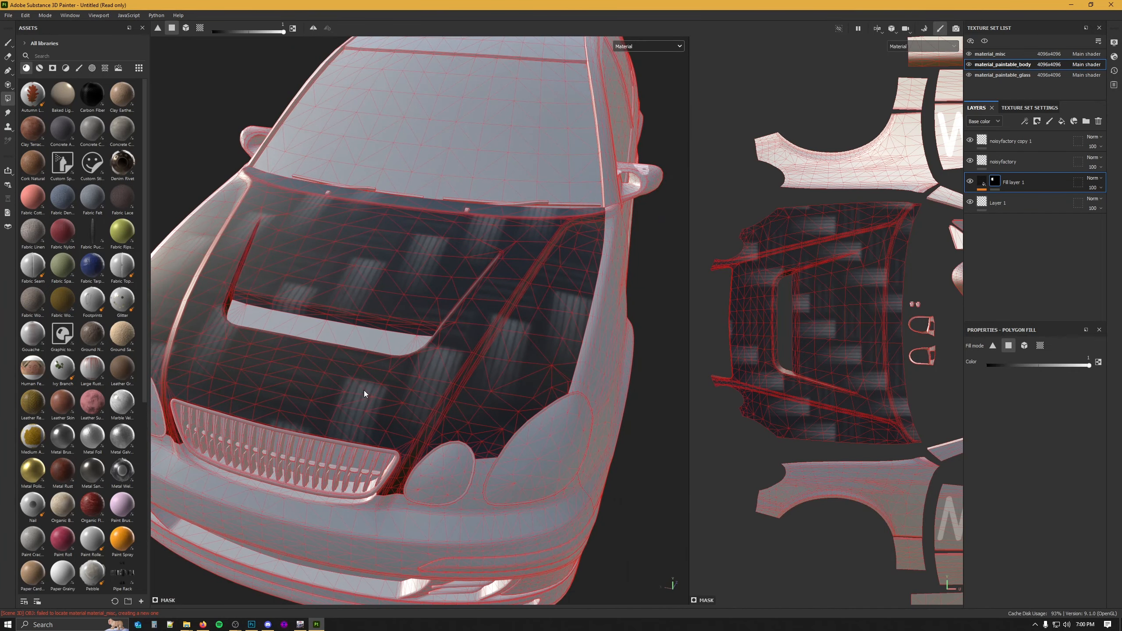
{"action": "middle_click_drag", "start_coordinate": [372, 395], "coordinate": [442, 413], "text": "alt"}
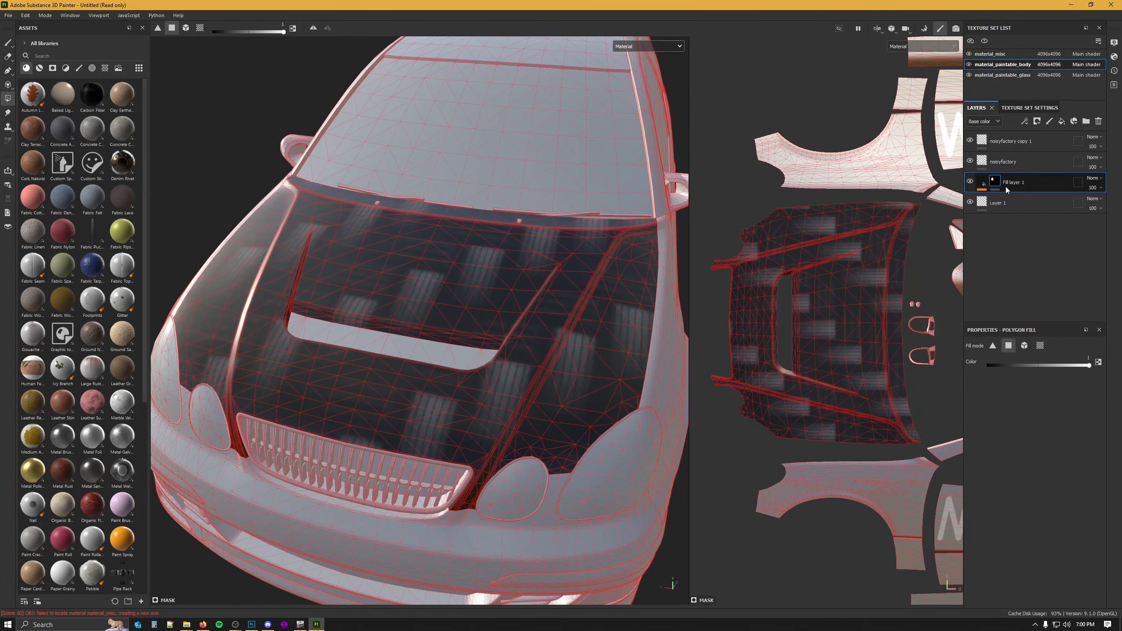
{"action": "left_click", "coordinate": [981, 182]}
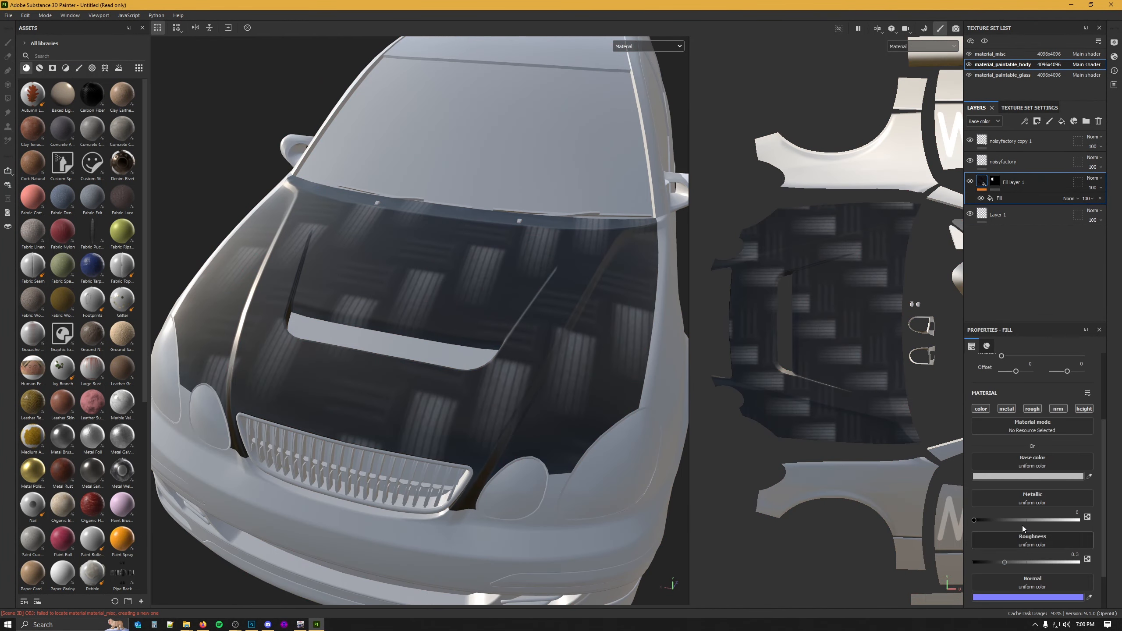
{"action": "scroll", "coordinate": [1029, 495], "scroll_direction": "up", "scroll_amount": 3}
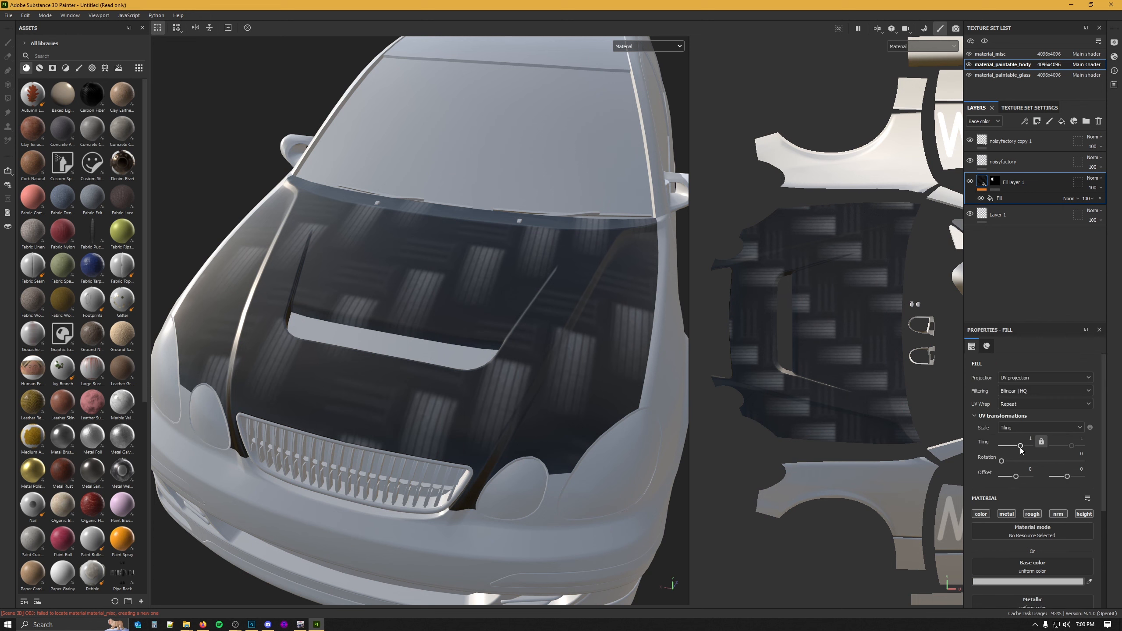
{"action": "left_click_drag", "start_coordinate": [1020, 447], "coordinate": [1035, 447]}
{"action": "left_click", "coordinate": [1004, 199]}
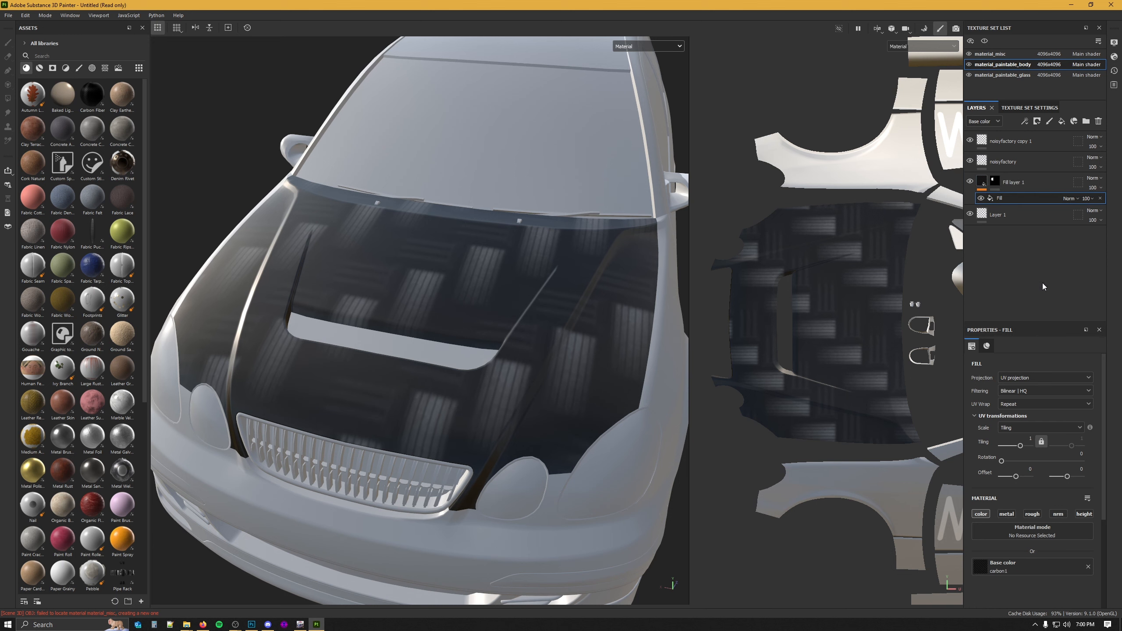
{"action": "left_click_drag", "start_coordinate": [1020, 447], "coordinate": [1039, 447]}
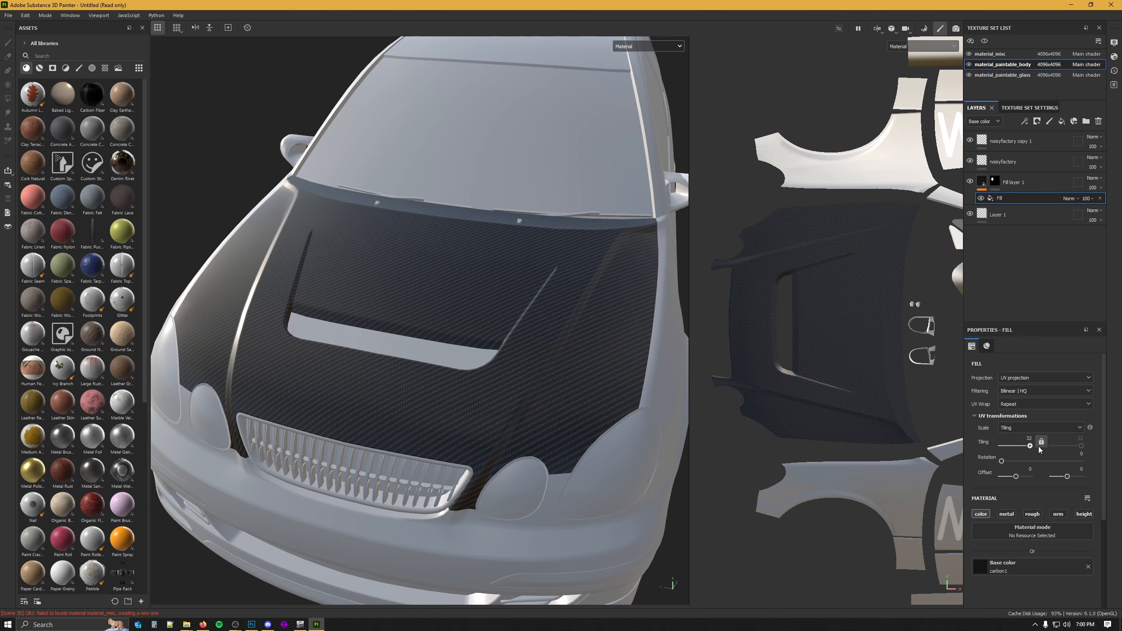
- Set the tiling of Fill layer 1's carbon1 fill effect to 50 and check the hood from farther away
{"action": "left_click", "coordinate": [1032, 436]}
{"action": "type", "text": "50"}
{"action": "key", "text": "Return"}
{"action": "scroll", "coordinate": [543, 377], "scroll_direction": "down", "scroll_amount": 5}
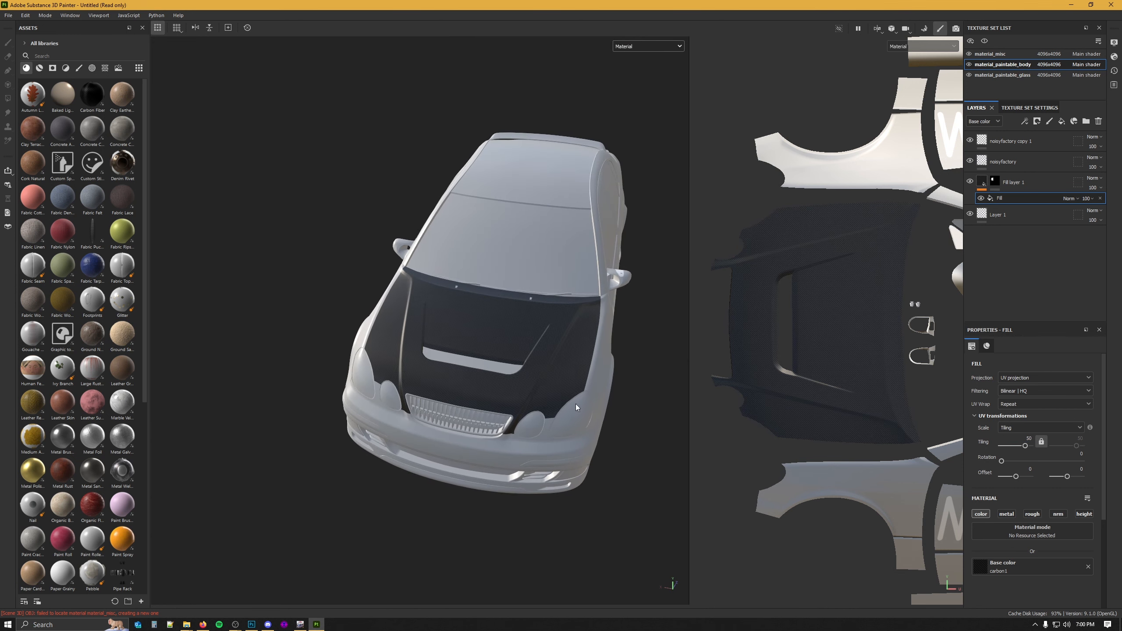
{"action": "left_click_drag", "start_coordinate": [575, 404], "coordinate": [374, 420], "text": "alt"}
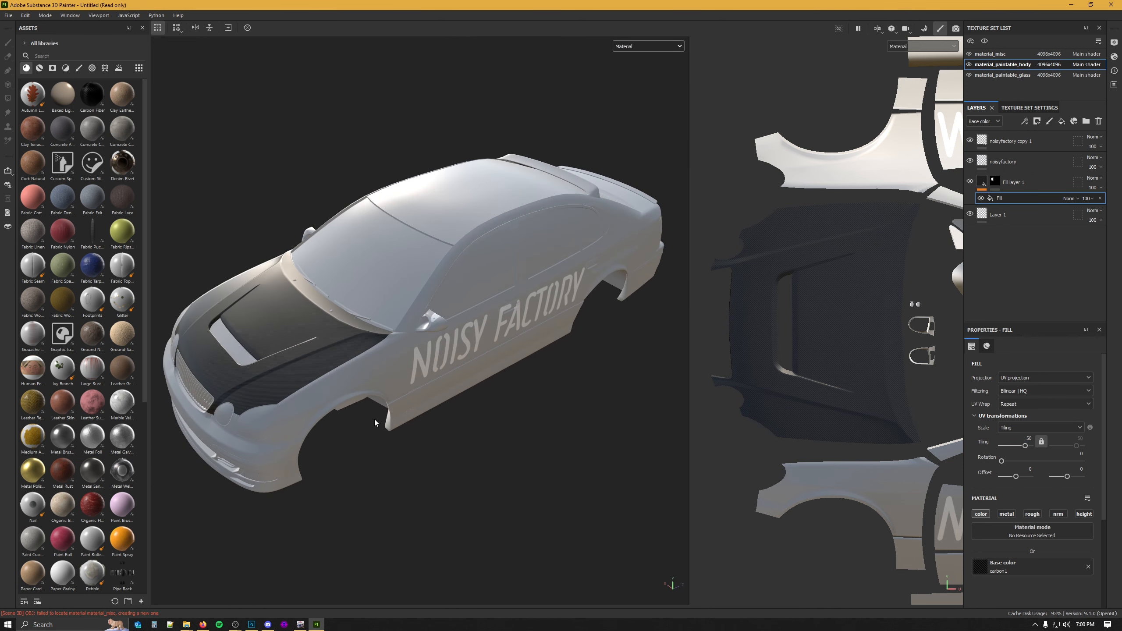
{"action": "middle_click_drag", "start_coordinate": [374, 420], "coordinate": [416, 426], "text": "alt"}
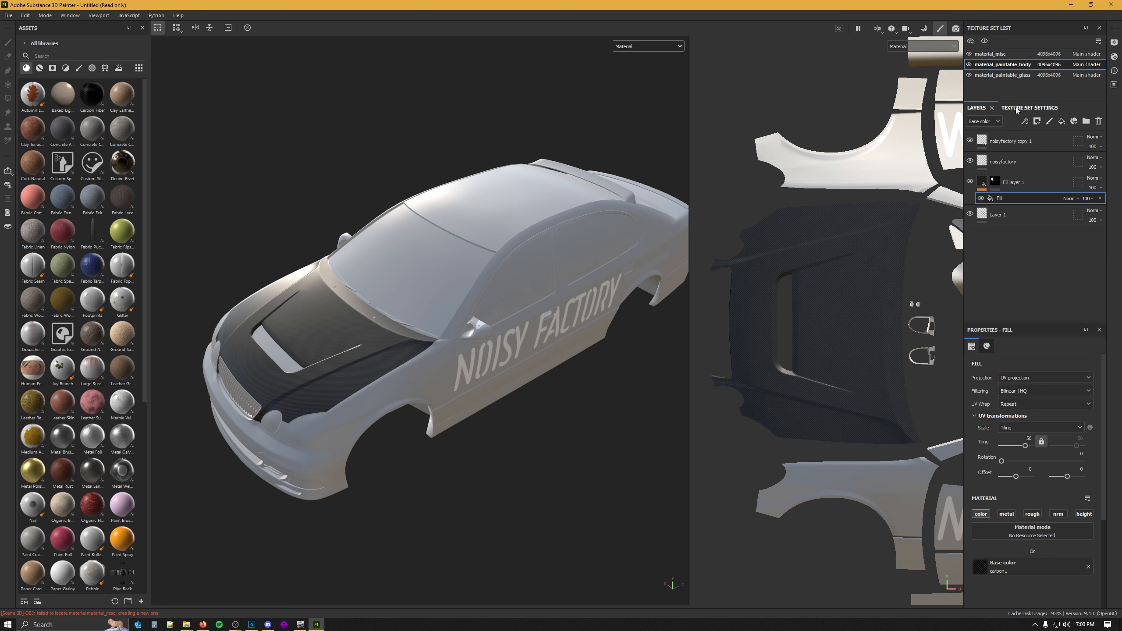
- Bake the mesh maps for material_paintable_body only, with the Height and Bent normals maps also included
{"action": "left_click", "coordinate": [1040, 109]}
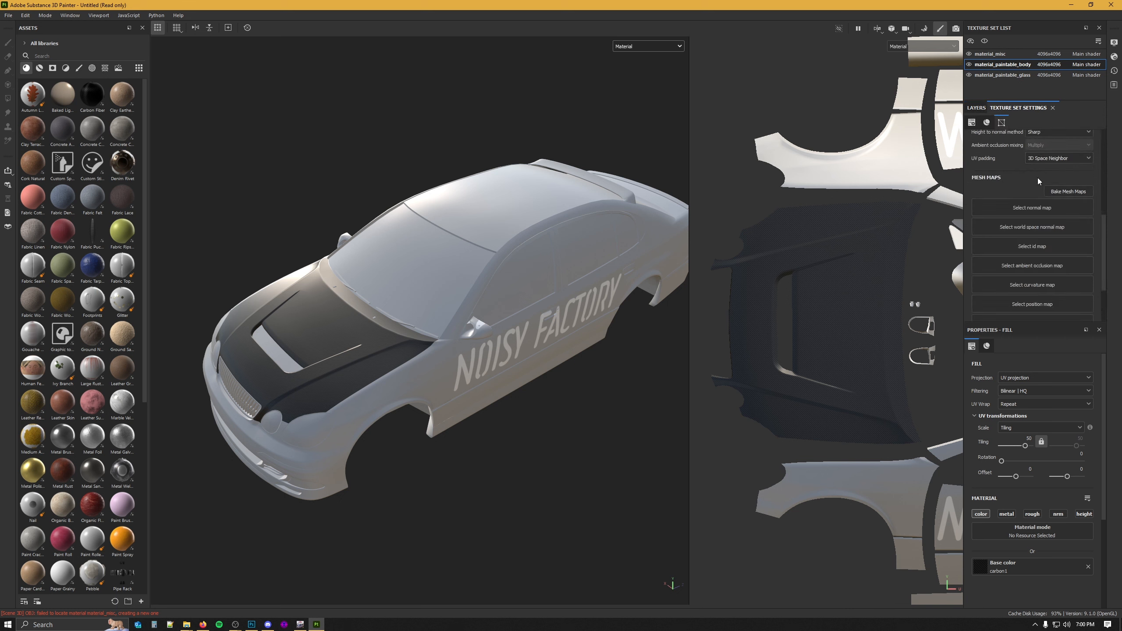
{"action": "left_click", "coordinate": [1087, 193]}
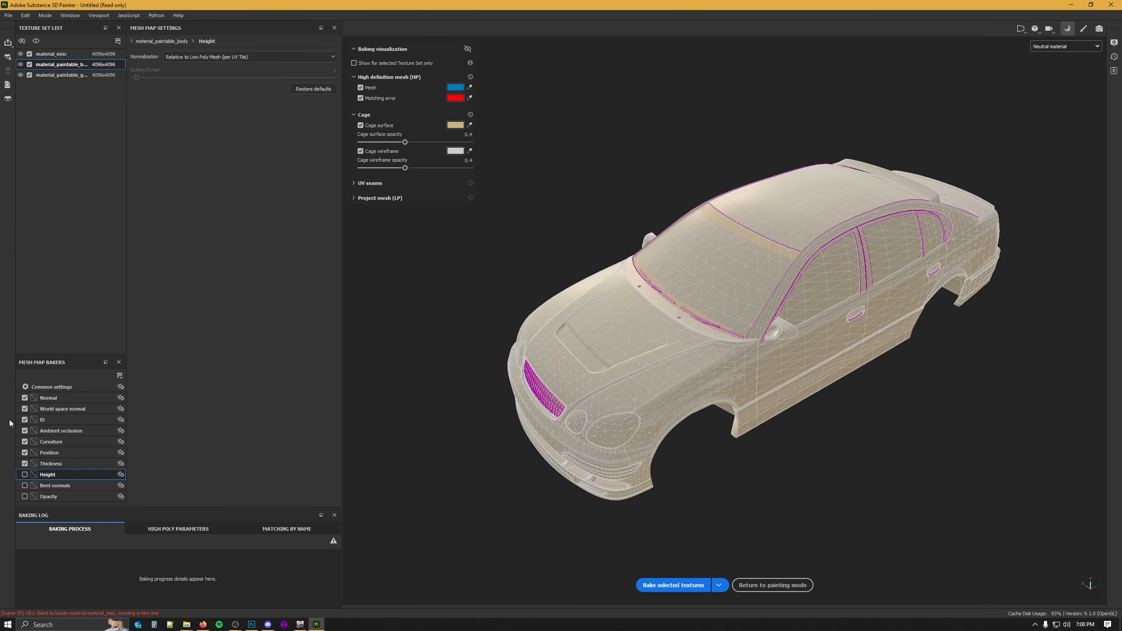
{"action": "left_click", "coordinate": [25, 475]}
{"action": "left_click", "coordinate": [25, 486]}
{"action": "left_click", "coordinate": [717, 586]}
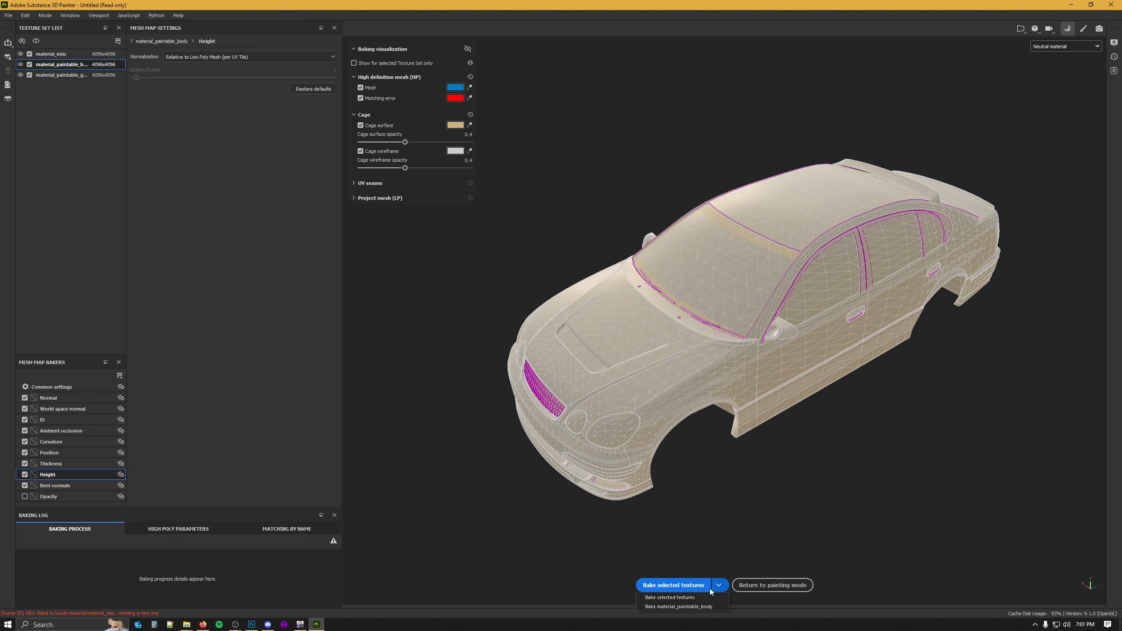
{"action": "left_click", "coordinate": [679, 608]}
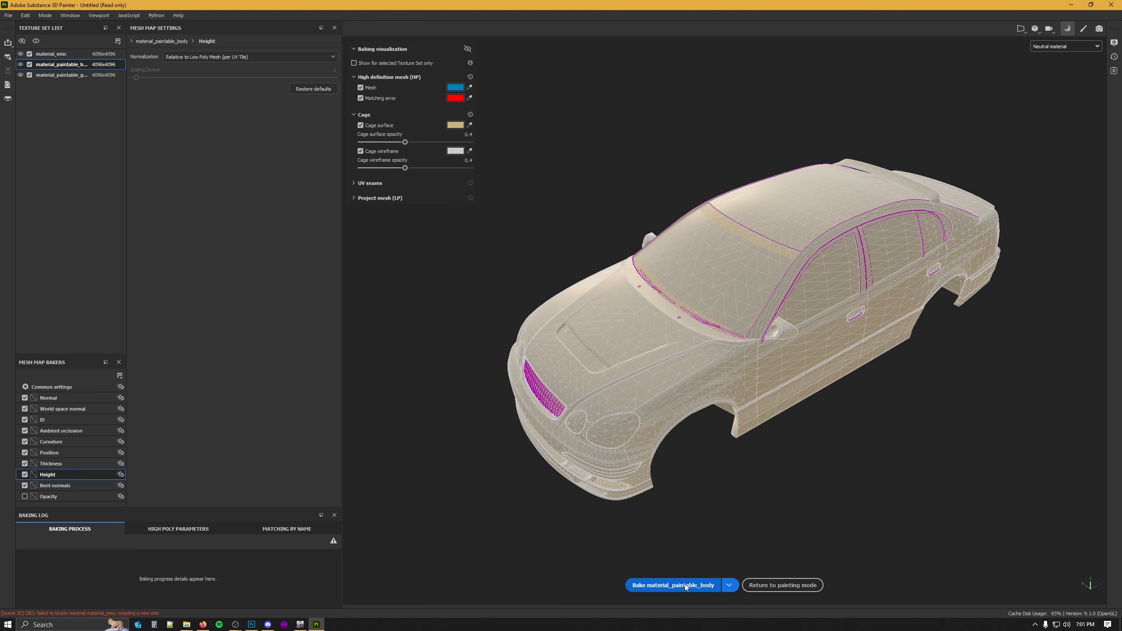
{"action": "left_click", "coordinate": [685, 585]}
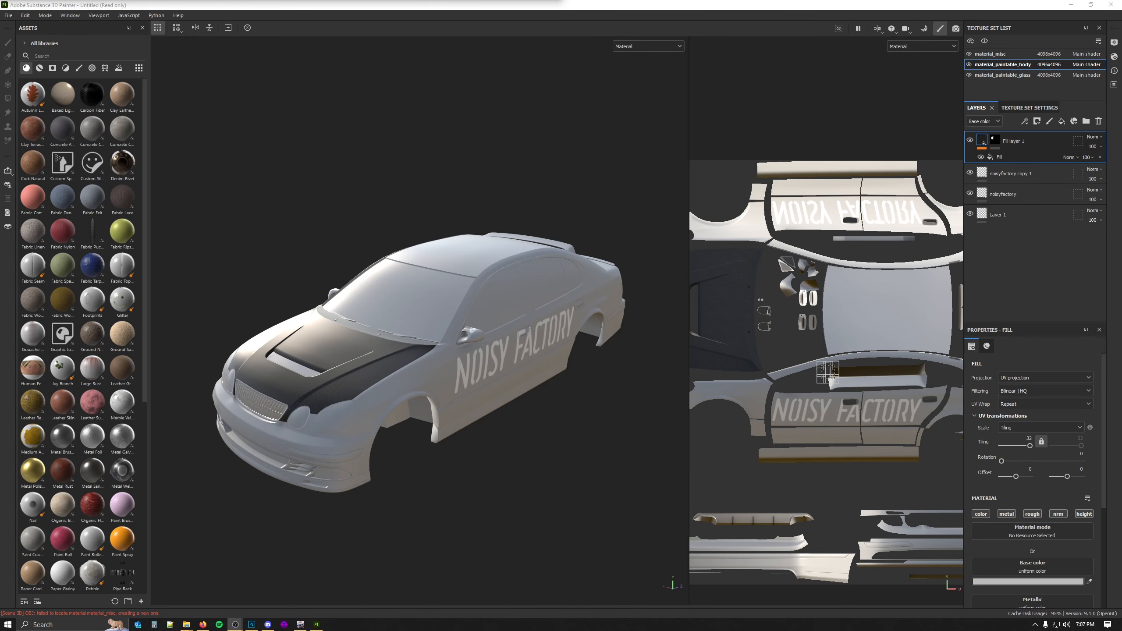
- Add the Steel Painted Rough Damaged smart material at the bottom of the body's layer stack, beneath Layer 1
{"action": "left_click", "coordinate": [40, 69]}
{"action": "scroll", "coordinate": [125, 437], "scroll_direction": "down", "scroll_amount": 10}
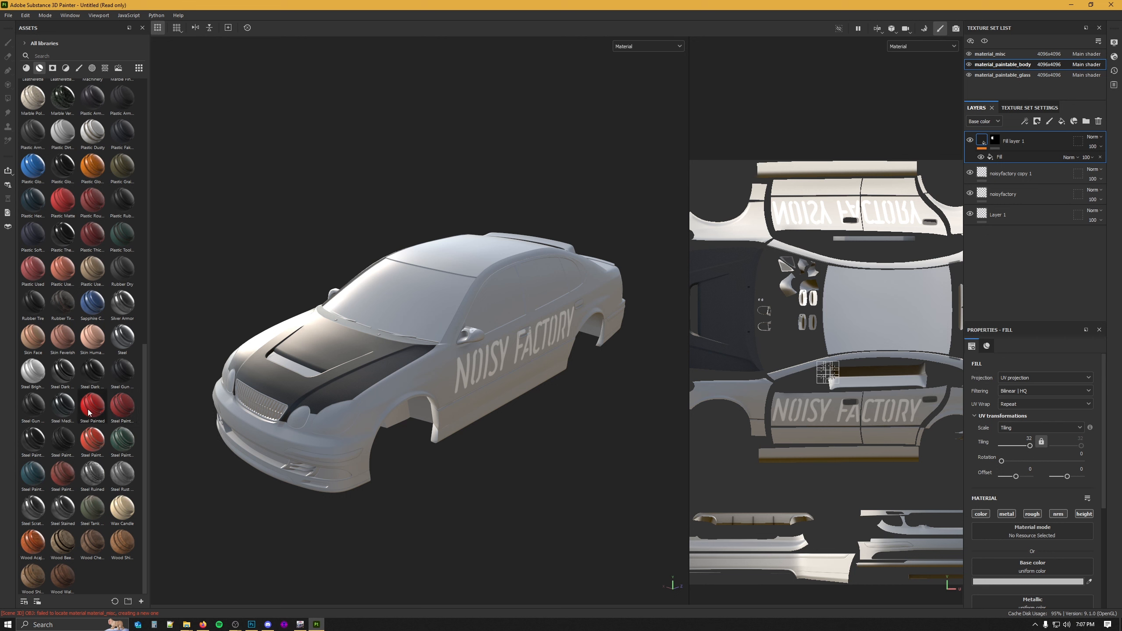
{"action": "left_click", "coordinate": [67, 444]}
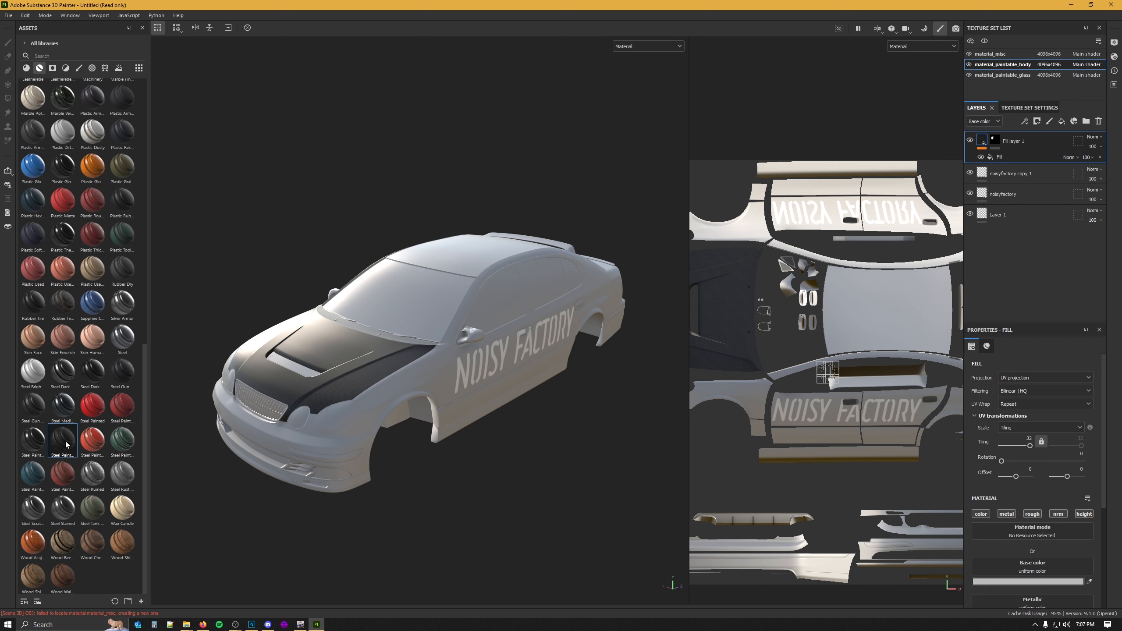
{"action": "mouse_move", "coordinate": [67, 445]}
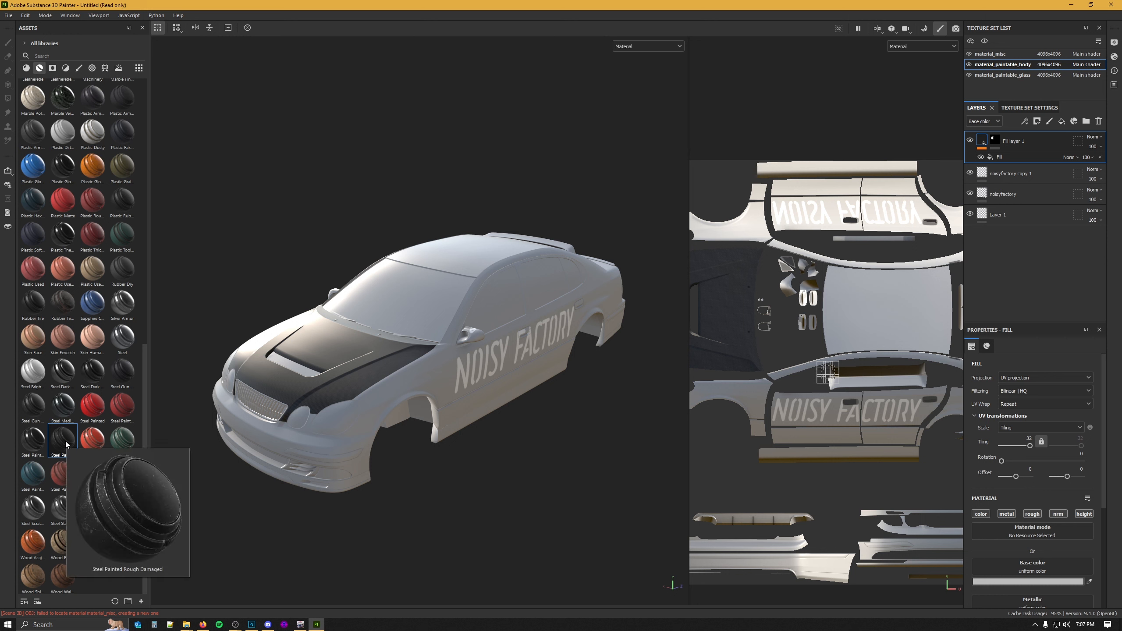
{"action": "mouse_move", "coordinate": [65, 441]}
{"action": "left_mouse_down"}
{"action": "mouse_move", "coordinate": [464, 318]}
{"action": "mouse_move", "coordinate": [1010, 228]}
{"action": "left_mouse_up"}
- Examine the scratched paint around the car body from several angles and distances
{"action": "scroll", "coordinate": [354, 443], "scroll_direction": "up", "scroll_amount": 2}
{"action": "left_click_drag", "start_coordinate": [418, 437], "coordinate": [479, 420], "text": "alt"}
{"action": "left_click_drag", "start_coordinate": [275, 463], "coordinate": [544, 442], "text": "alt"}
{"action": "left_click_drag", "start_coordinate": [281, 428], "coordinate": [440, 406], "text": "alt"}
{"action": "middle_click_drag", "start_coordinate": [272, 402], "coordinate": [530, 409], "text": "alt"}
{"action": "scroll", "coordinate": [530, 409], "scroll_direction": "down", "scroll_amount": 2}
{"action": "mouse_move", "coordinate": [318, 414]}
{"action": "left_mouse_down", "text": "alt"}
{"action": "mouse_move", "coordinate": [408, 416]}
{"action": "mouse_move", "coordinate": [325, 416]}
{"action": "left_mouse_up", "text": "alt"}
{"action": "scroll", "coordinate": [326, 416], "scroll_direction": "down", "scroll_amount": 2}
{"action": "middle_click_drag", "start_coordinate": [570, 420], "coordinate": [334, 388], "text": "alt"}
{"action": "left_click_drag", "start_coordinate": [468, 371], "coordinate": [300, 409], "text": "alt"}
{"action": "mouse_move", "coordinate": [442, 411]}
{"action": "left_mouse_down", "text": "alt"}
{"action": "mouse_move", "coordinate": [356, 379]}
{"action": "mouse_move", "coordinate": [495, 406]}
{"action": "mouse_move", "coordinate": [437, 399]}
{"action": "mouse_move", "coordinate": [413, 411]}
{"action": "mouse_move", "coordinate": [446, 416]}
{"action": "left_mouse_up", "text": "alt"}
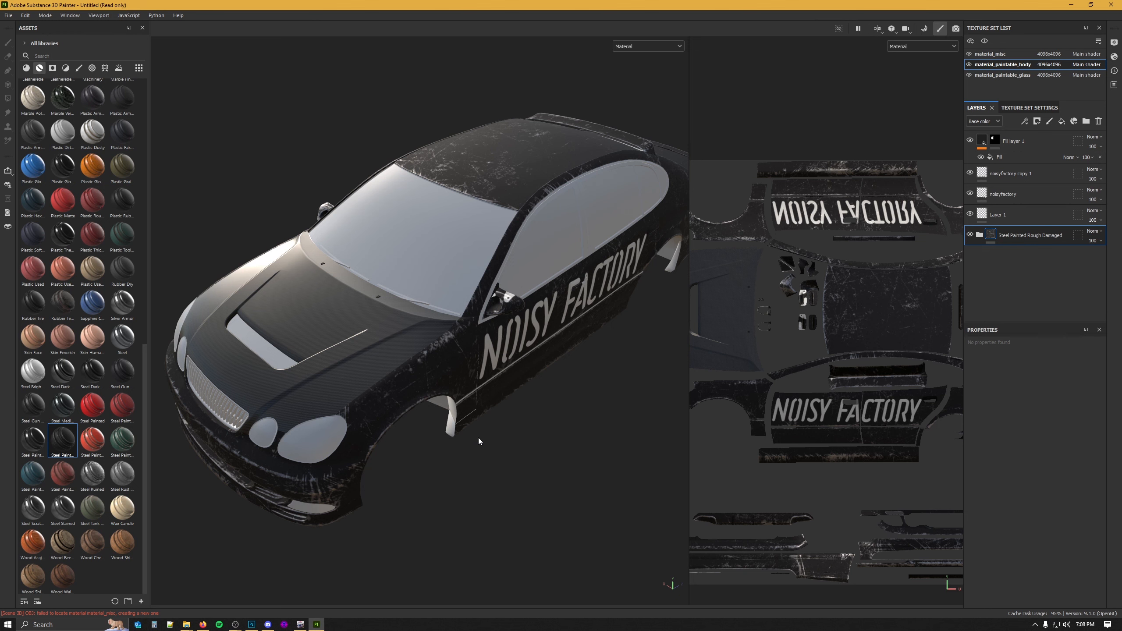
- Expand the Steel Painted Rough Damaged group and open the Mask Editor generator of the Metallic Paint mask
{"action": "left_click", "coordinate": [979, 235]}
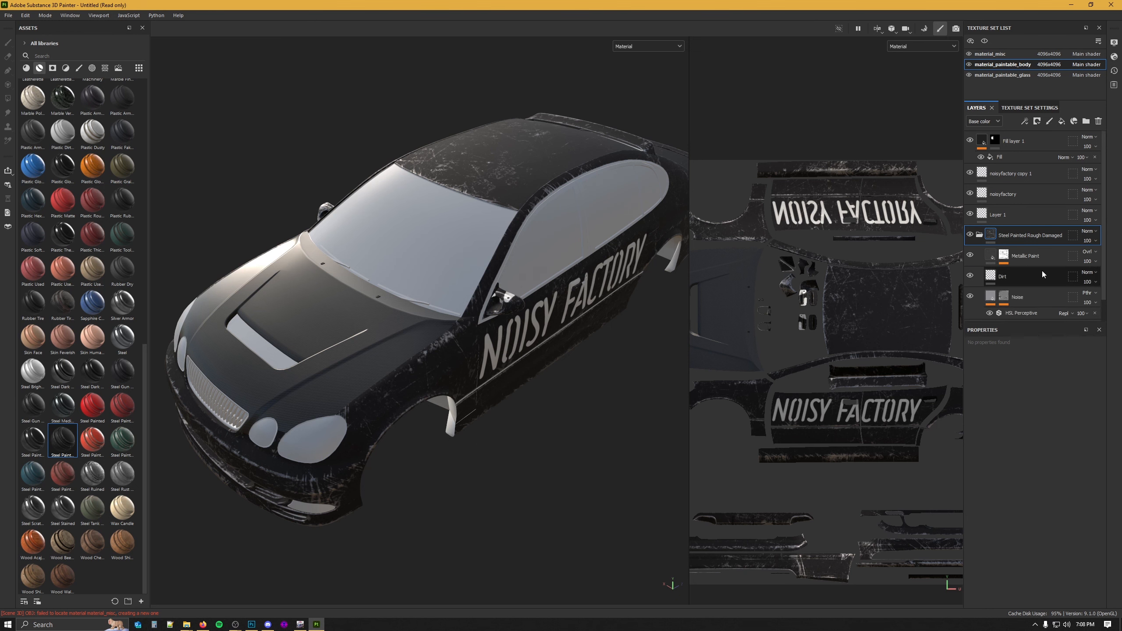
{"action": "scroll", "coordinate": [1042, 270], "scroll_direction": "down", "scroll_amount": 1}
{"action": "left_click", "coordinate": [1005, 232]}
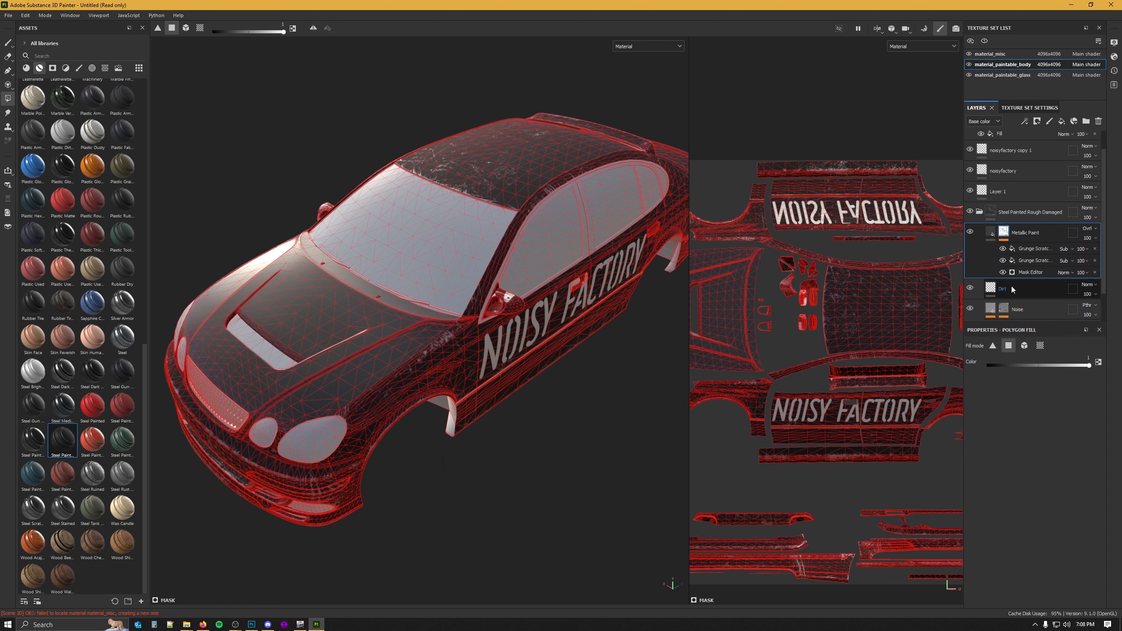
{"action": "scroll", "coordinate": [1012, 287], "scroll_direction": "down", "scroll_amount": 1}
{"action": "left_click", "coordinate": [1007, 272]}
{"action": "scroll", "coordinate": [1008, 272], "scroll_direction": "down", "scroll_amount": 1}
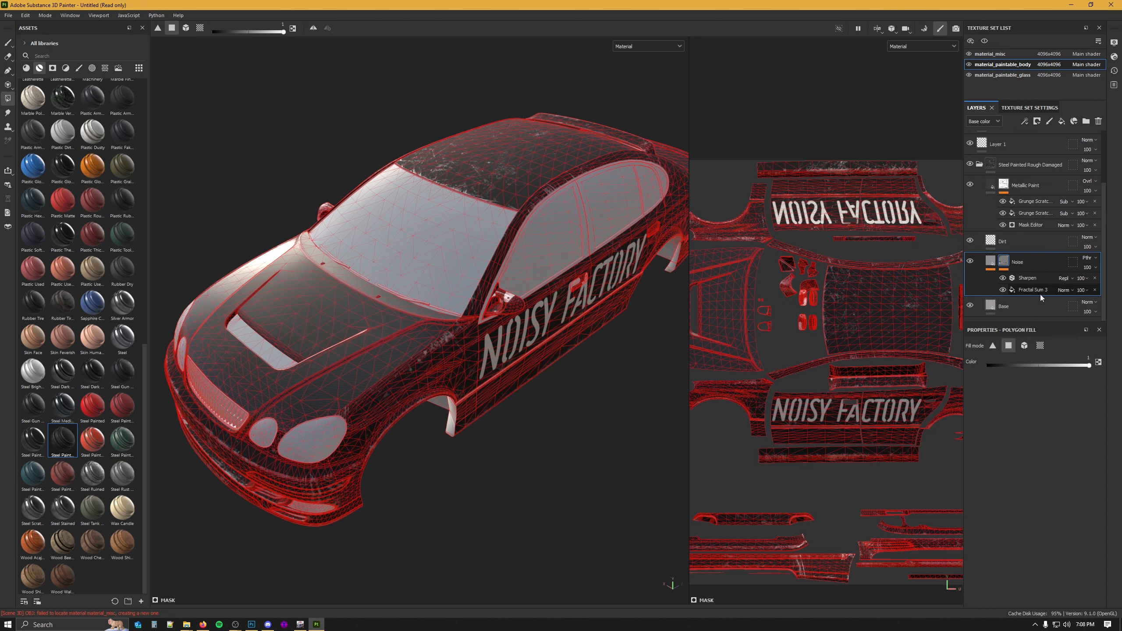
{"action": "left_click", "coordinate": [1028, 224]}
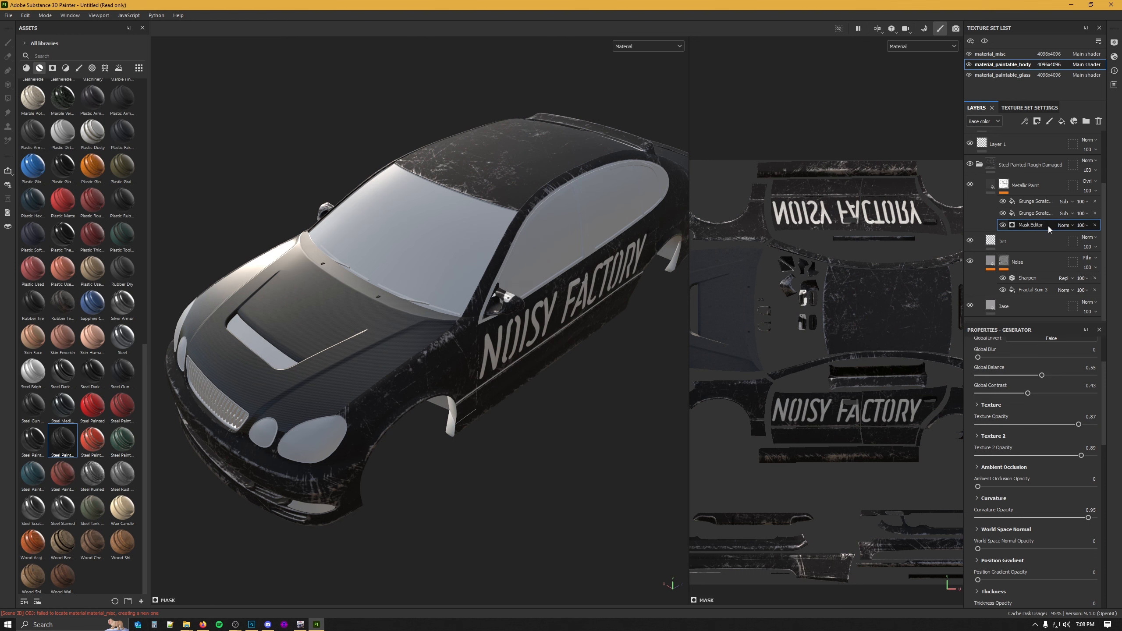
{"action": "scroll", "coordinate": [474, 426], "scroll_direction": "down", "scroll_amount": 4}
{"action": "scroll", "coordinate": [473, 426], "scroll_direction": "up", "scroll_amount": 4}
{"action": "scroll", "coordinate": [474, 426], "scroll_direction": "down", "scroll_amount": 1}
{"action": "middle_click_drag", "start_coordinate": [484, 440], "coordinate": [515, 410], "text": "alt"}
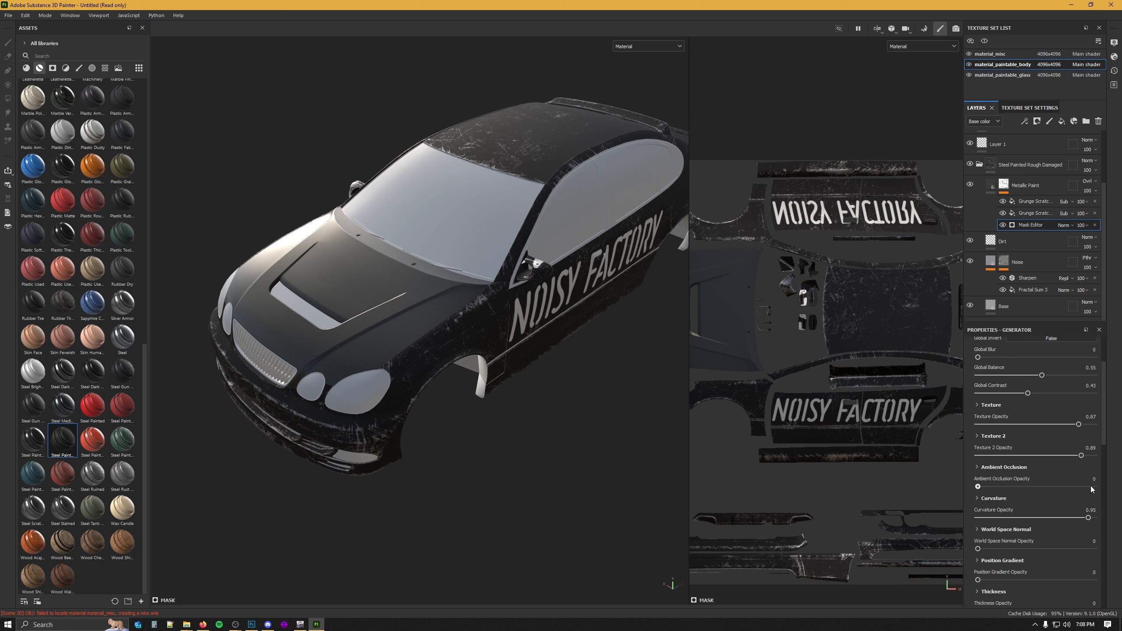
- In the Metallic Paint Mask Editor, lower Global Balance to 0.2 and set Global Invert to True
{"action": "mouse_move", "coordinate": [978, 548]}
{"action": "left_mouse_down"}
{"action": "mouse_move", "coordinate": [1078, 549]}
{"action": "mouse_move", "coordinate": [927, 546]}
{"action": "left_mouse_up"}
{"action": "scroll", "coordinate": [1033, 524], "scroll_direction": "up", "scroll_amount": 3}
{"action": "left_click_drag", "start_coordinate": [1042, 455], "coordinate": [1002, 455]}
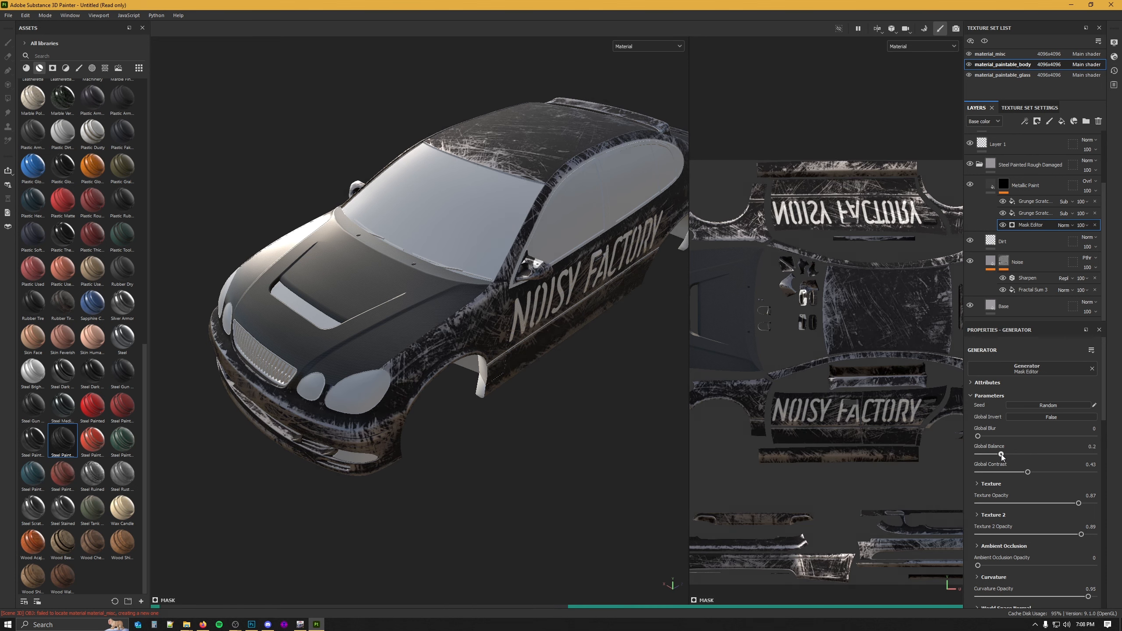
{"action": "left_click", "coordinate": [1053, 418]}
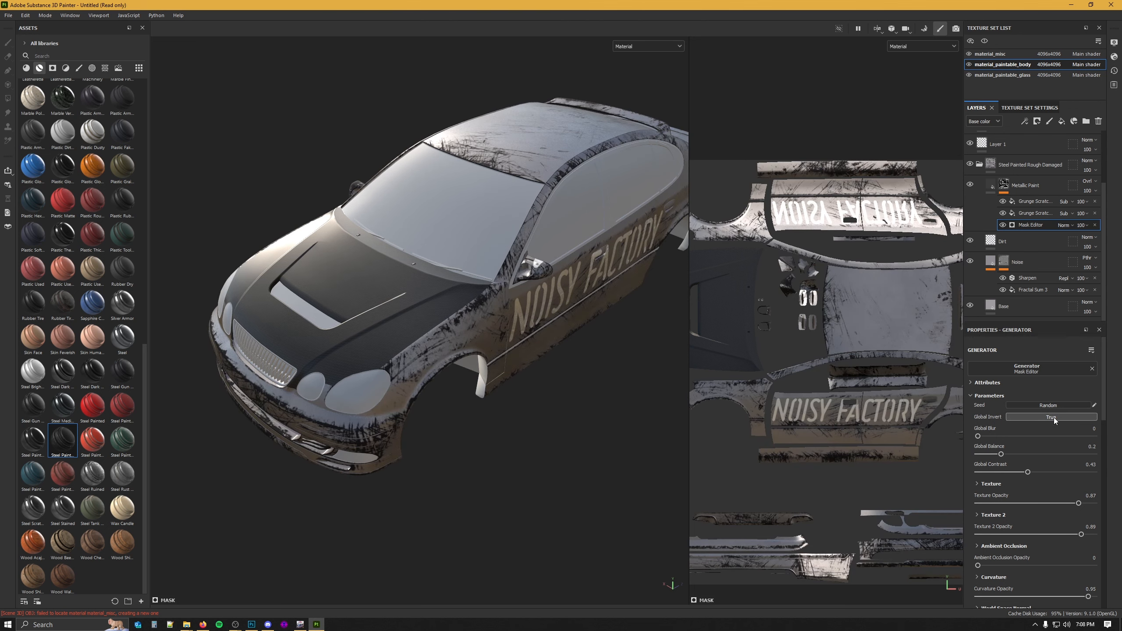
{"action": "left_click_drag", "start_coordinate": [464, 425], "coordinate": [528, 388], "text": "alt"}
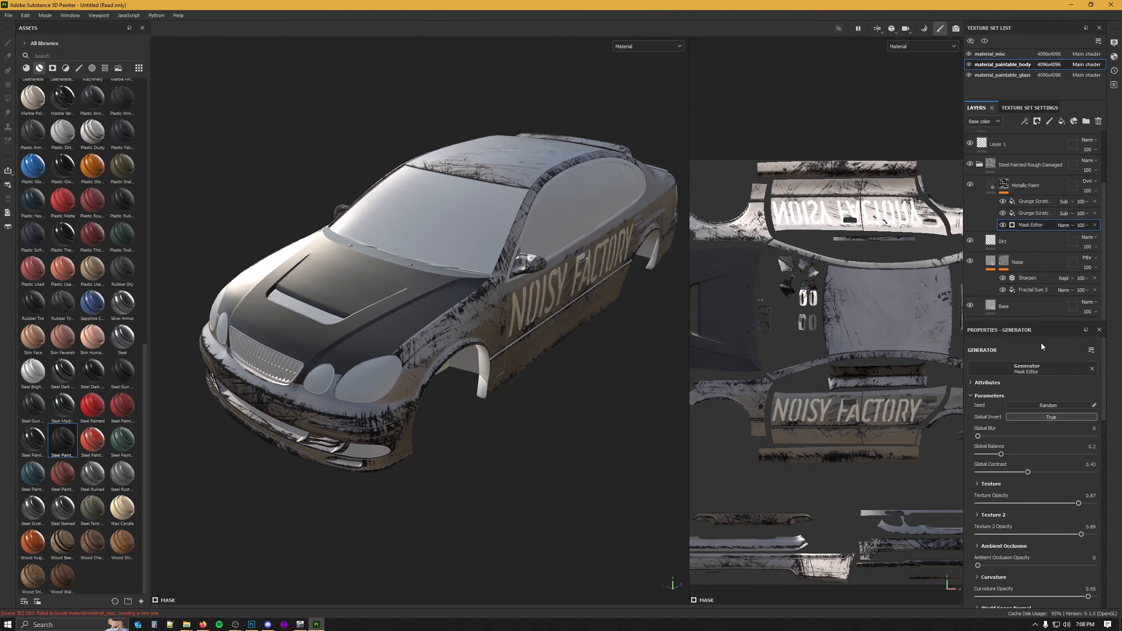
- Set the base color of the Metallic Paint fill layer to black and inspect the body
{"action": "left_click", "coordinate": [989, 187]}
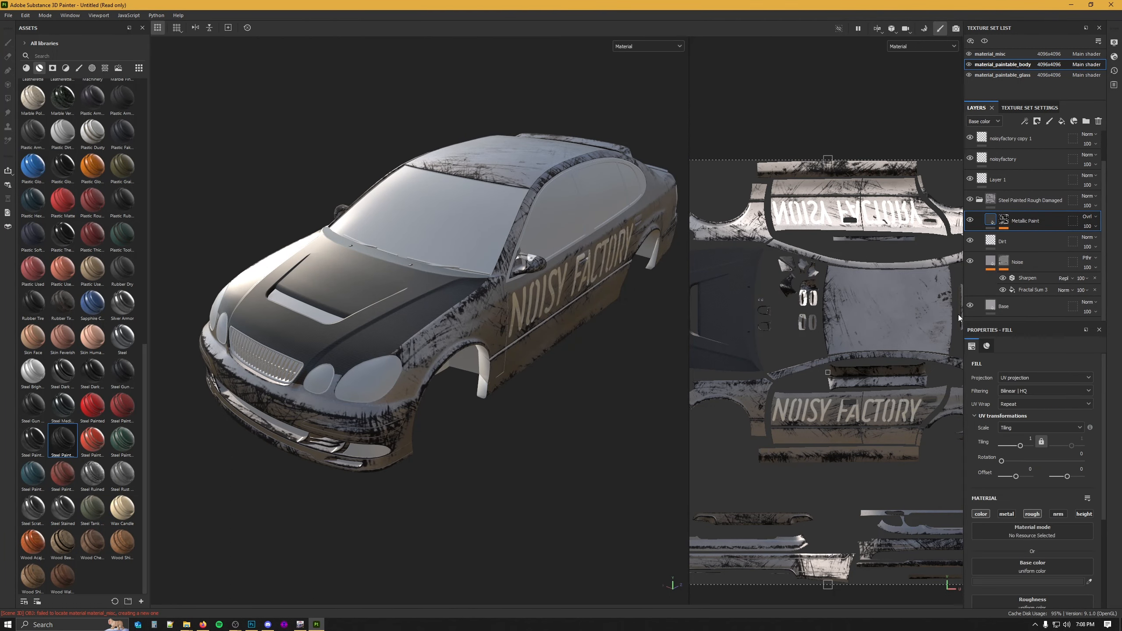
{"action": "scroll", "coordinate": [1031, 457], "scroll_direction": "down", "scroll_amount": 5}
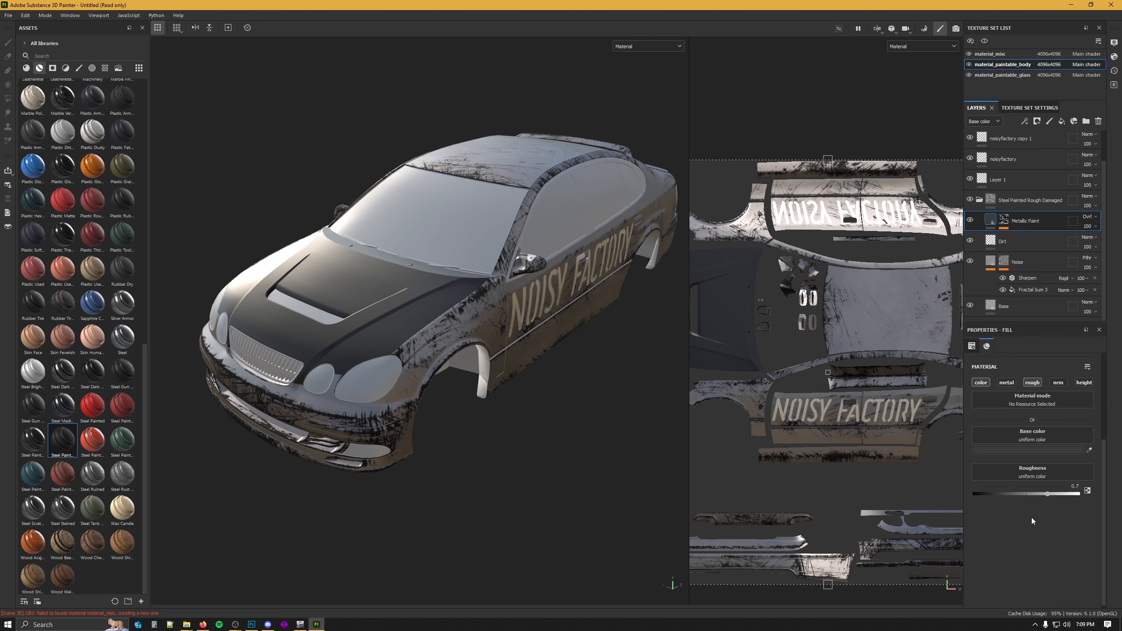
{"action": "left_click", "coordinate": [1038, 451]}
{"action": "mouse_move", "coordinate": [981, 498]}
{"action": "left_mouse_down"}
{"action": "mouse_move", "coordinate": [998, 490]}
{"action": "mouse_move", "coordinate": [974, 544]}
{"action": "mouse_move", "coordinate": [927, 505]}
{"action": "mouse_move", "coordinate": [926, 545]}
{"action": "mouse_move", "coordinate": [971, 528]}
{"action": "mouse_move", "coordinate": [977, 486]}
{"action": "mouse_move", "coordinate": [1004, 485]}
{"action": "mouse_move", "coordinate": [1005, 502]}
{"action": "mouse_move", "coordinate": [1003, 479]}
{"action": "mouse_move", "coordinate": [1022, 598]}
{"action": "left_mouse_up"}
{"action": "left_click", "coordinate": [1096, 485]}
{"action": "left_click", "coordinate": [1021, 449]}
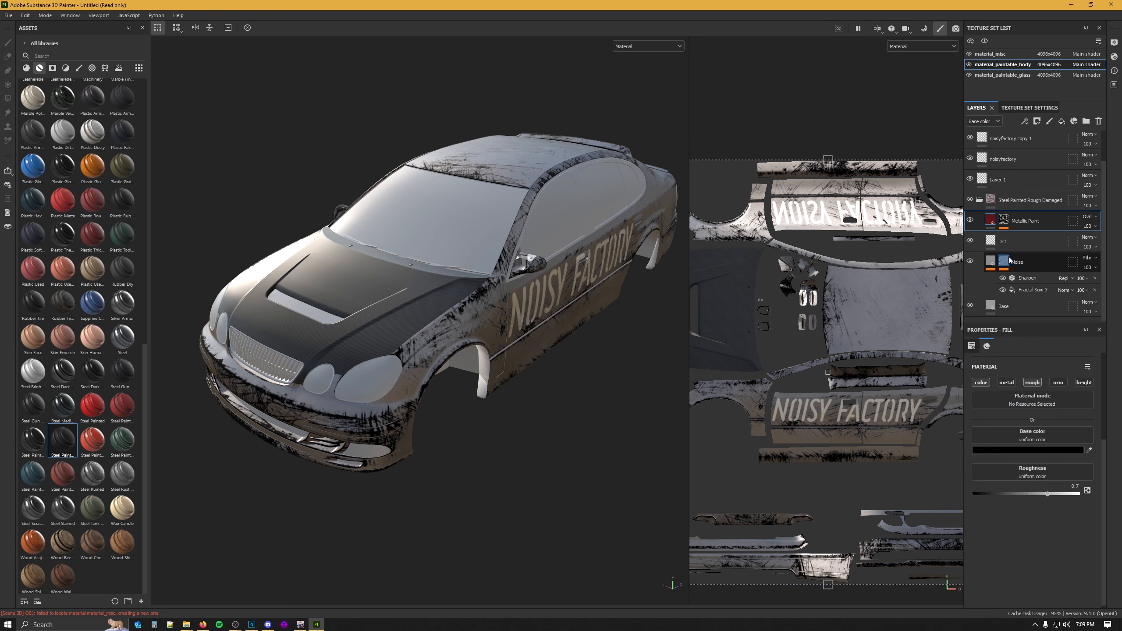
{"action": "left_click_drag", "start_coordinate": [601, 345], "coordinate": [535, 387], "text": "alt"}
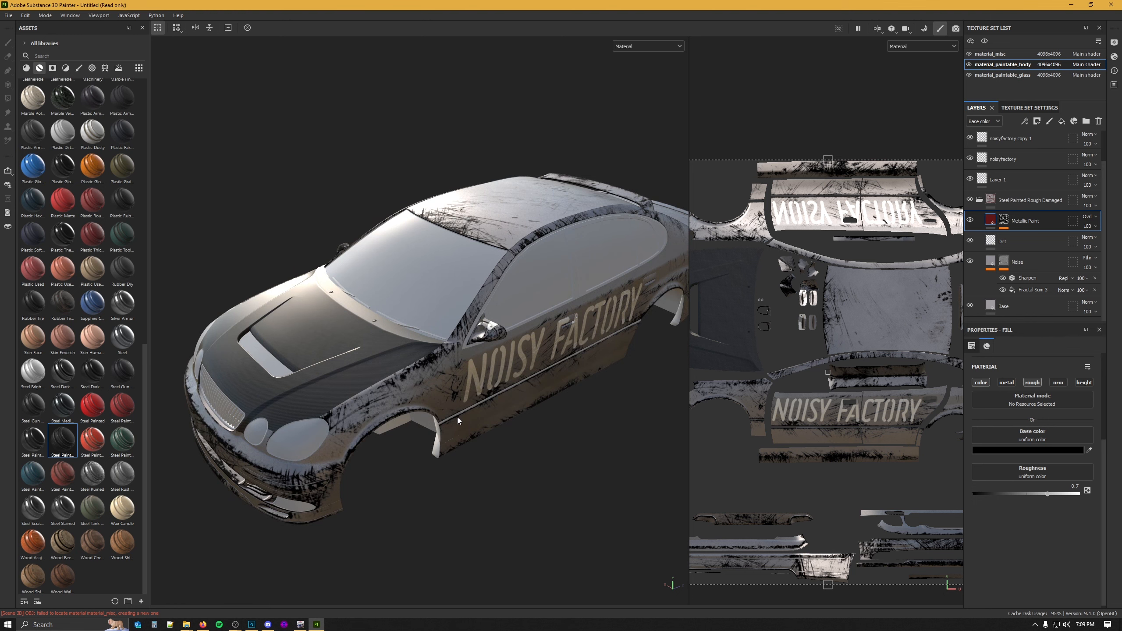
{"action": "mouse_move", "coordinate": [565, 343]}
{"action": "left_mouse_down", "text": "alt"}
{"action": "mouse_move", "coordinate": [509, 382]}
{"action": "mouse_move", "coordinate": [574, 344]}
{"action": "left_mouse_up", "text": "alt"}
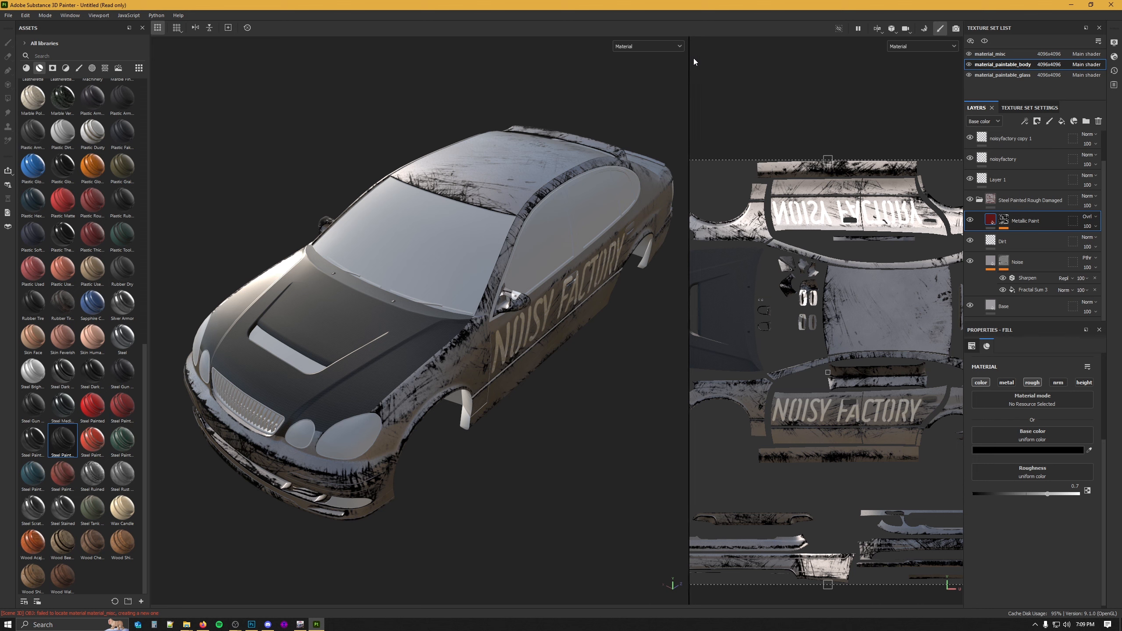
- Display only the base color channel in the viewport and inspect the car's scratch pattern
{"action": "left_click", "coordinate": [643, 46]}
{"action": "left_click", "coordinate": [637, 84]}
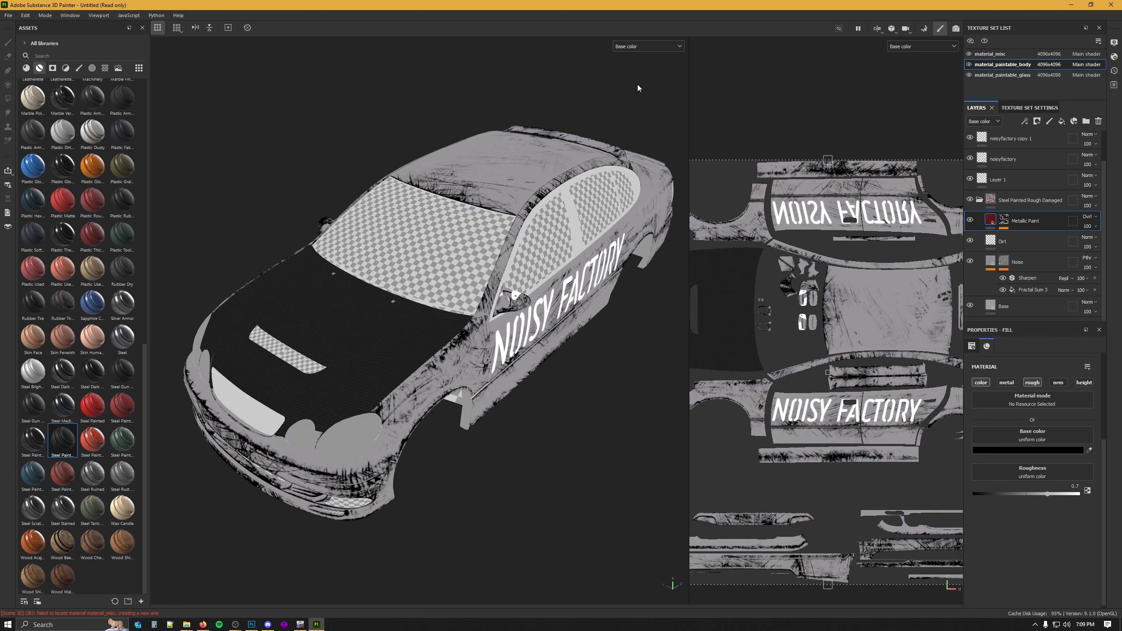
{"action": "left_click_drag", "start_coordinate": [537, 316], "coordinate": [471, 322], "text": "alt"}
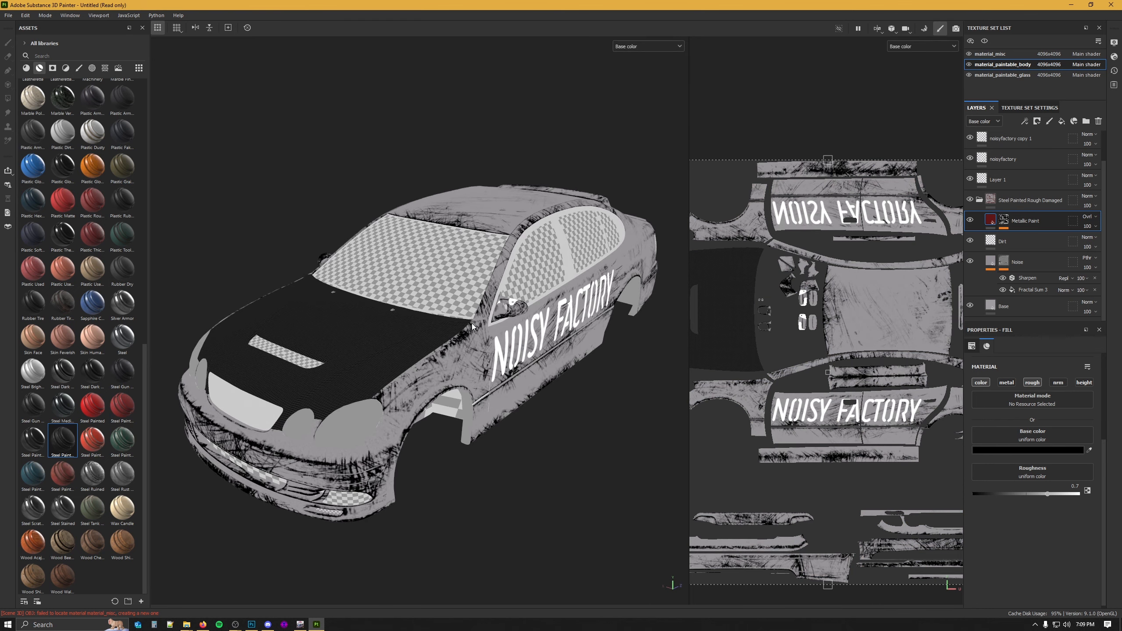
- Remove the Base layer from the Steel Painted Rough Damaged group
{"action": "left_click", "coordinate": [1017, 309]}
{"action": "right_click", "coordinate": [1017, 308]}
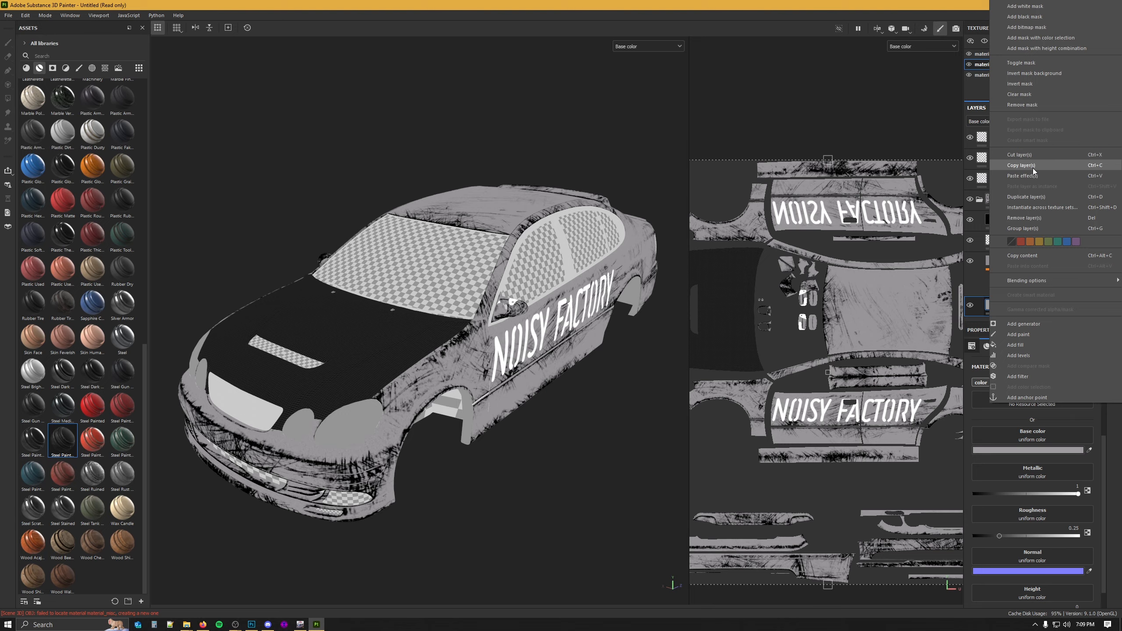
{"action": "left_click", "coordinate": [1035, 217]}
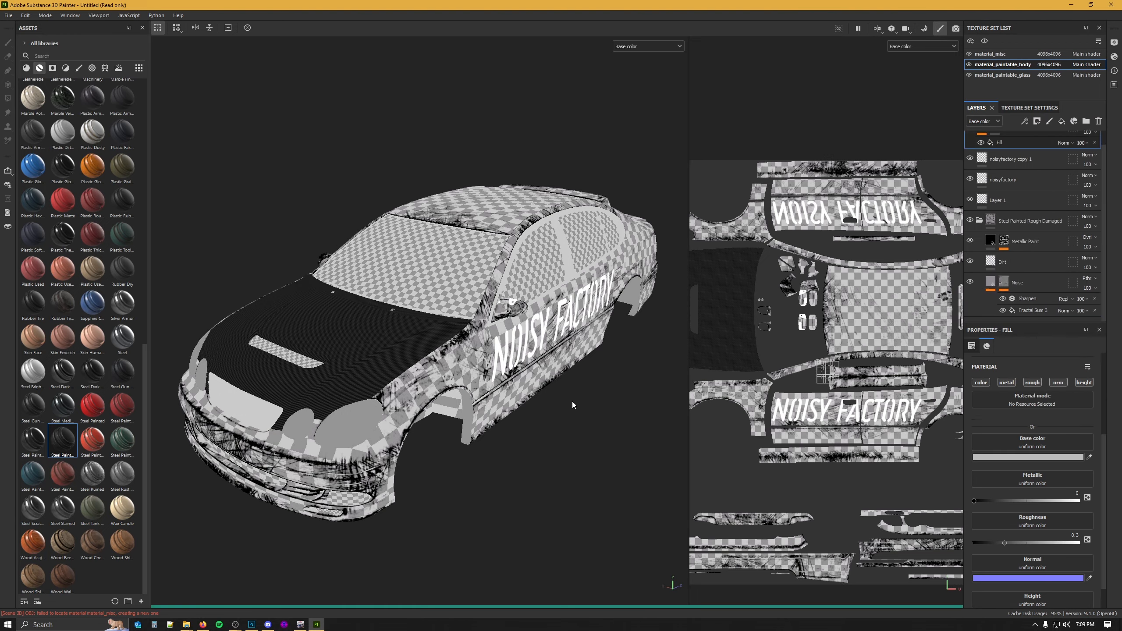
{"action": "mouse_move", "coordinate": [586, 409]}
{"action": "left_mouse_down", "text": "alt"}
{"action": "mouse_move", "coordinate": [345, 322]}
{"action": "mouse_move", "coordinate": [521, 283]}
{"action": "mouse_move", "coordinate": [570, 418]}
{"action": "left_mouse_up", "text": "alt"}
- Return the viewport to full Material display and examine the scratches around the NOISY FACTORY decal on the doors
{"action": "left_click", "coordinate": [648, 46]}
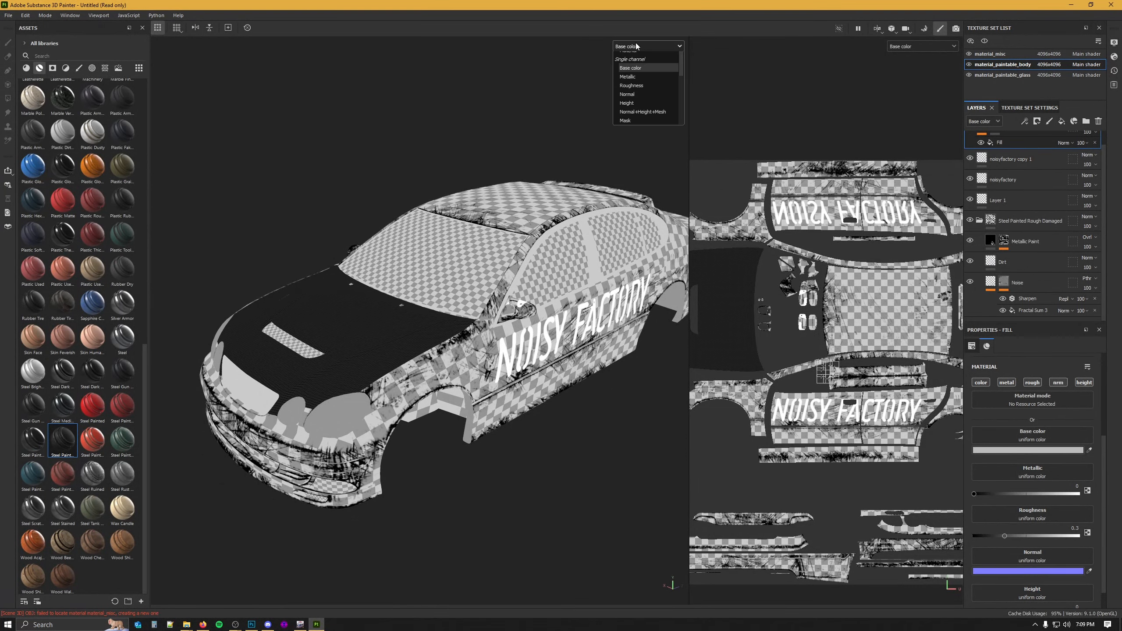
{"action": "left_click", "coordinate": [634, 58]}
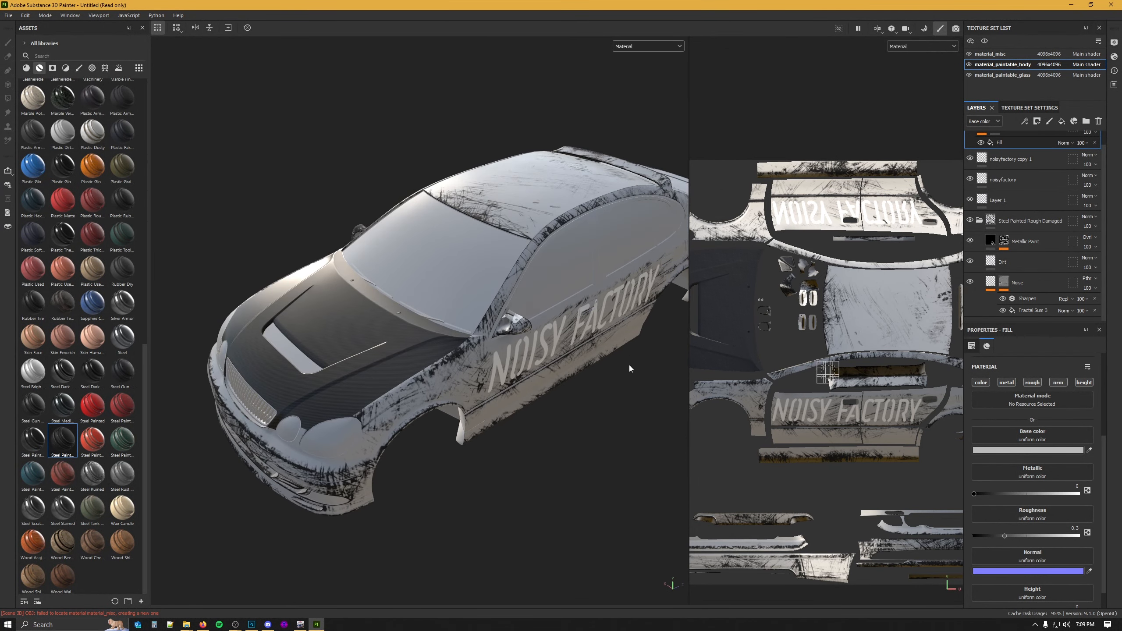
{"action": "left_click_drag", "start_coordinate": [574, 350], "coordinate": [529, 343], "text": "alt"}
{"action": "middle_click_drag", "start_coordinate": [528, 342], "coordinate": [474, 350], "text": "alt"}
{"action": "scroll", "coordinate": [470, 338], "scroll_direction": "up", "scroll_amount": 4}
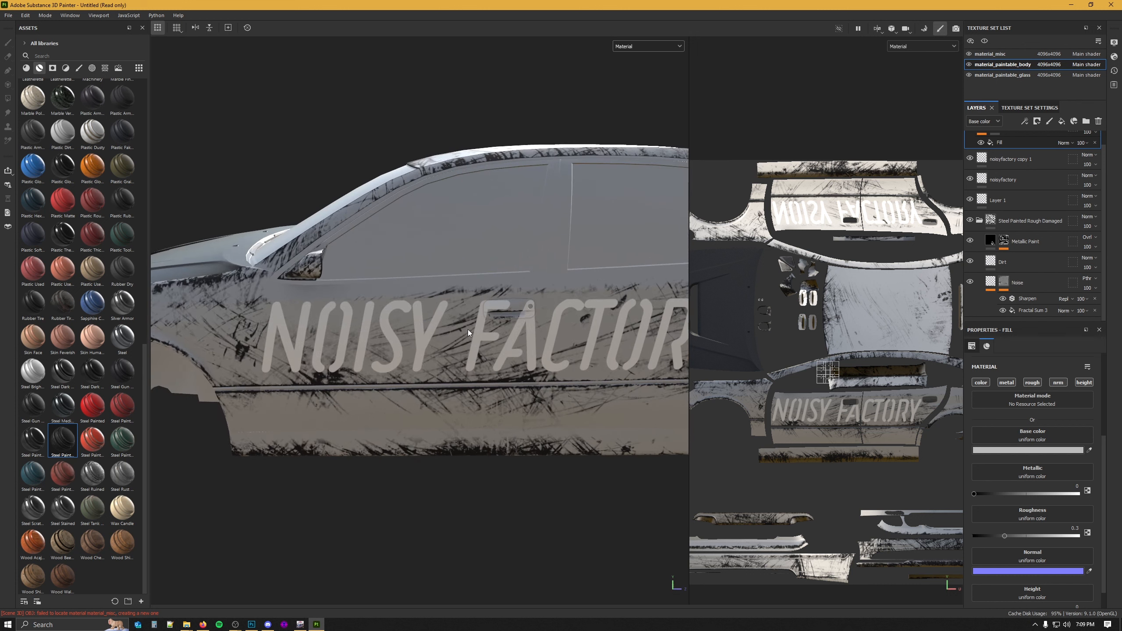
{"action": "middle_click_drag", "start_coordinate": [402, 332], "coordinate": [319, 335], "text": "alt"}
{"action": "scroll", "coordinate": [467, 355], "scroll_direction": "down", "scroll_amount": 1}
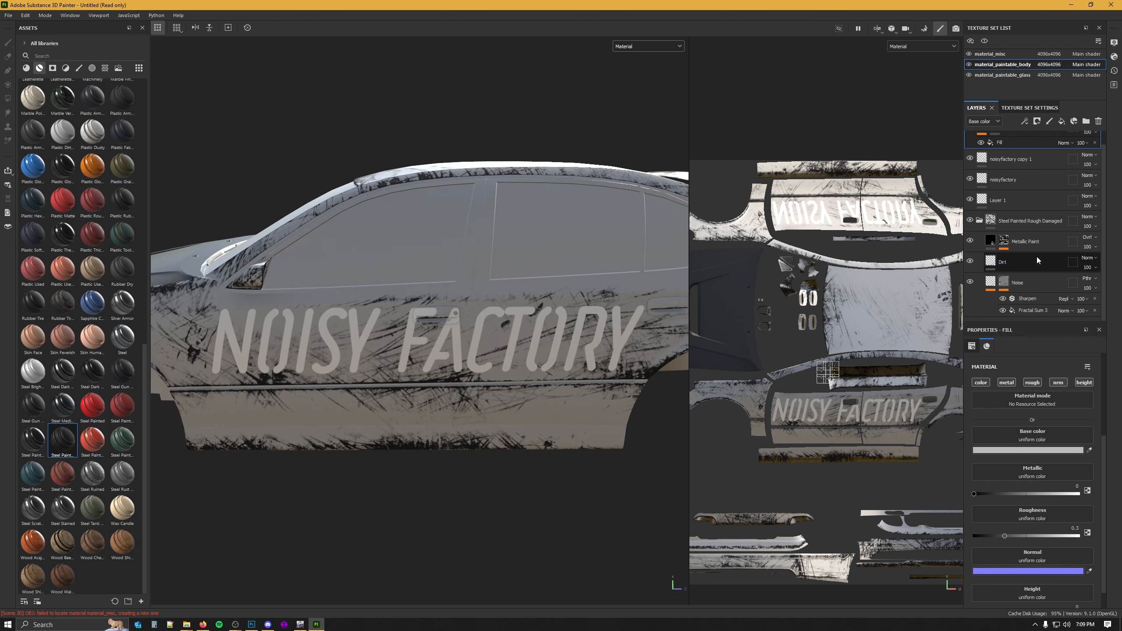
- Copy the Mask Editor effect from the Metallic Paint mask and paste it onto the noisyfactory layer
{"action": "left_click", "coordinate": [1004, 241]}
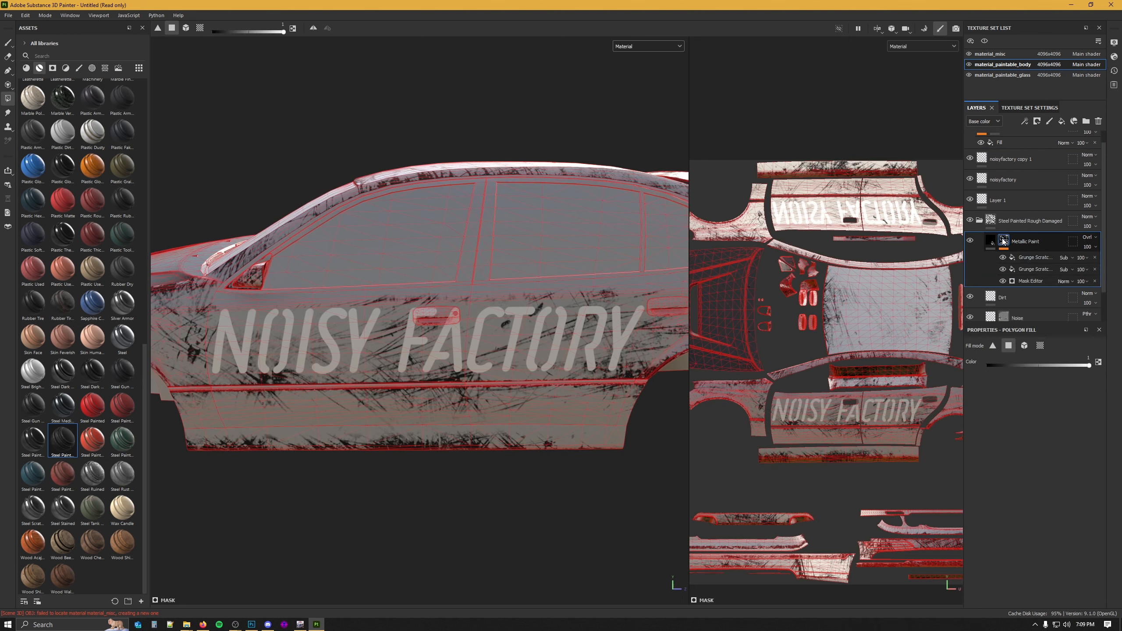
{"action": "scroll", "coordinate": [1047, 245], "scroll_direction": "down", "scroll_amount": 2}
{"action": "left_click", "coordinate": [1030, 248]}
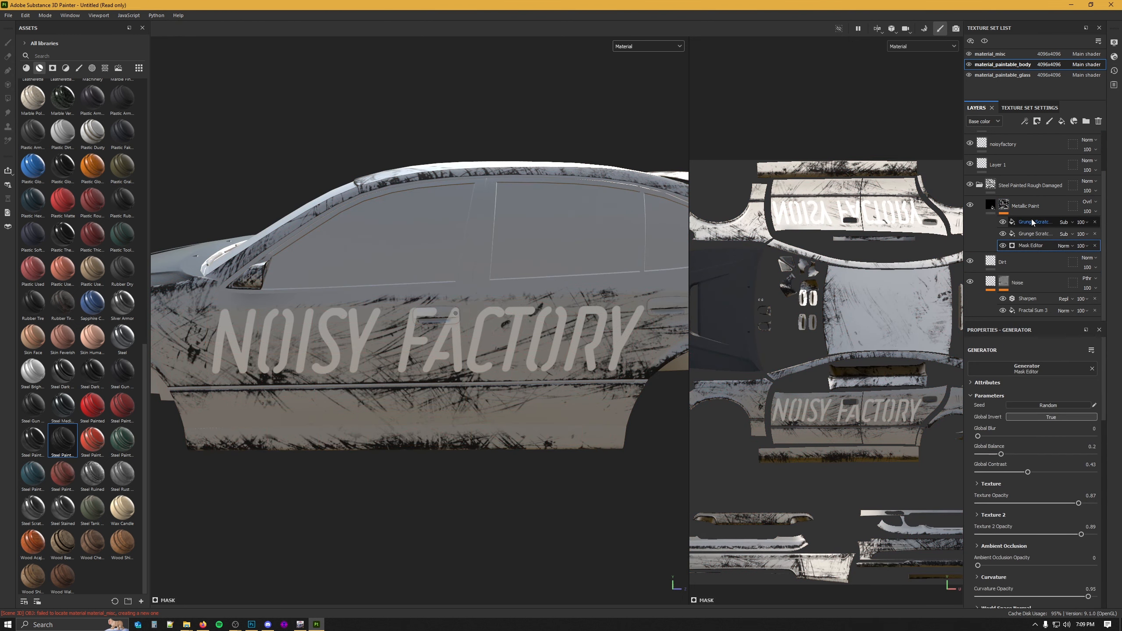
{"action": "right_click", "coordinate": [1024, 247]}
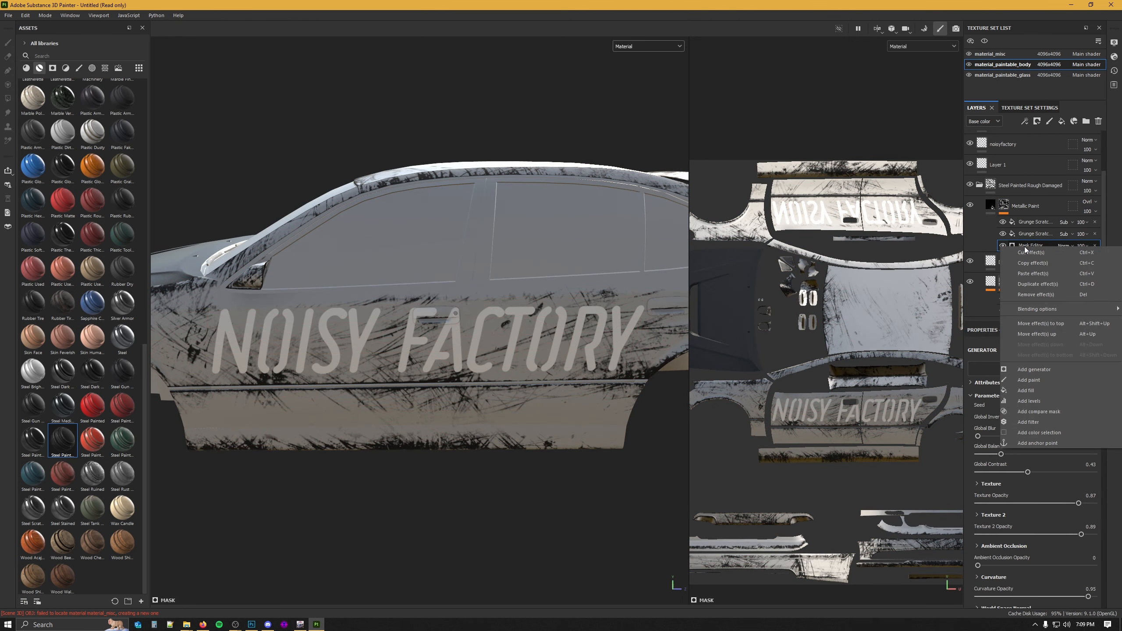
{"action": "left_click", "coordinate": [1050, 262]}
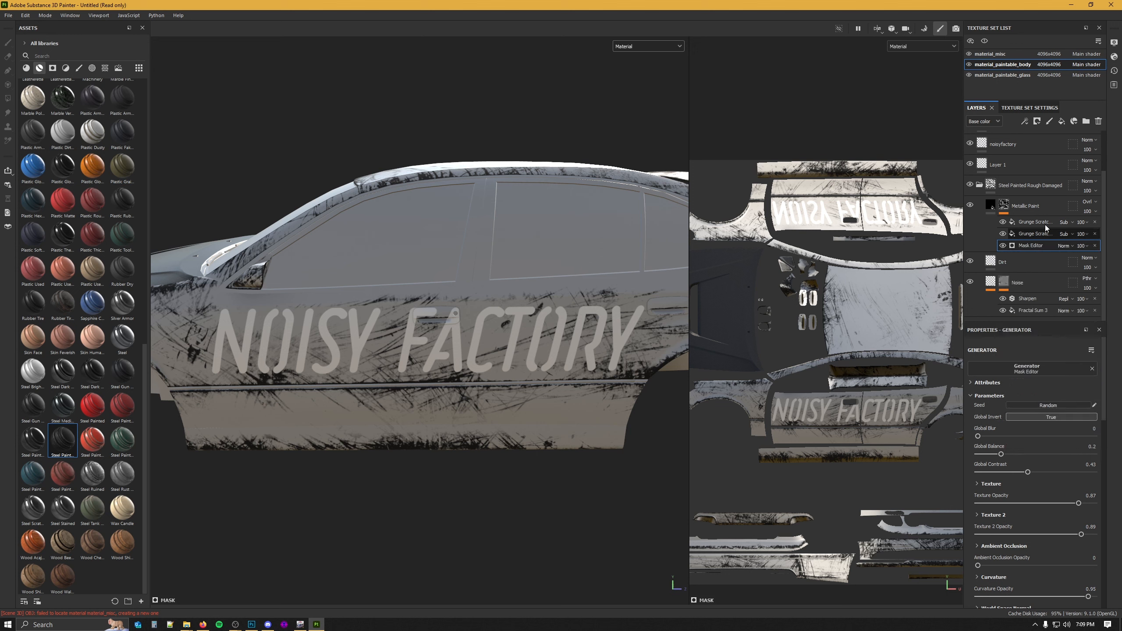
{"action": "left_click", "coordinate": [1017, 144]}
{"action": "right_click", "coordinate": [1007, 142]}
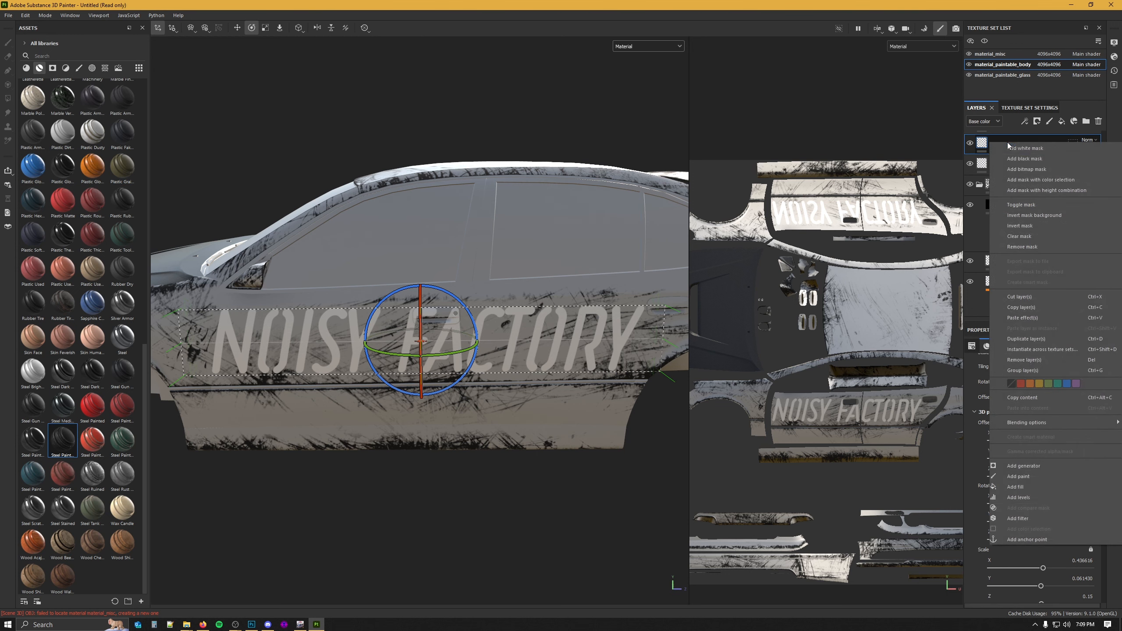
{"action": "left_click", "coordinate": [1041, 319]}
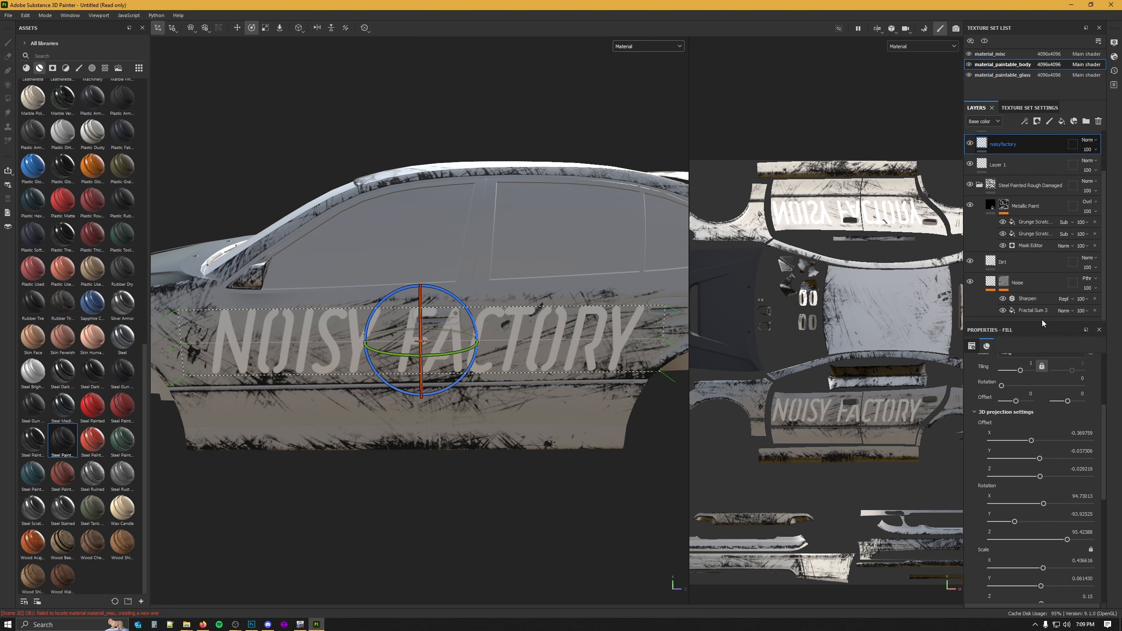
- Set the noisyfactory Mask Editor's Global Balance to 0.09 and Global Invert to False so the door decal looks worn
{"action": "left_click_drag", "start_coordinate": [469, 363], "coordinate": [545, 371], "text": "alt"}
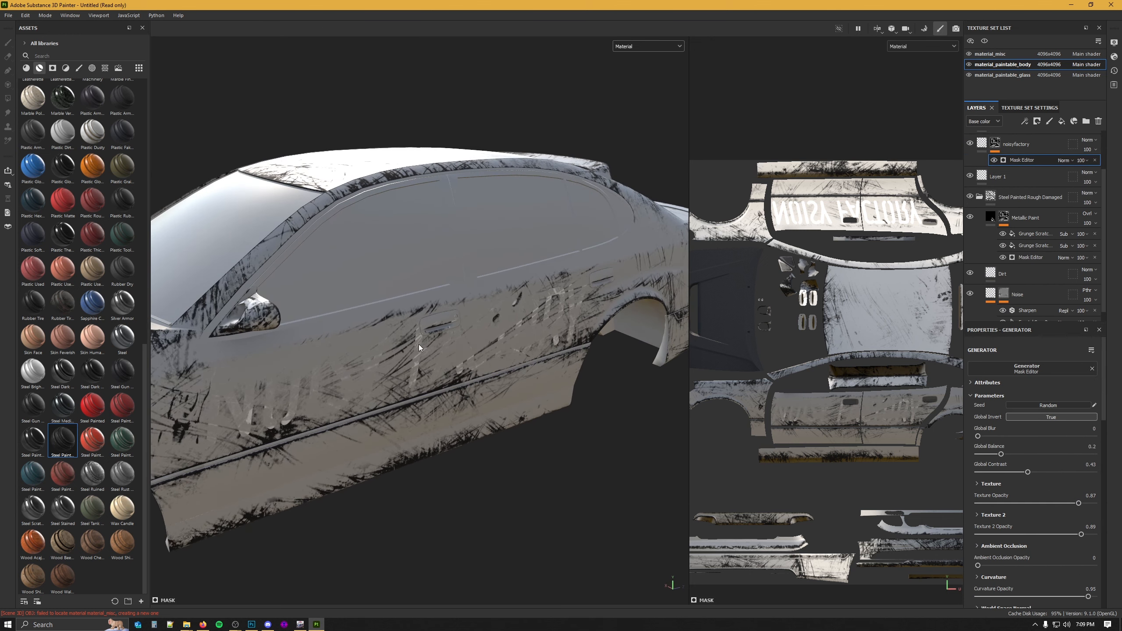
{"action": "middle_click_drag", "start_coordinate": [545, 370], "coordinate": [618, 342], "text": "alt"}
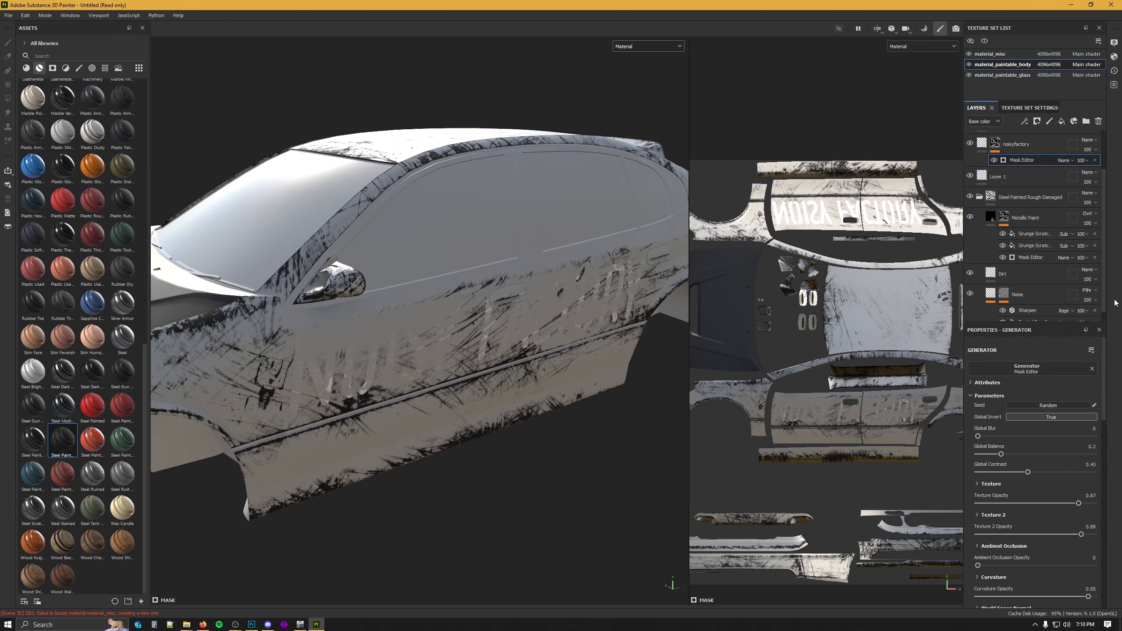
{"action": "left_click", "coordinate": [996, 454]}
{"action": "left_click", "coordinate": [1067, 455]}
{"action": "left_click", "coordinate": [1068, 454]}
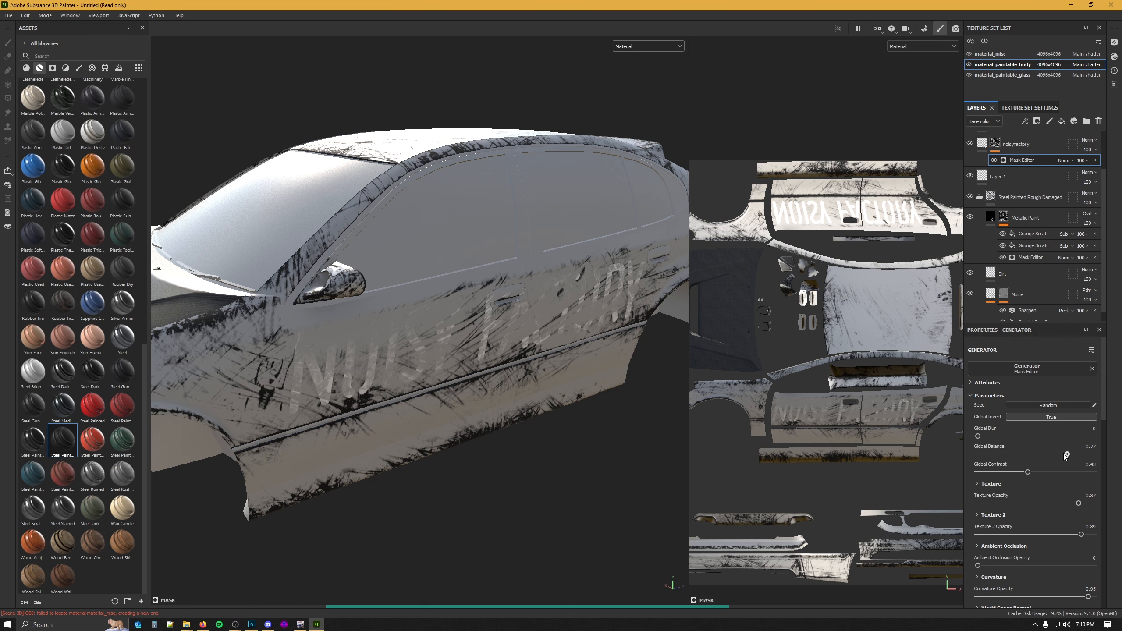
{"action": "left_click", "coordinate": [1064, 454]}
{"action": "left_click", "coordinate": [978, 455]}
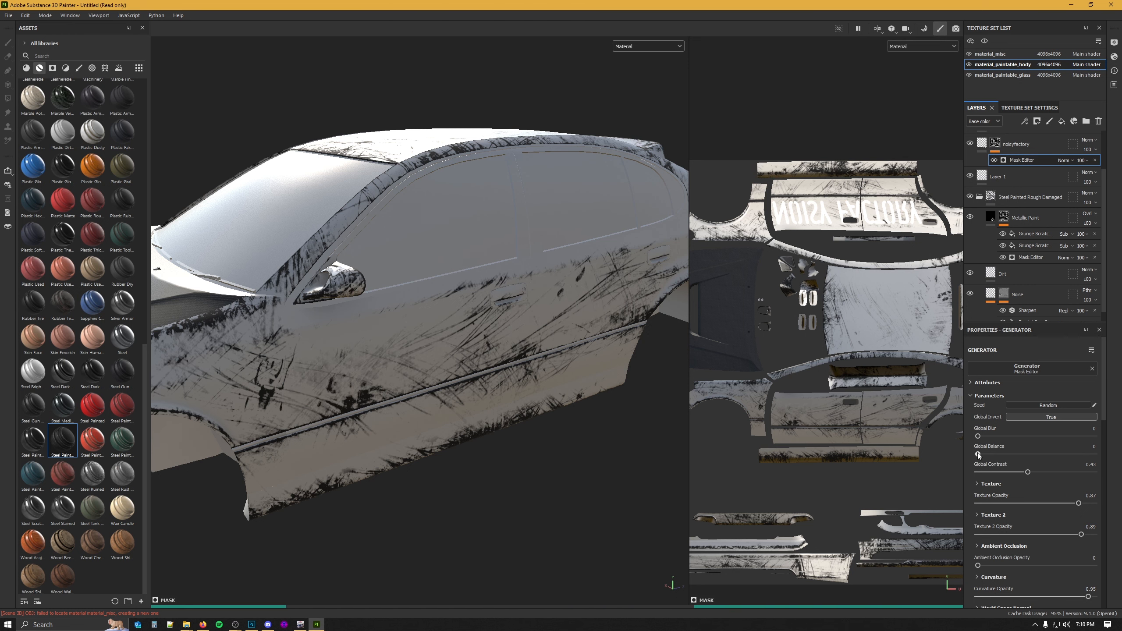
{"action": "left_click_drag", "start_coordinate": [978, 453], "coordinate": [985, 453]}
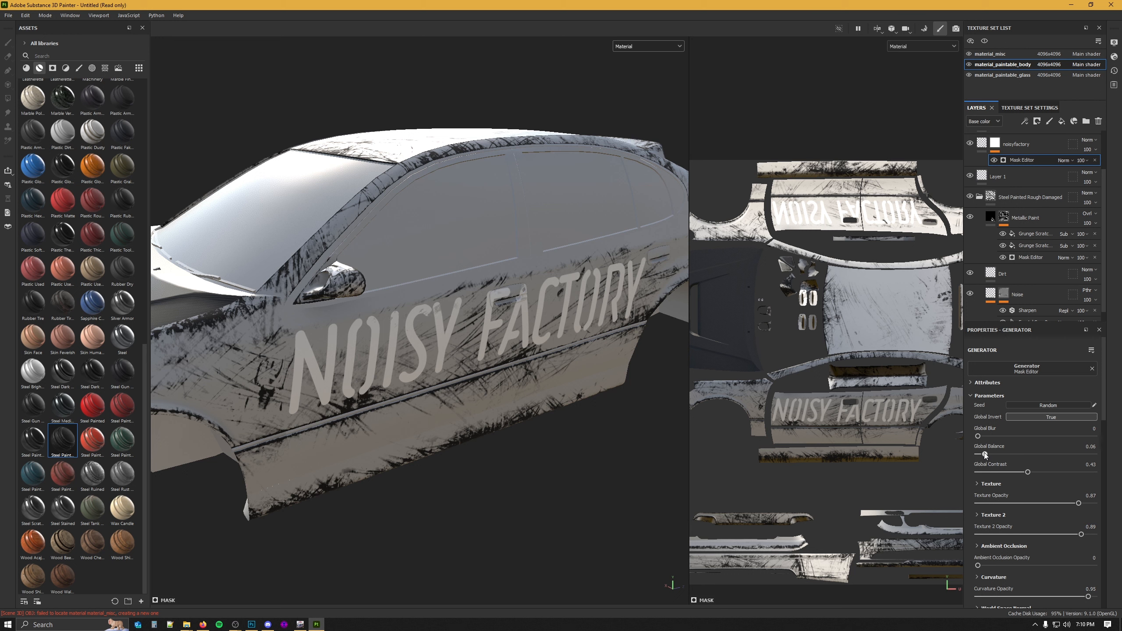
{"action": "left_click", "coordinate": [992, 455]}
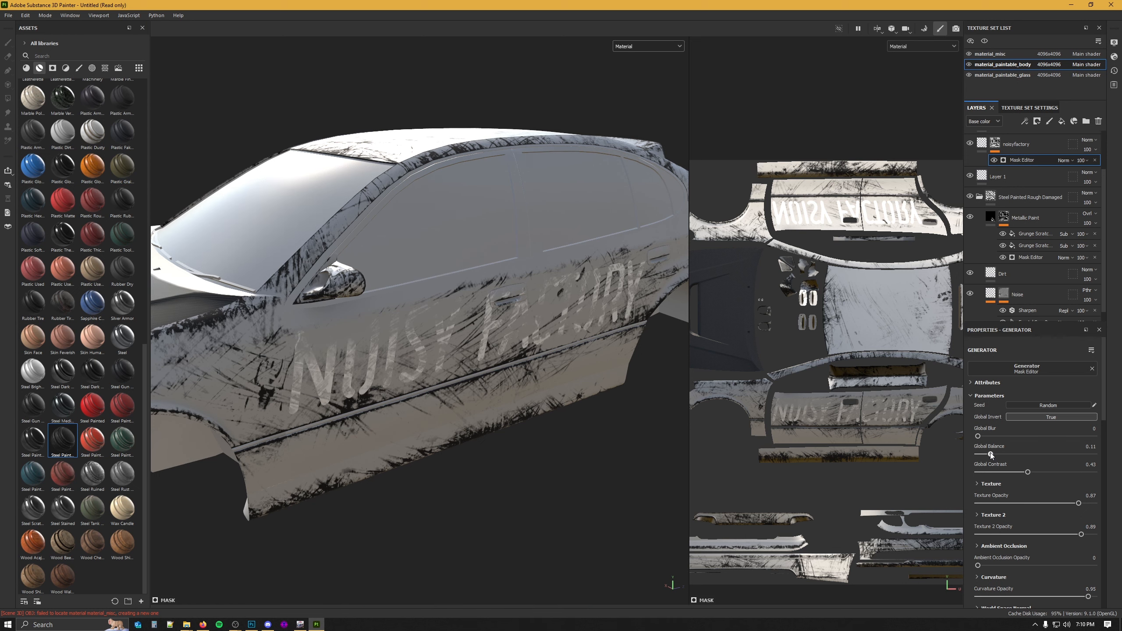
{"action": "left_click_drag", "start_coordinate": [991, 454], "coordinate": [990, 455]}
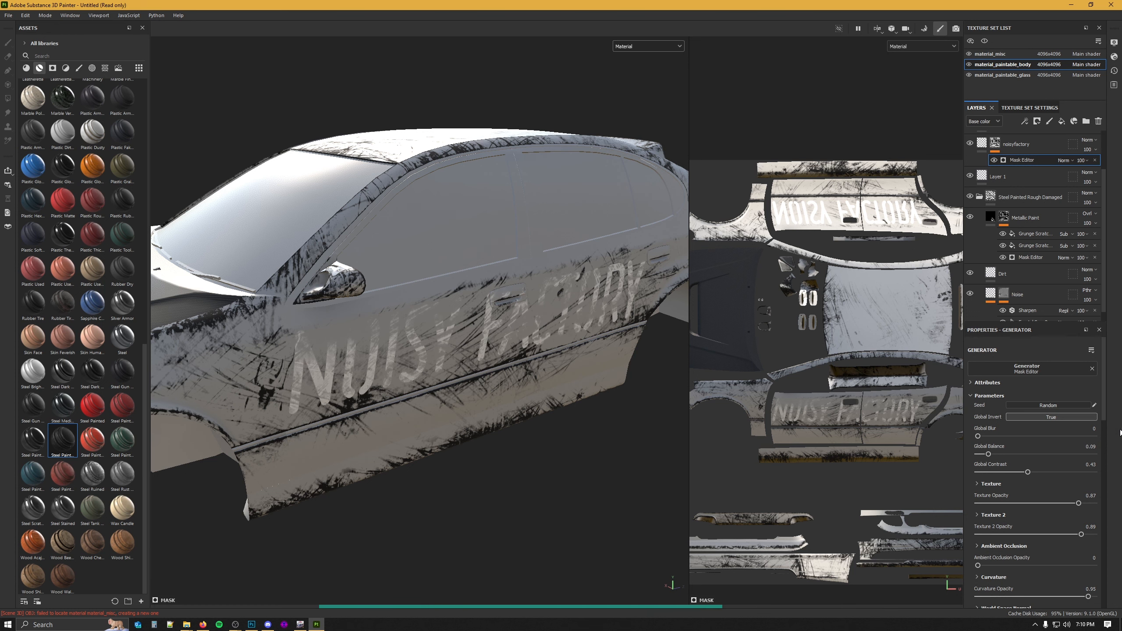
{"action": "left_click", "coordinate": [1054, 419]}
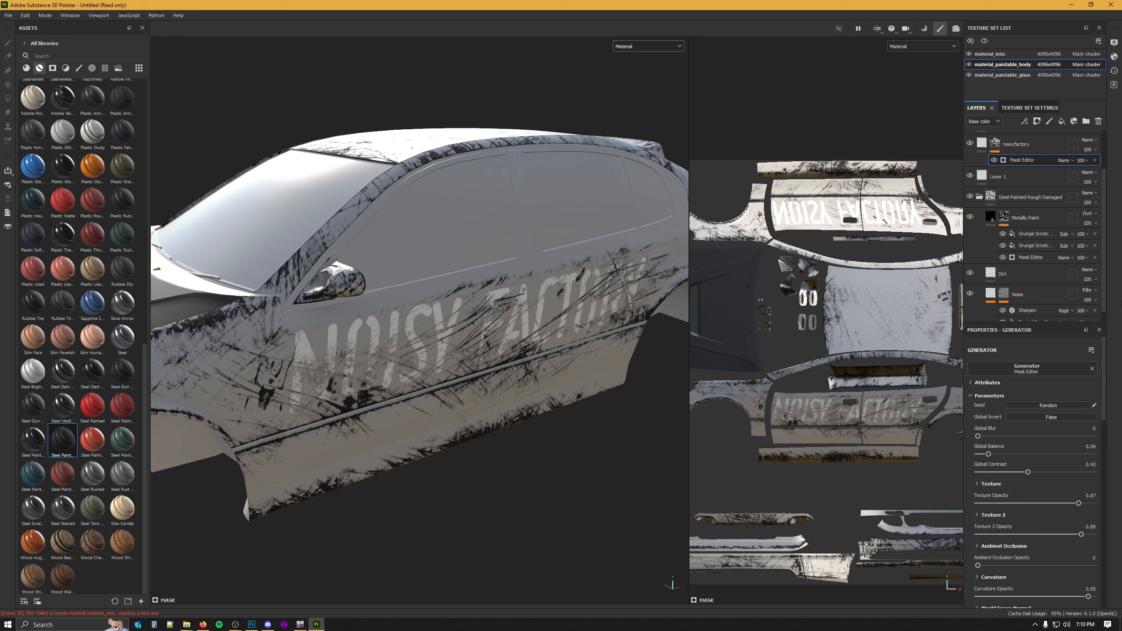
- Copy the adjusted Mask Editor effect from noisyfactory and paste it onto the noisyfactory copy 1 layer
{"action": "right_click", "coordinate": [1025, 160]}
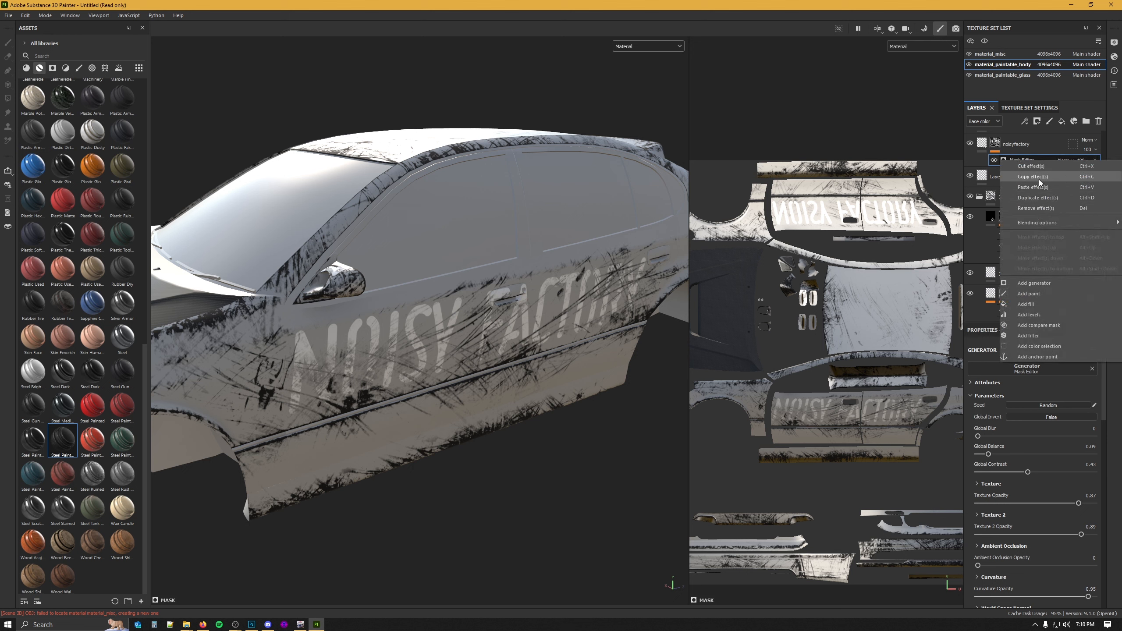
{"action": "left_click", "coordinate": [1039, 180]}
{"action": "scroll", "coordinate": [1054, 222], "scroll_direction": "up", "scroll_amount": 2}
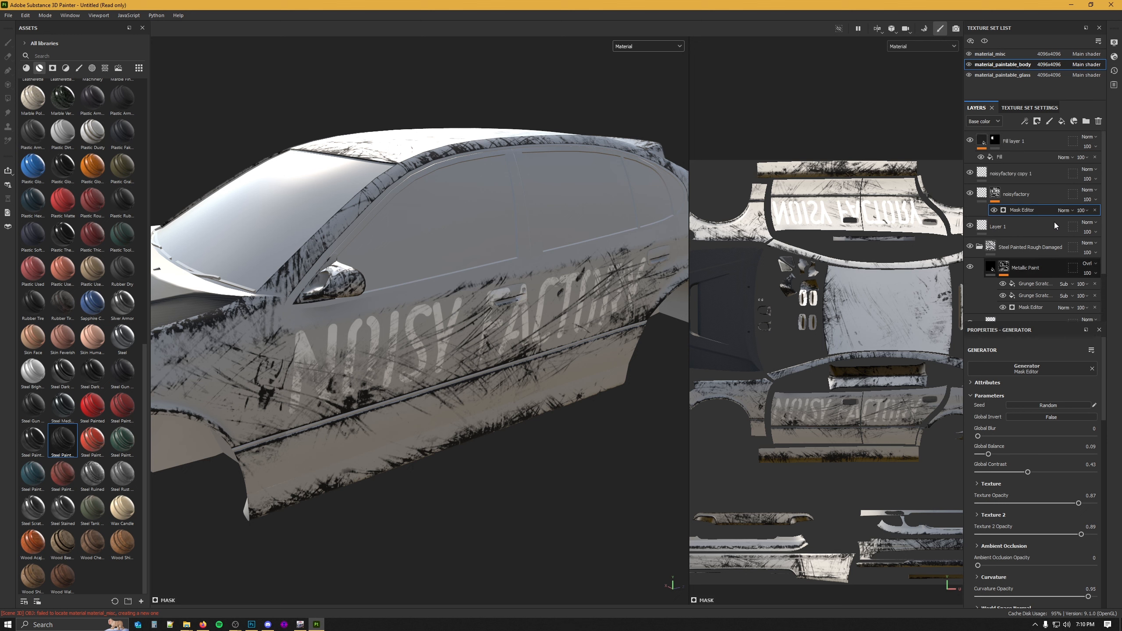
{"action": "right_click", "coordinate": [1029, 174]}
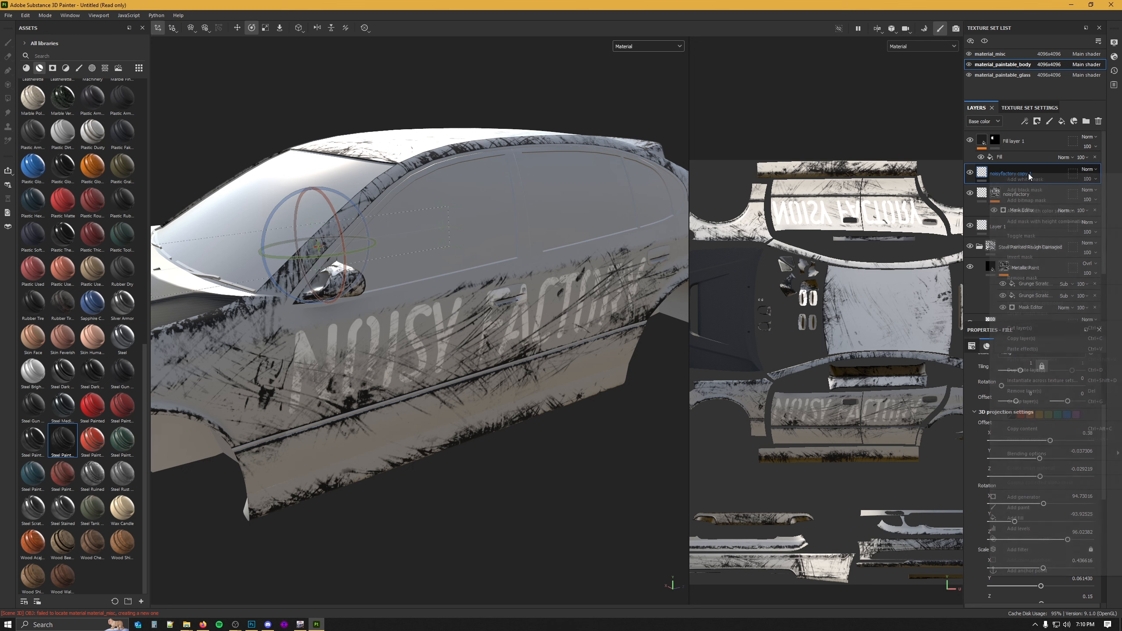
{"action": "left_click", "coordinate": [1037, 349]}
- Inspect the decal on the car's other side, check the base color channel alone, return to Material display and enlarge the UV view
{"action": "left_click_drag", "start_coordinate": [382, 235], "coordinate": [575, 248], "text": "alt"}
{"action": "left_click_drag", "start_coordinate": [267, 267], "coordinate": [541, 281], "text": "alt"}
{"action": "left_click", "coordinate": [642, 45]}
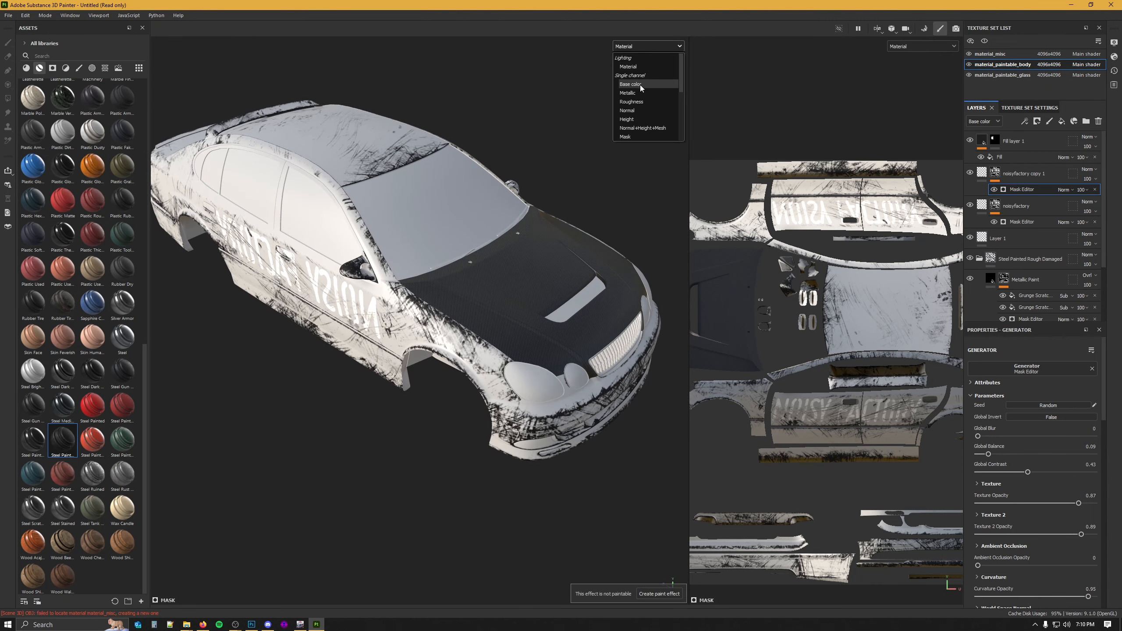
{"action": "left_click", "coordinate": [640, 84]}
{"action": "left_click", "coordinate": [642, 47]}
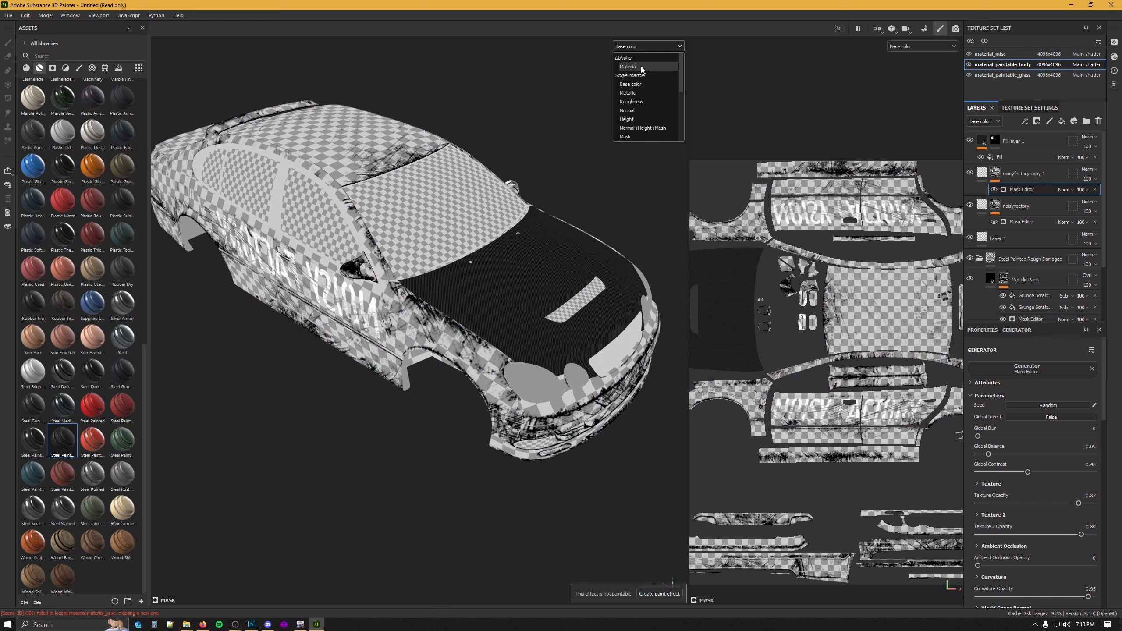
{"action": "left_click", "coordinate": [641, 66]}
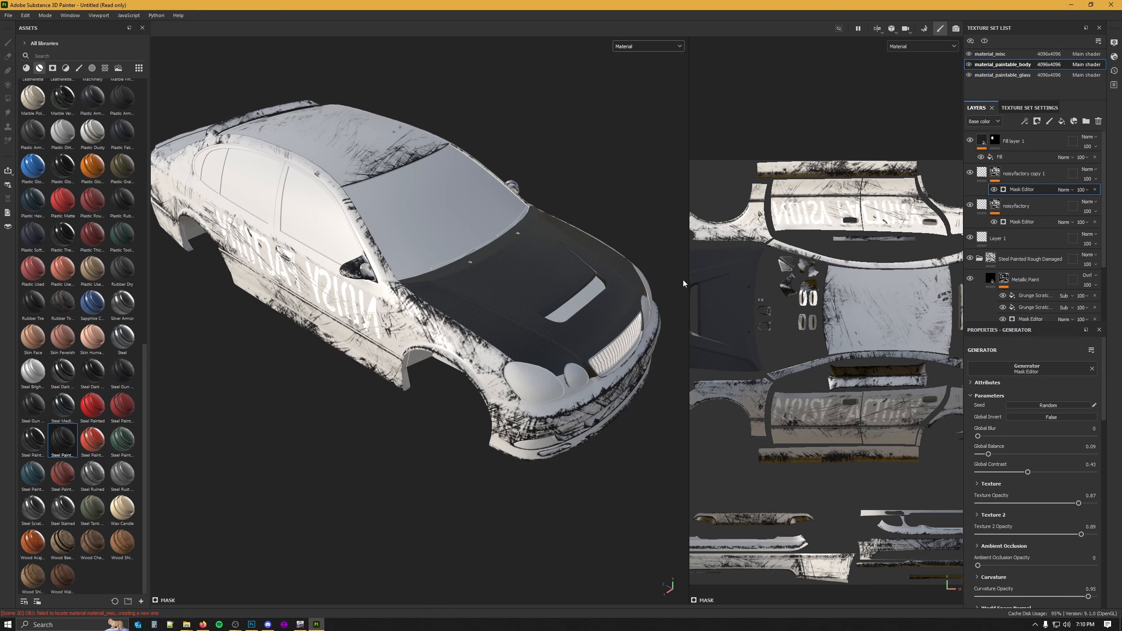
{"action": "left_click_drag", "start_coordinate": [688, 281], "coordinate": [505, 300]}
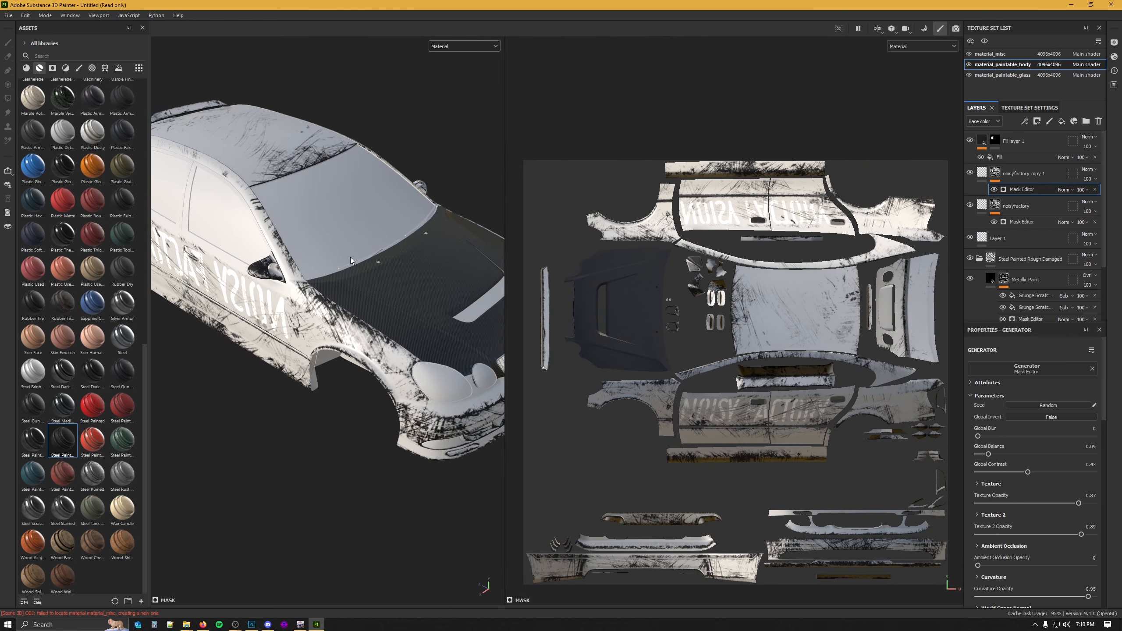
- Set up a texture export limited to the material_paintable_body texture set with only its Base_color map included
{"action": "left_click", "coordinate": [8, 15]}
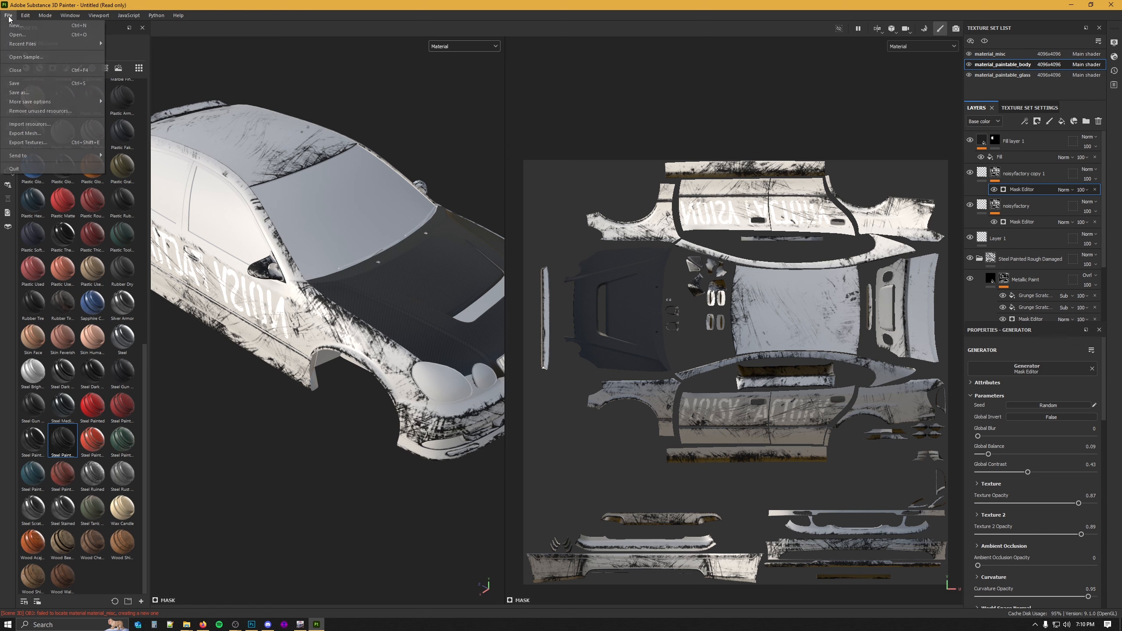
{"action": "left_click", "coordinate": [34, 142]}
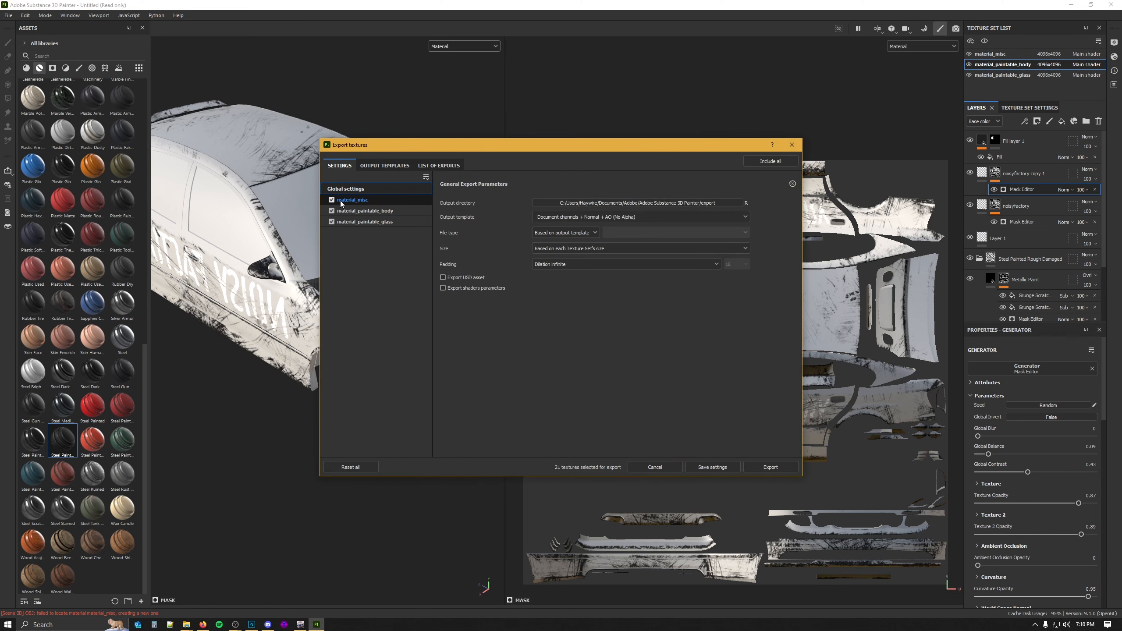
{"action": "left_click", "coordinate": [331, 199]}
{"action": "left_click", "coordinate": [331, 222]}
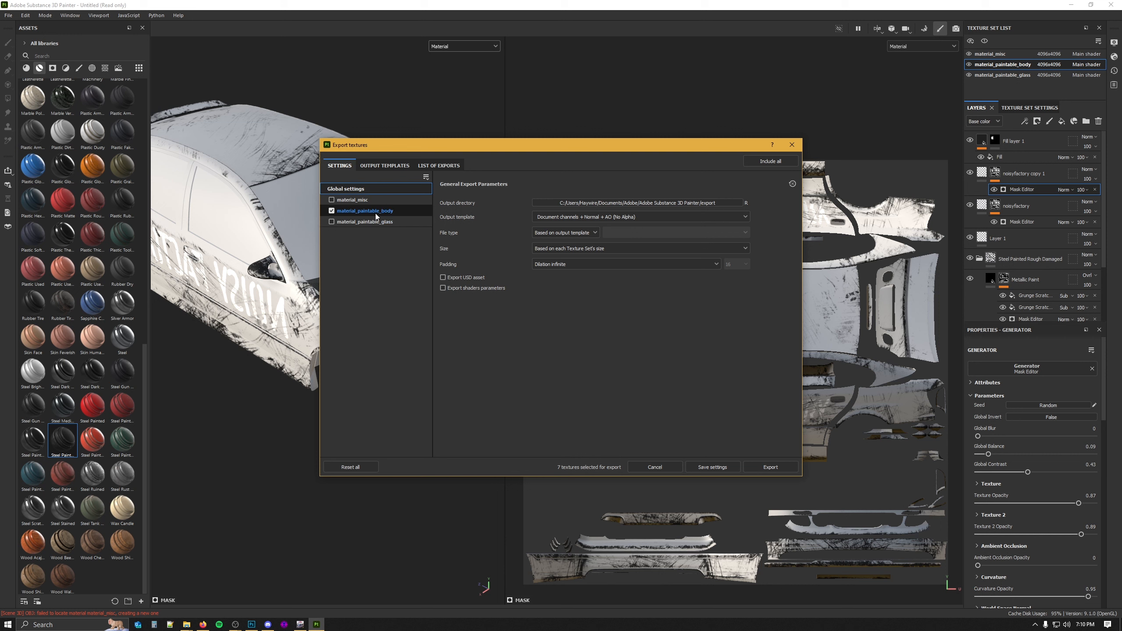
{"action": "left_click", "coordinate": [378, 211]}
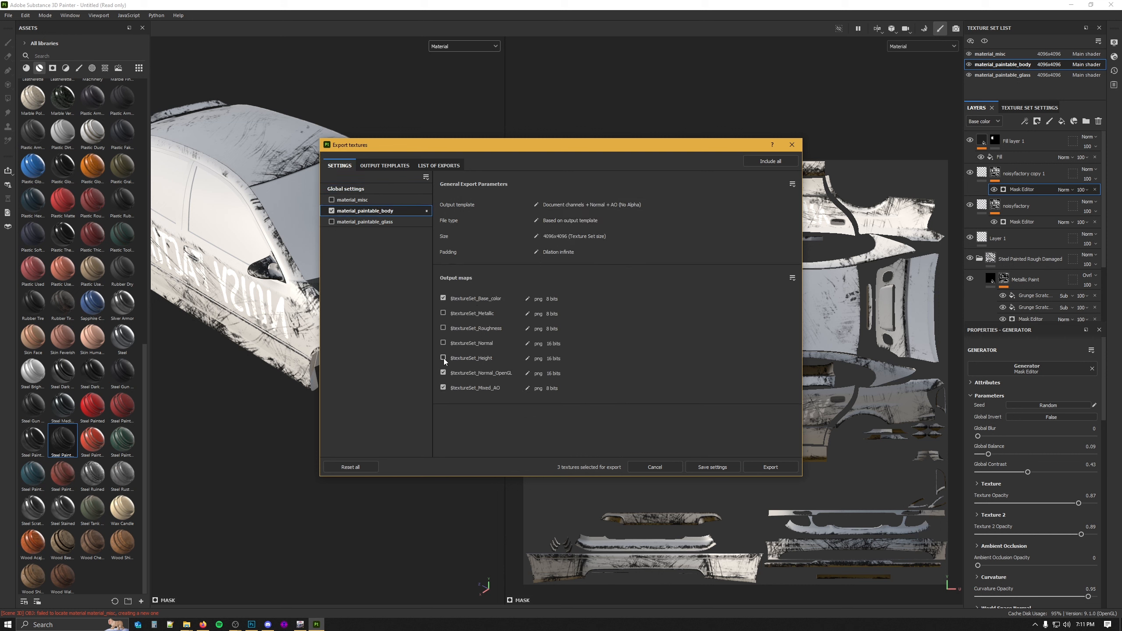
{"action": "left_click", "coordinate": [443, 373]}
{"action": "left_click", "coordinate": [443, 388]}
- Set the global export output directory to the aristo folder inside CARX PROJECTS/LIVERIES
{"action": "left_click", "coordinate": [365, 189]}
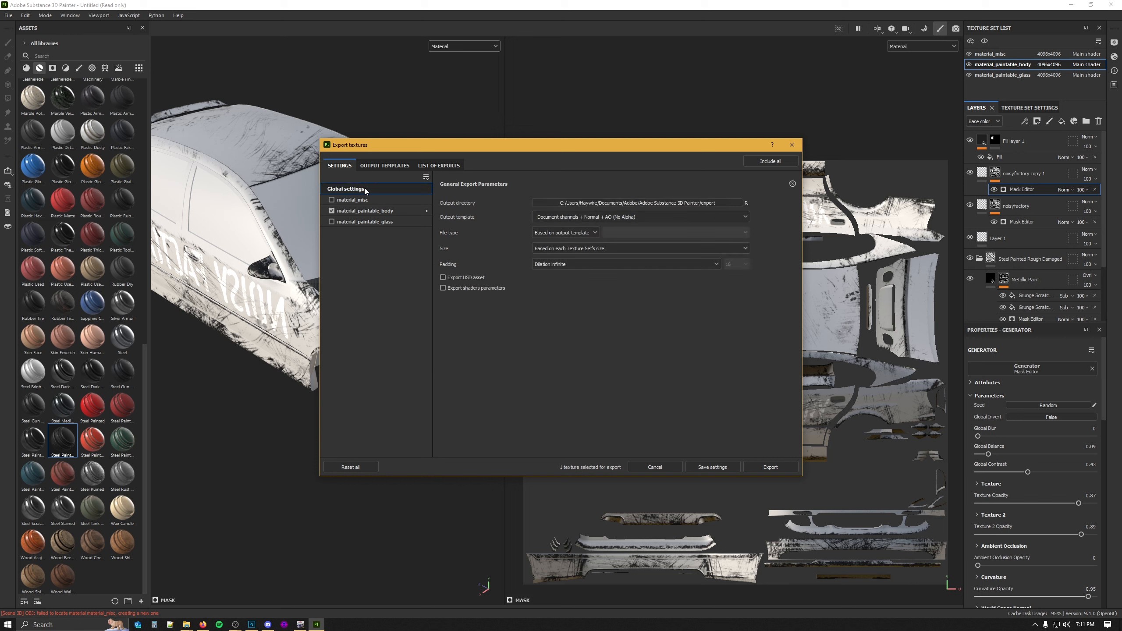
{"action": "left_click", "coordinate": [728, 202]}
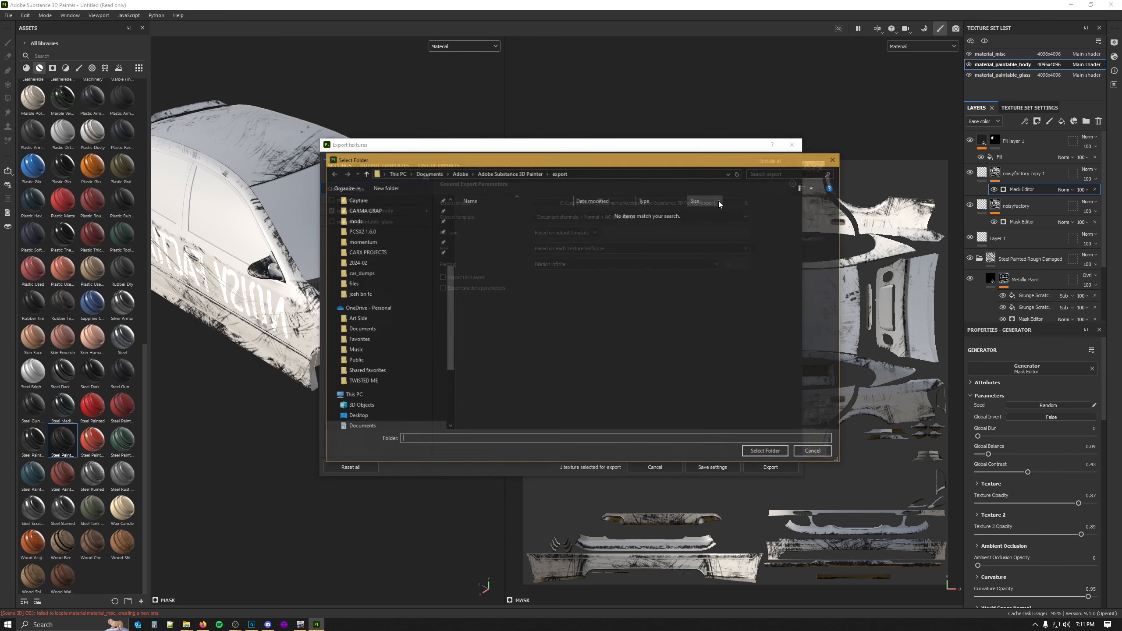
{"action": "left_click", "coordinate": [371, 252]}
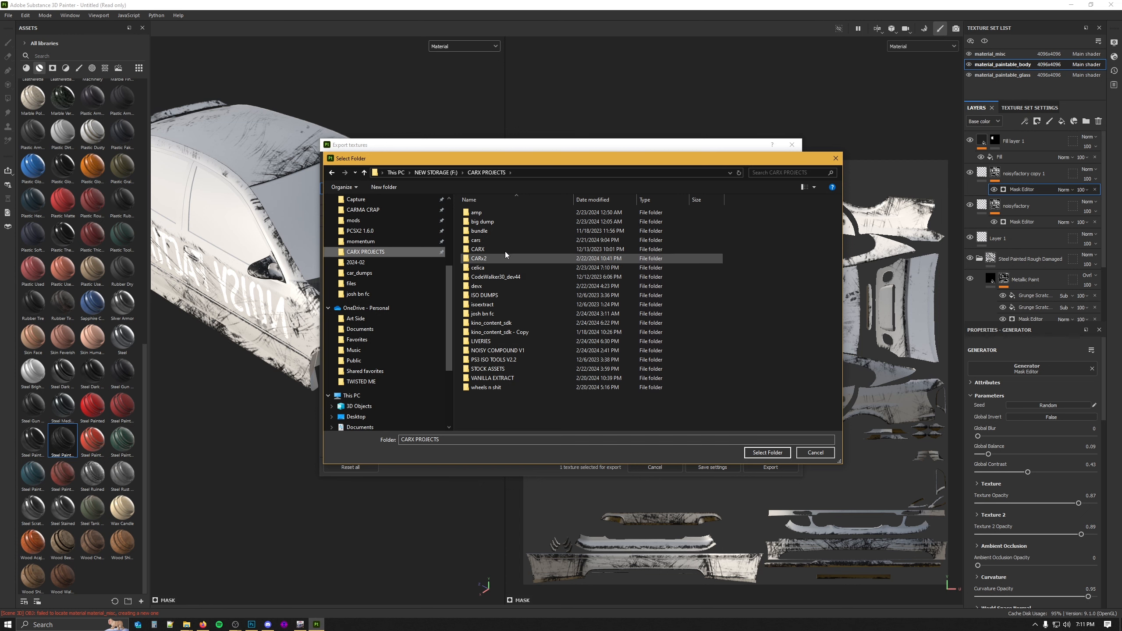
{"action": "double_click", "coordinate": [494, 341]}
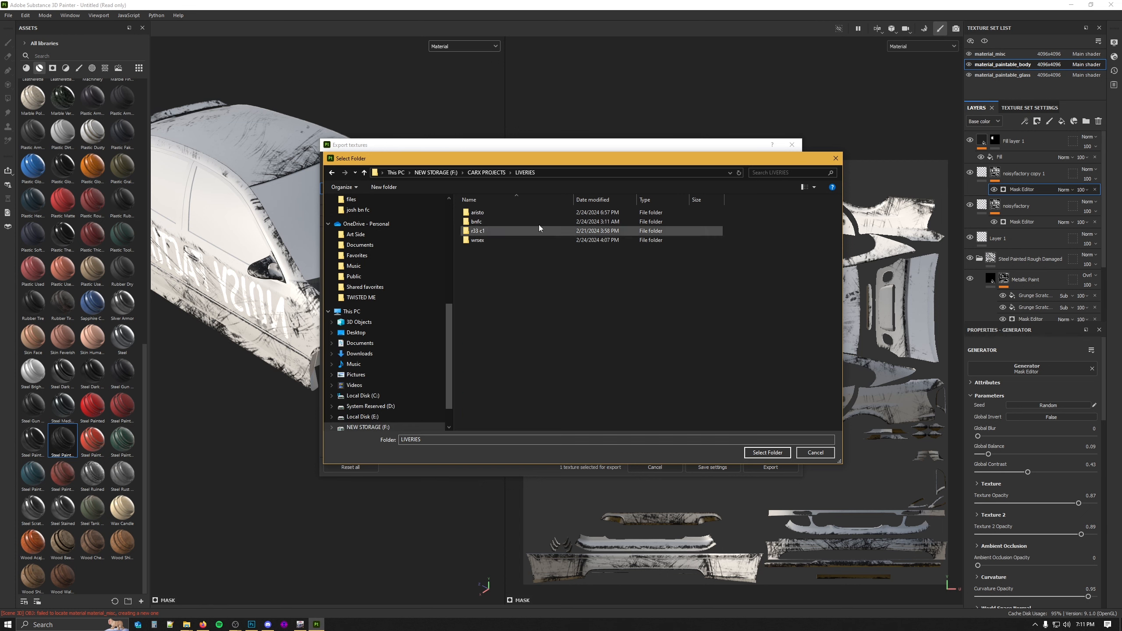
{"action": "double_click", "coordinate": [495, 214]}
{"action": "left_click", "coordinate": [767, 453]}
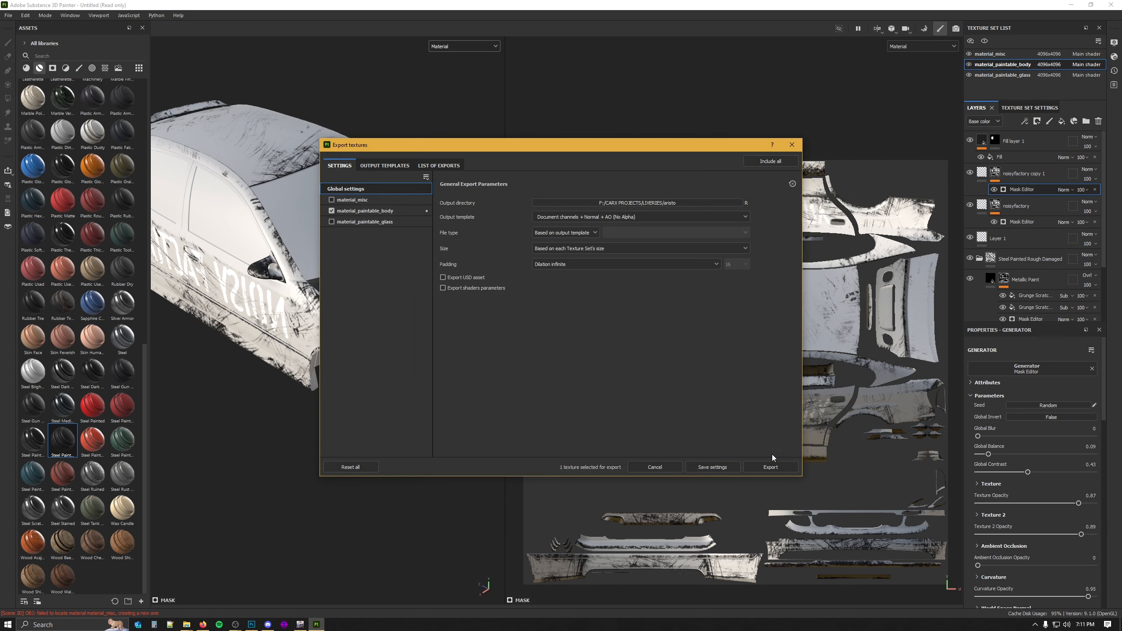
- Set the export template to Document channels + Normal + AO (With Alpha), the file type to 16-bit png and the size to 4096
{"action": "left_click", "coordinate": [642, 217]}
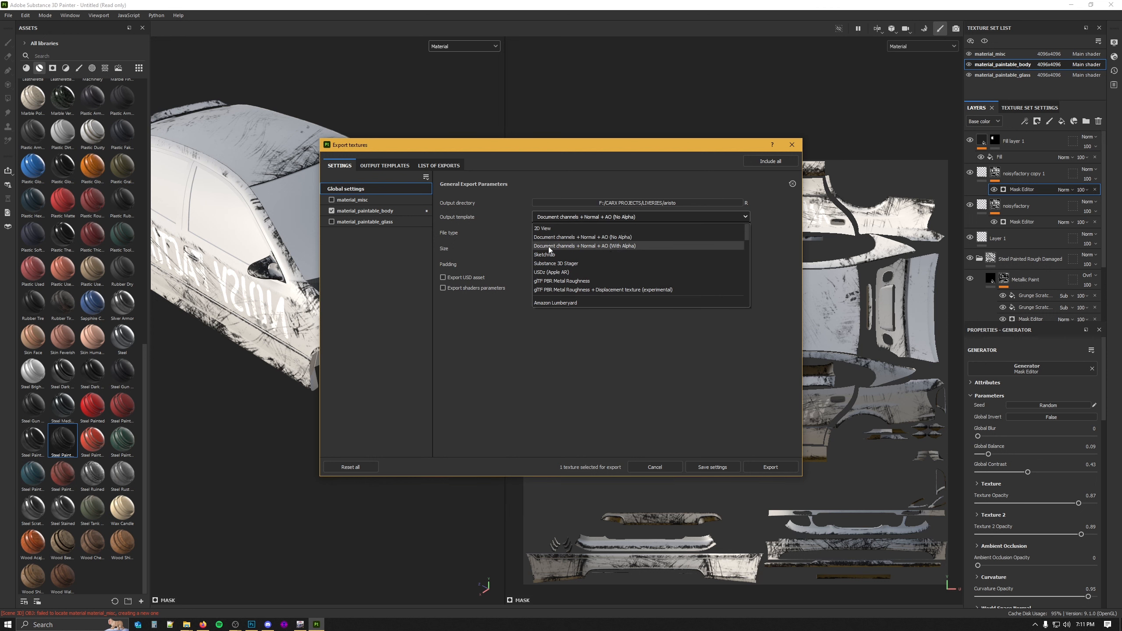
{"action": "left_click", "coordinate": [640, 246]}
{"action": "left_click", "coordinate": [583, 233]}
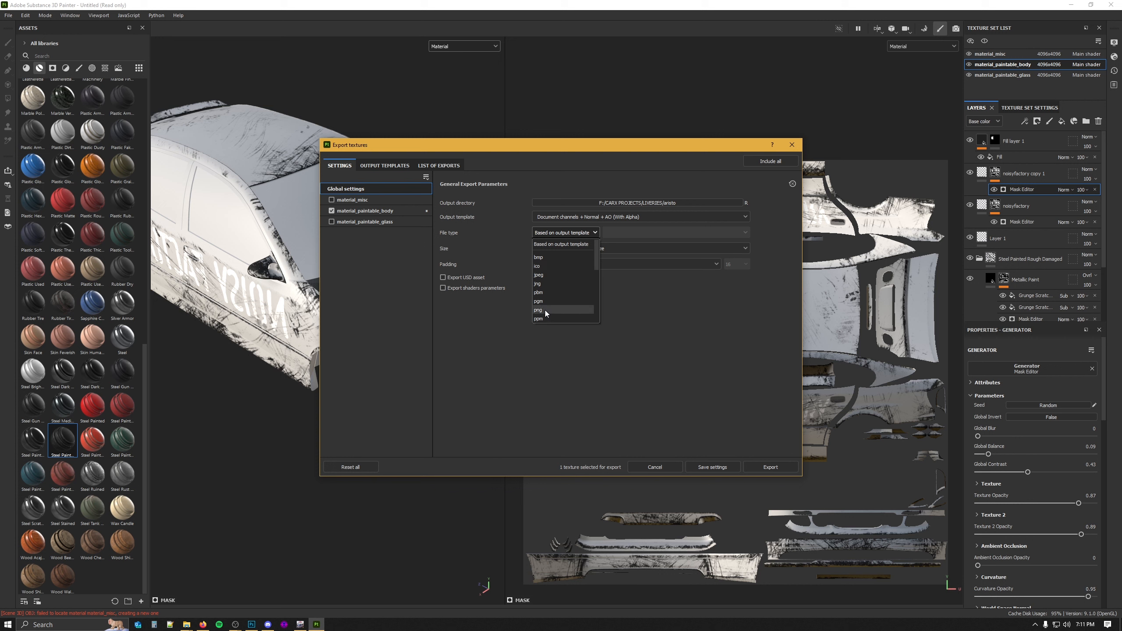
{"action": "left_click", "coordinate": [540, 310]}
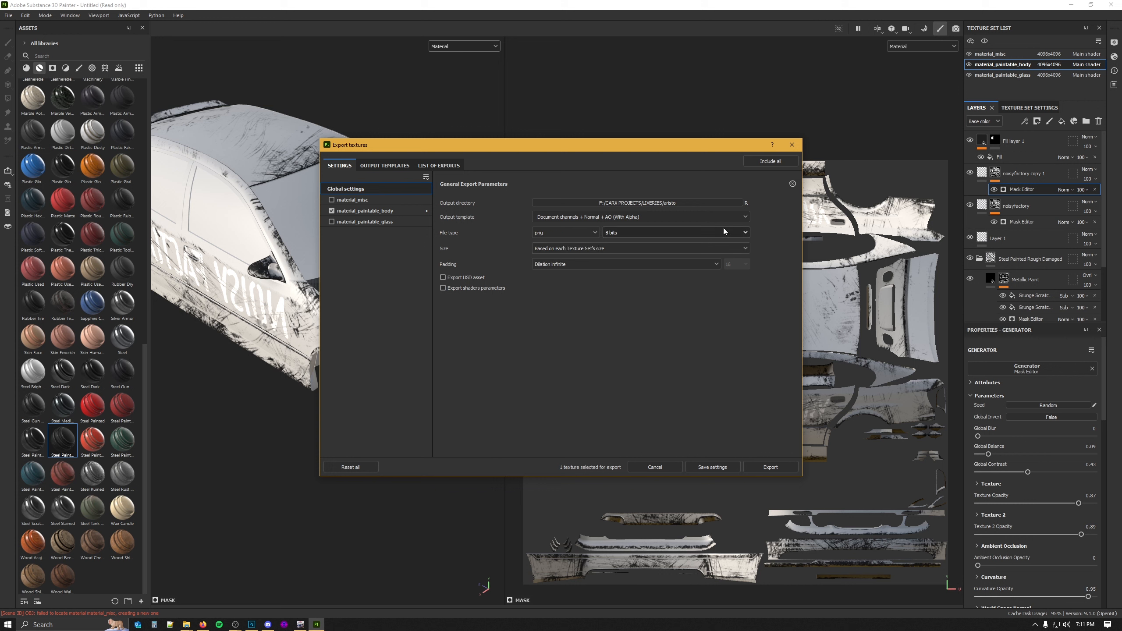
{"action": "left_click", "coordinate": [582, 251]}
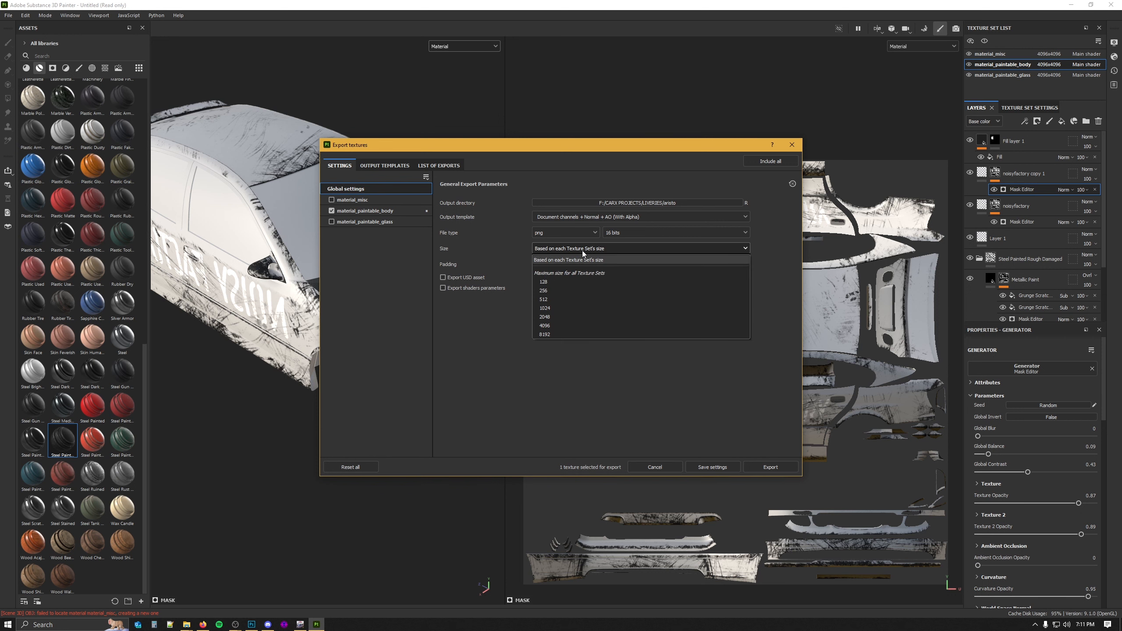
{"action": "left_click", "coordinate": [554, 327]}
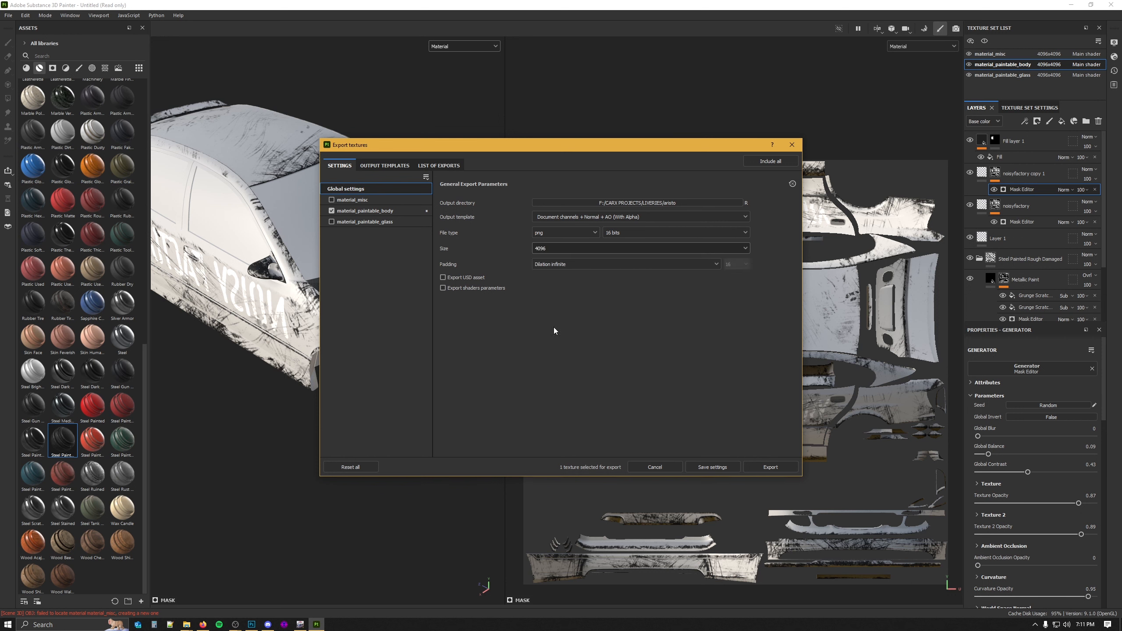
- Set the export padding to Dilation + diffusion with a value of 8 and export the body's base color texture
{"action": "left_click", "coordinate": [620, 265]}
{"action": "left_click", "coordinate": [575, 312]}
{"action": "left_click_drag", "start_coordinate": [686, 148], "coordinate": [387, 161]}
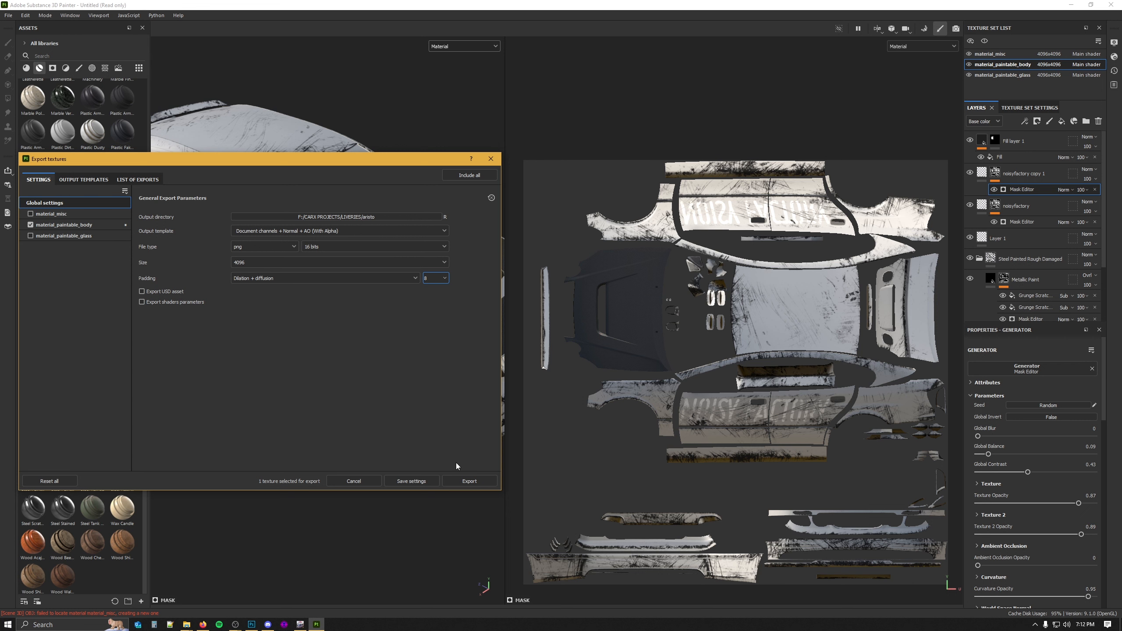
{"action": "left_click", "coordinate": [468, 483]}
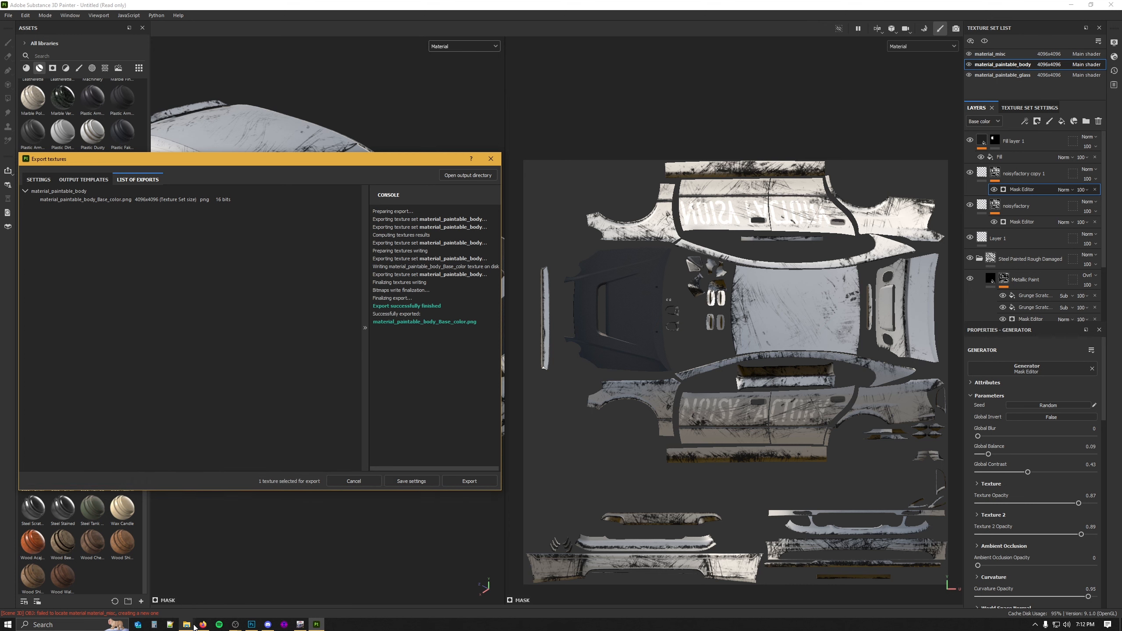
- Switch to File Explorer, view the exported material_paintable_body_Base_color.png up close around the carbon hood and close it
{"action": "mouse_move", "coordinate": [194, 624]}
{"action": "left_click", "coordinate": [212, 578]}
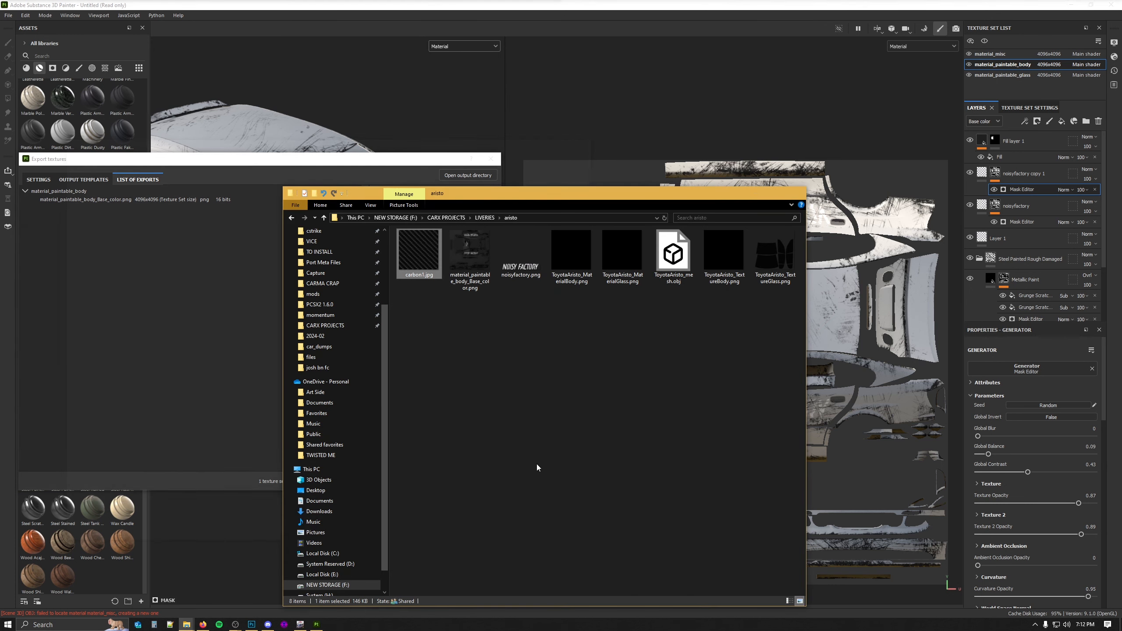
{"action": "left_click_drag", "start_coordinate": [528, 201], "coordinate": [597, 156]}
{"action": "double_click", "coordinate": [534, 204]}
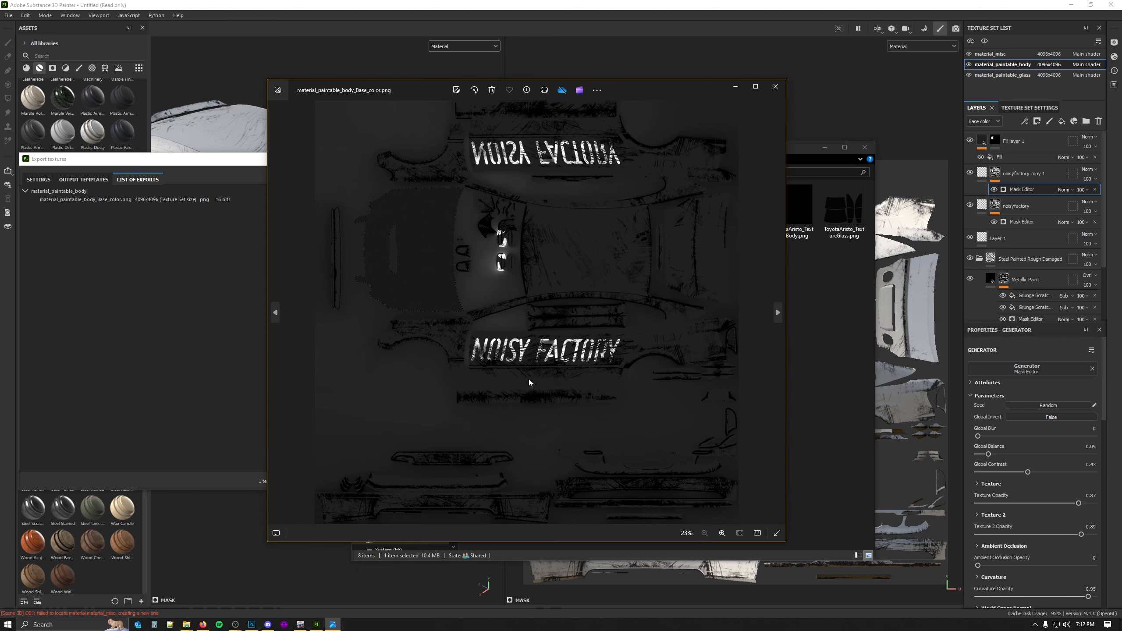
{"action": "scroll", "coordinate": [410, 197], "scroll_direction": "up", "scroll_amount": 5}
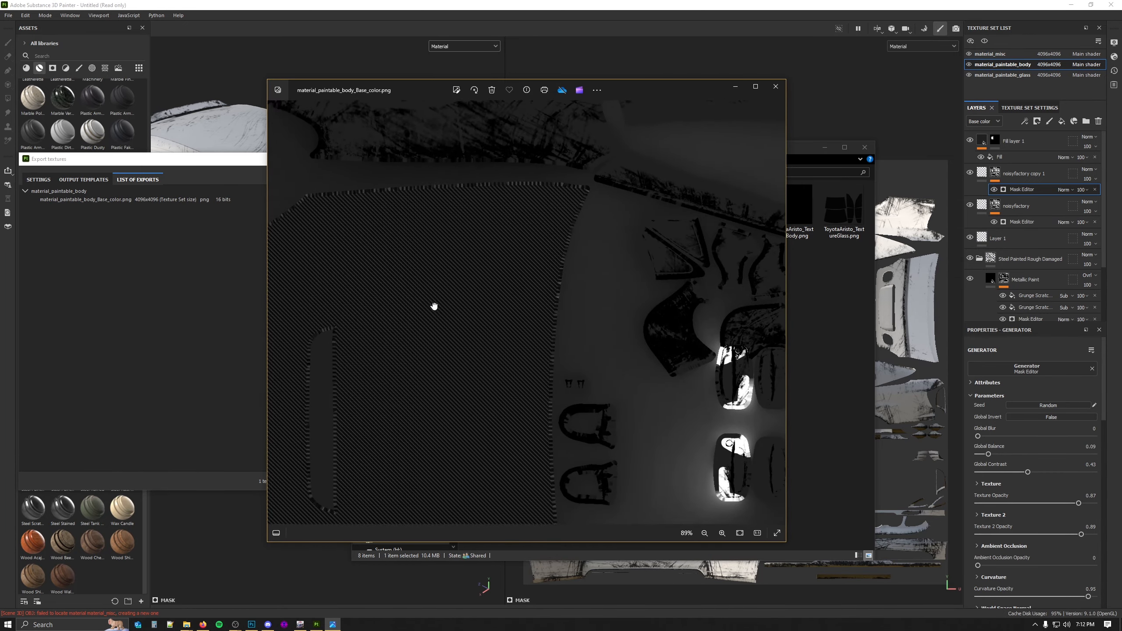
{"action": "left_click_drag", "start_coordinate": [434, 306], "coordinate": [456, 254]}
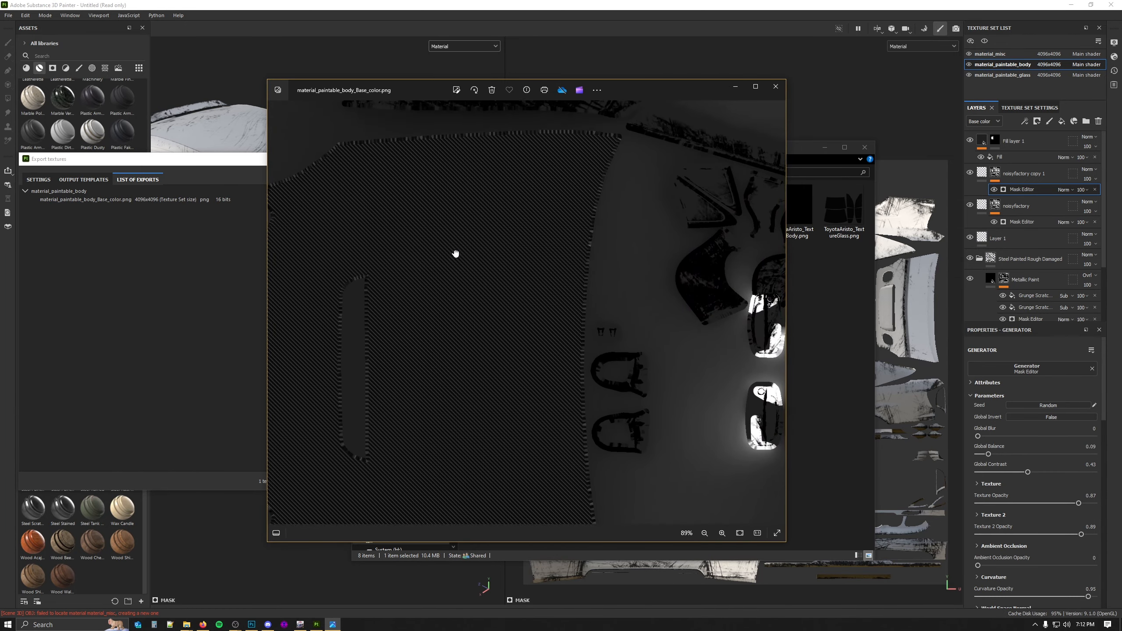
{"action": "left_click", "coordinate": [775, 86]}
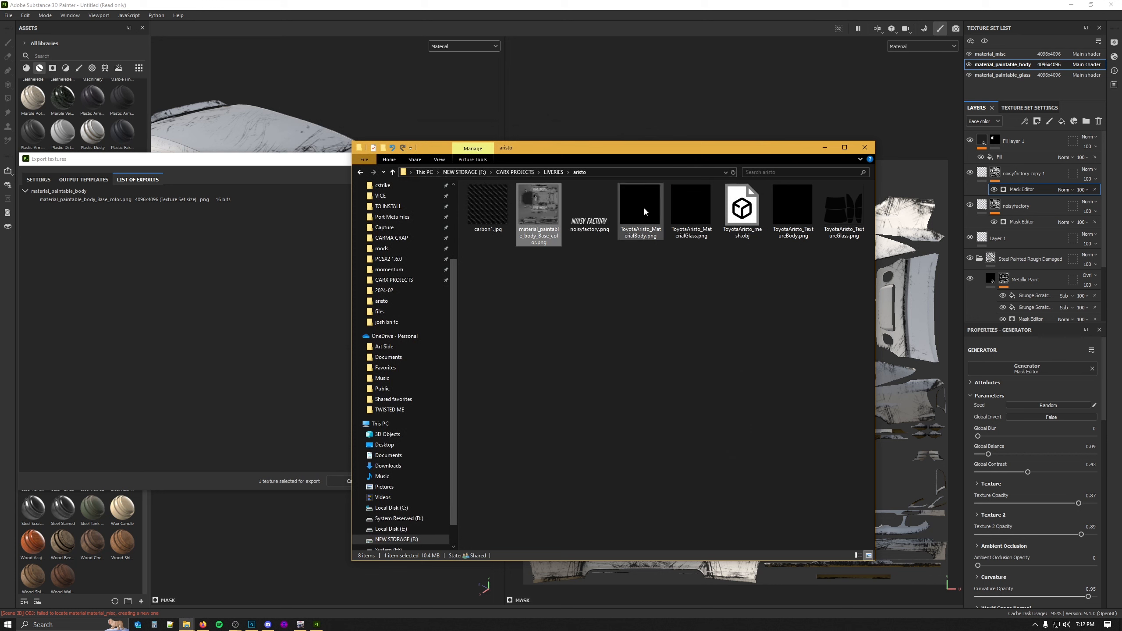
- Select the exported base color PNG together with ToyotaAristo_MaterialBody.png, ToyotaAristo_MaterialGlass.png and ToyotaAristo_TextureGlass.png in the aristo folder
{"action": "left_click", "coordinate": [643, 206], "text": "ctrl"}
{"action": "left_click", "coordinate": [697, 207], "text": "ctrl"}
{"action": "left_click", "coordinate": [803, 200], "text": "ctrl"}
{"action": "left_click", "coordinate": [841, 201], "text": "ctrl"}
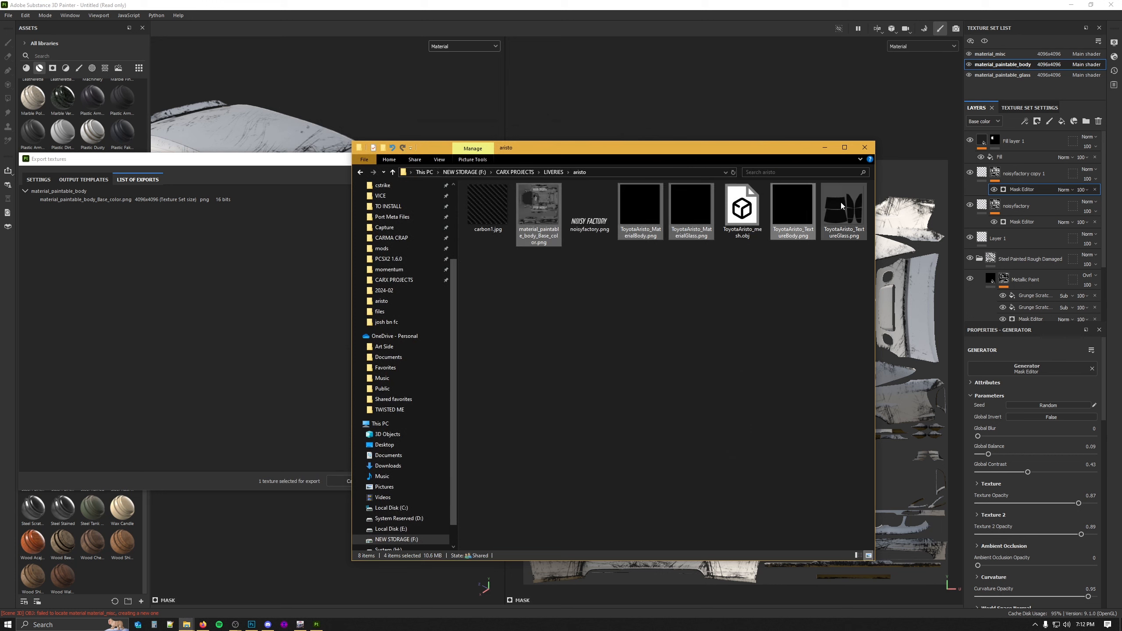
{"action": "left_click", "coordinate": [804, 204], "text": "ctrl"}
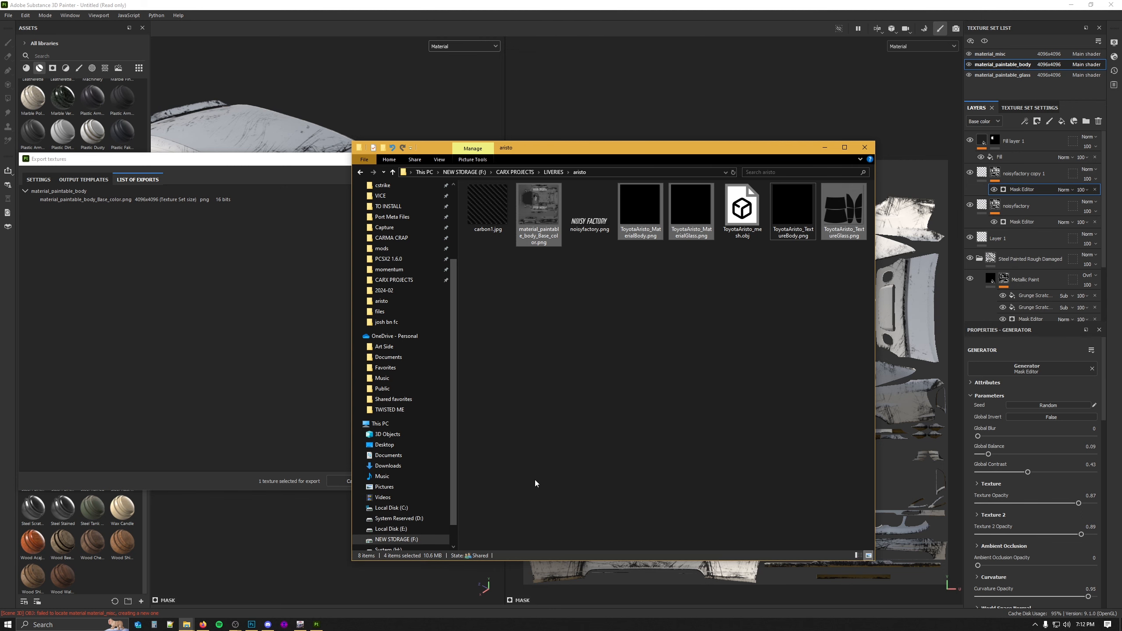
- Copy the four selected PNG files into KN_Base's visuals\livery_template_build folder, overwriting all existing files
{"action": "left_click", "coordinate": [186, 624]}
{"action": "left_click", "coordinate": [160, 584]}
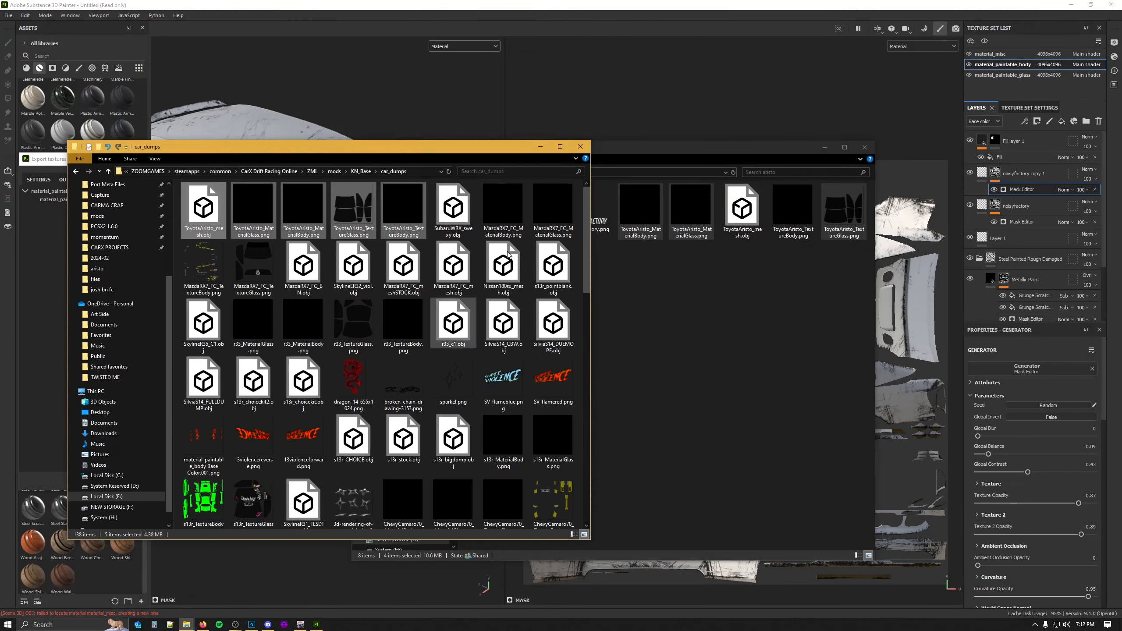
{"action": "left_click_drag", "start_coordinate": [371, 142], "coordinate": [439, 129]}
{"action": "left_click", "coordinate": [361, 159]}
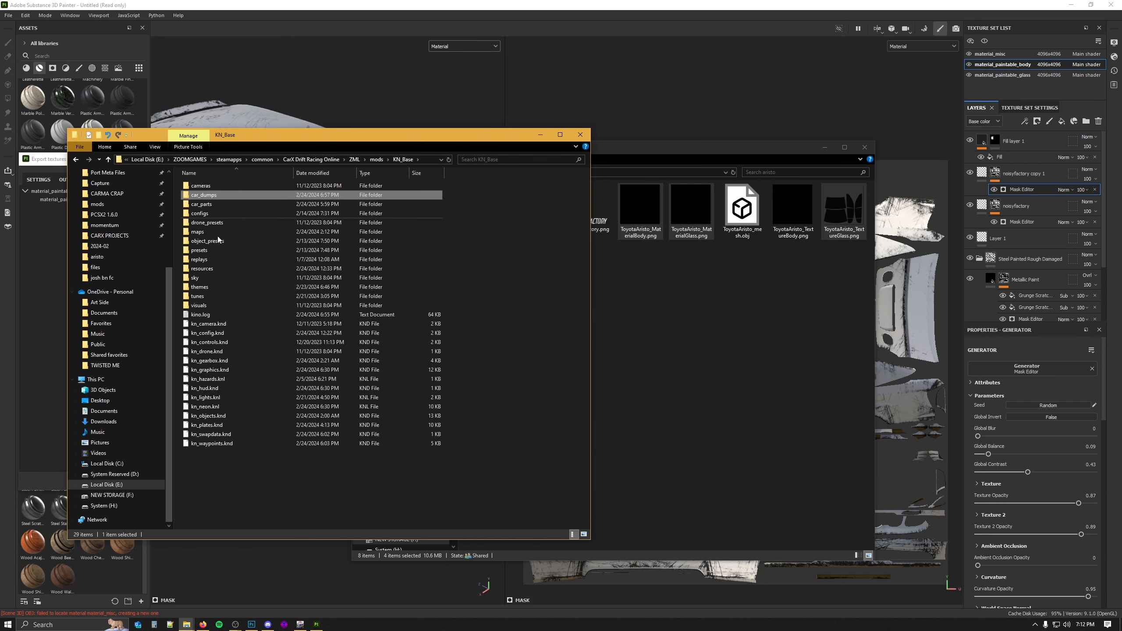
{"action": "double_click", "coordinate": [201, 305]}
{"action": "double_click", "coordinate": [221, 204]}
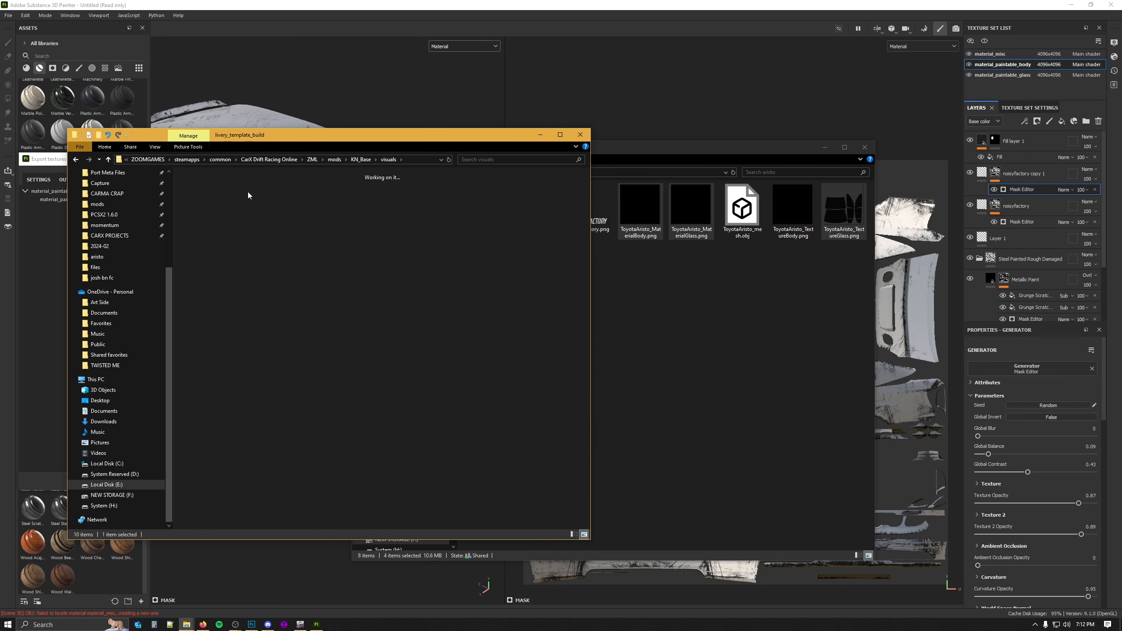
{"action": "left_click_drag", "start_coordinate": [289, 132], "coordinate": [388, 123]}
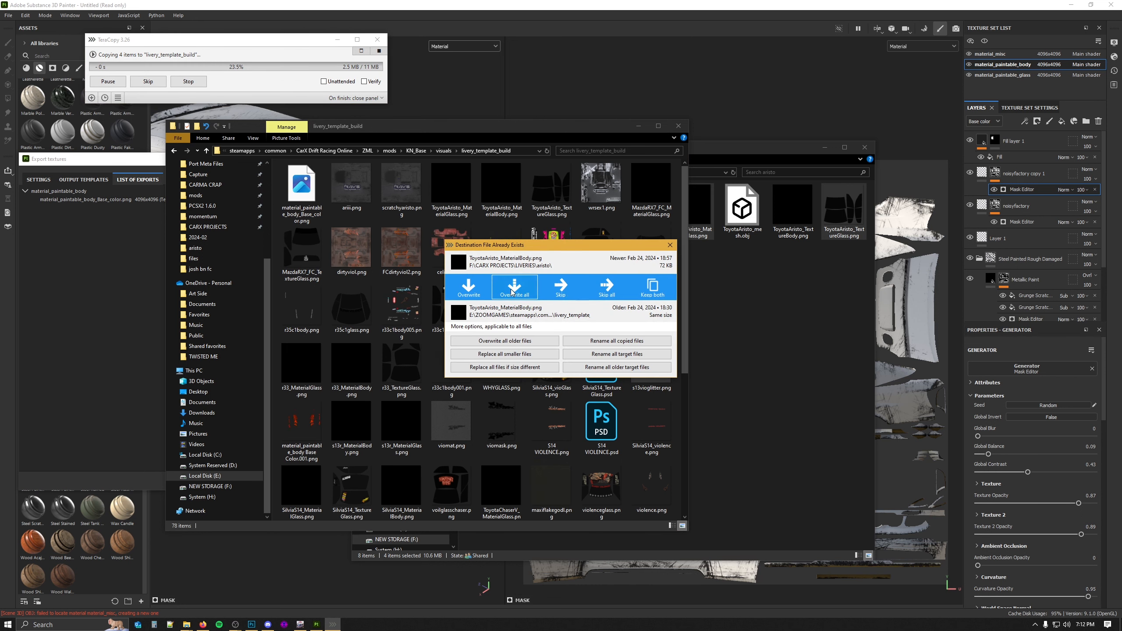
{"action": "left_click", "coordinate": [513, 288]}
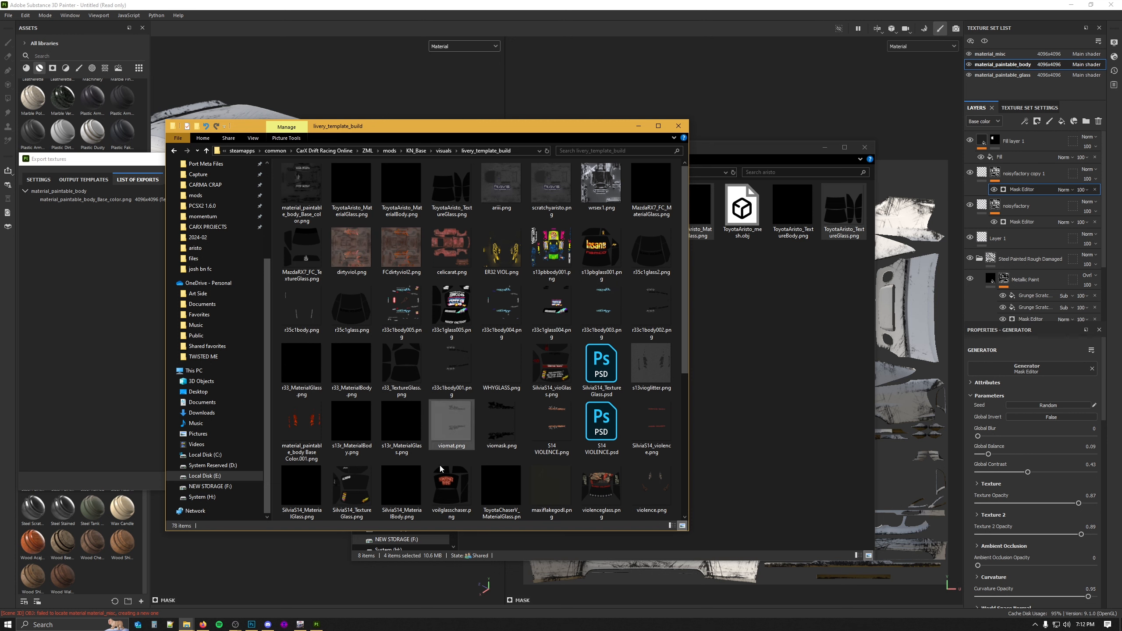
{"action": "left_click", "coordinate": [474, 9]}
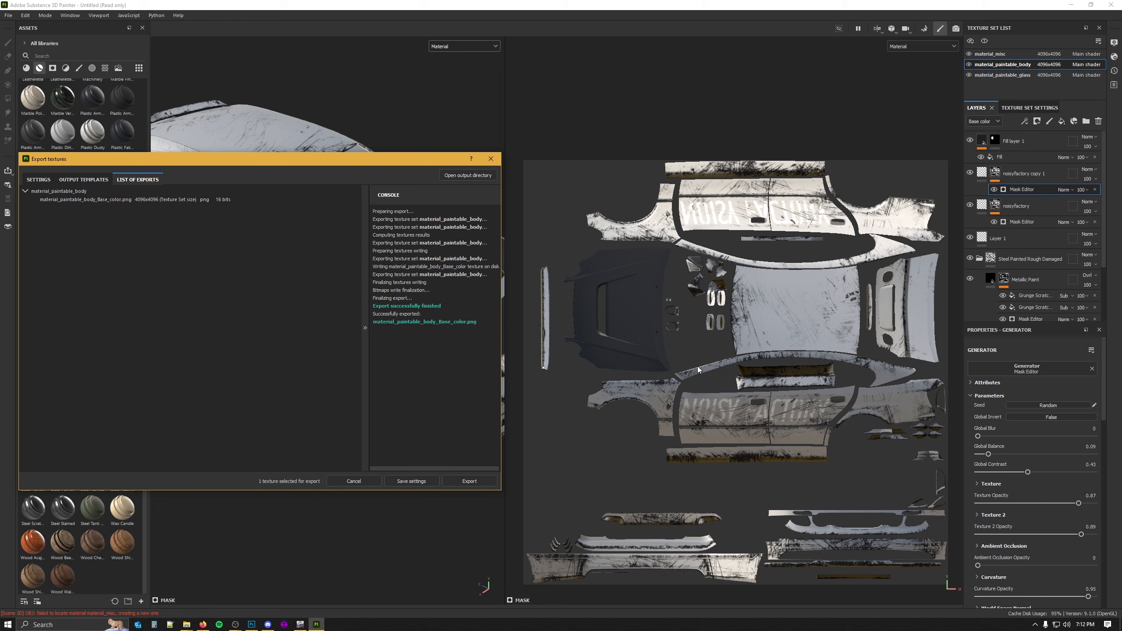
- Switch to Photoshop, fill Layer 1 of the blank document with black and set its opacity to 1%
{"action": "left_click", "coordinate": [251, 624]}
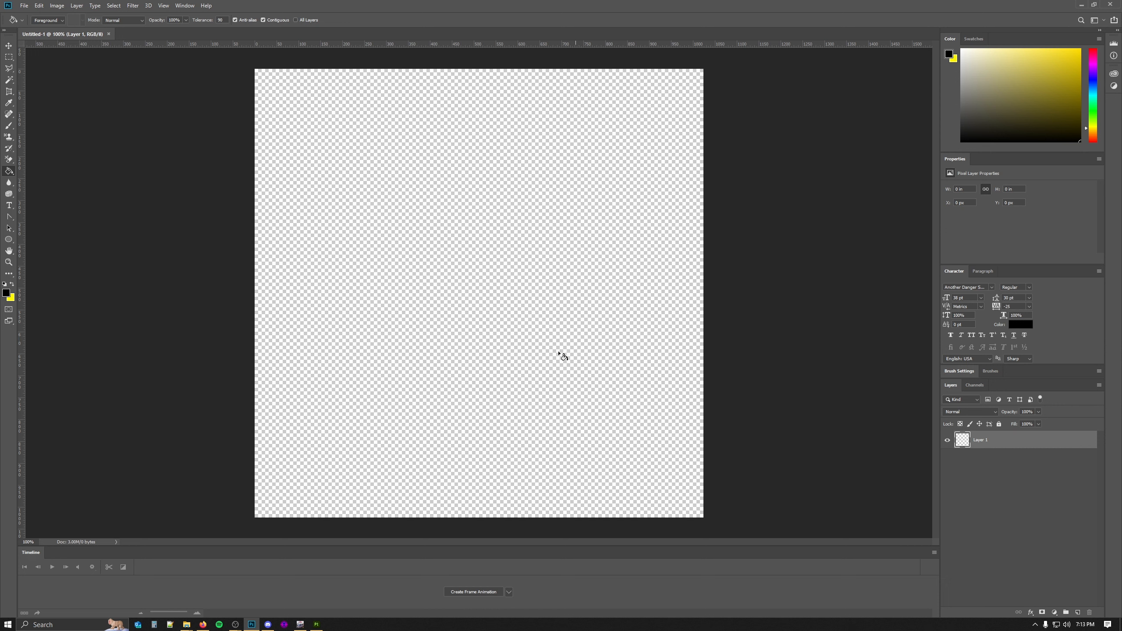
{"action": "left_click", "coordinate": [498, 269]}
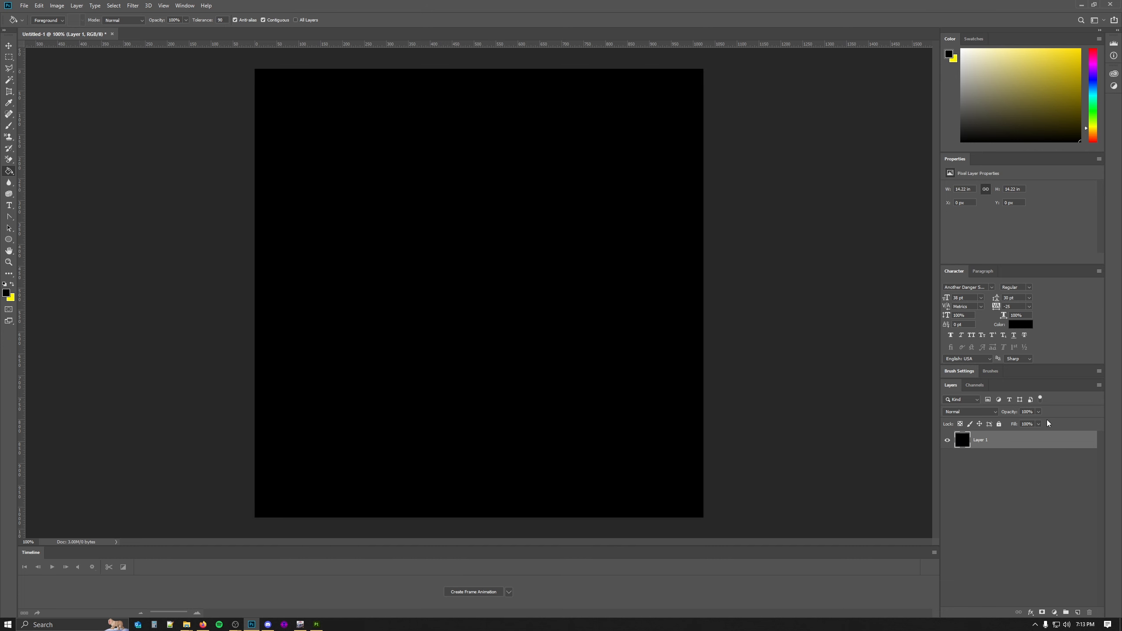
{"action": "left_click", "coordinate": [1039, 412]}
{"action": "left_click_drag", "start_coordinate": [1040, 424], "coordinate": [1001, 423]}
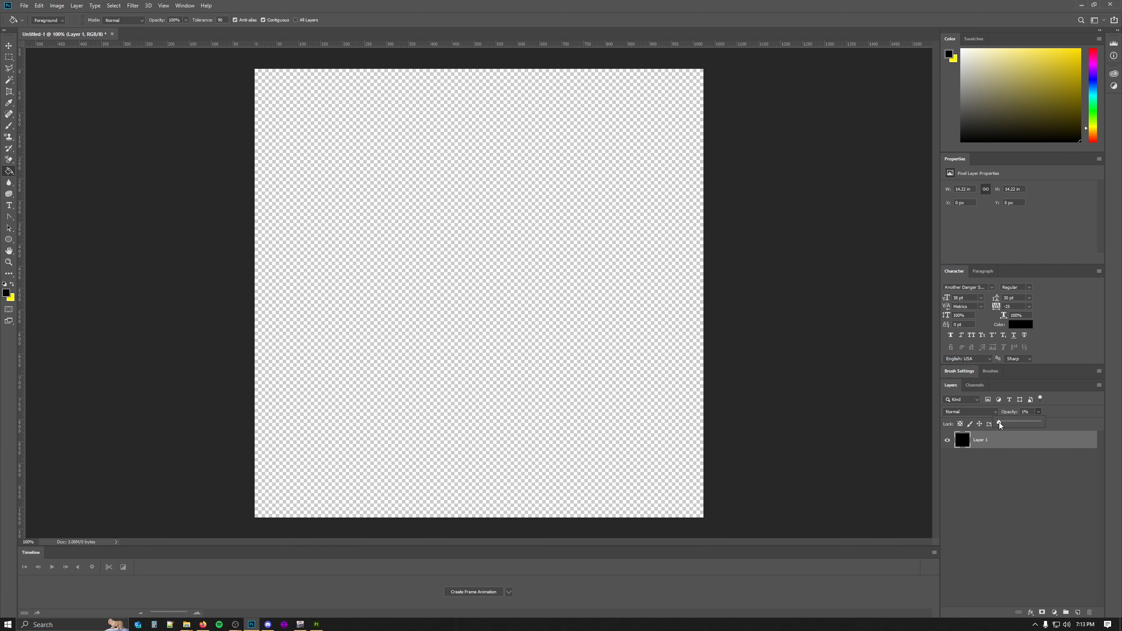
- Quick-export the image as a PNG named glossmat into KN_Base's visuals\livery_template_build folder
{"action": "left_click", "coordinate": [23, 5]}
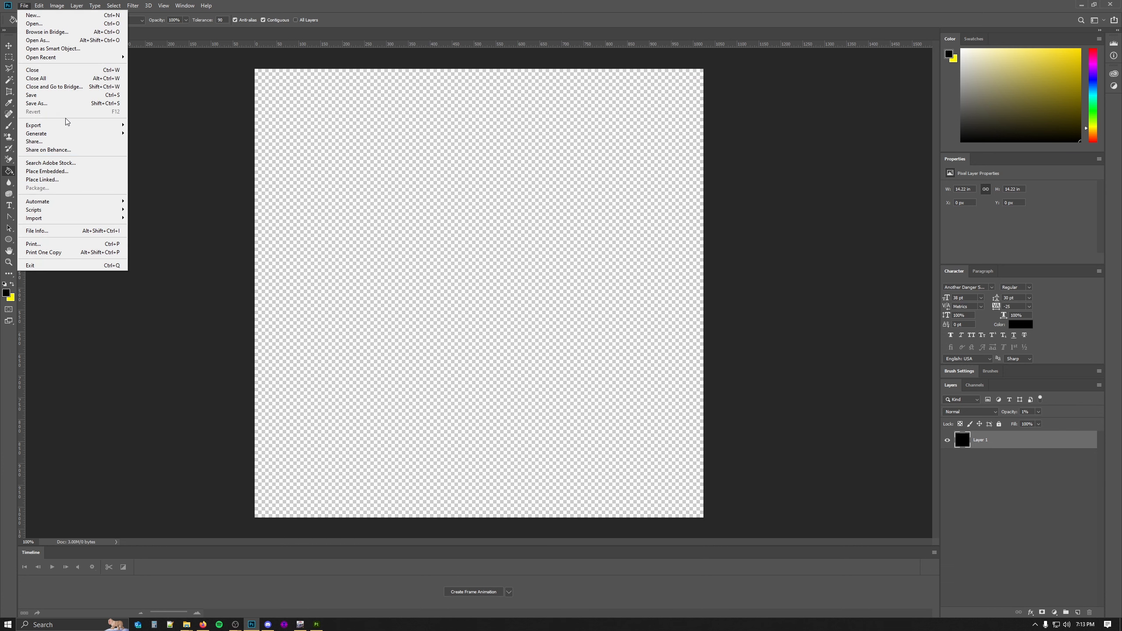
{"action": "mouse_move", "coordinate": [66, 122]}
{"action": "left_click", "coordinate": [203, 126]}
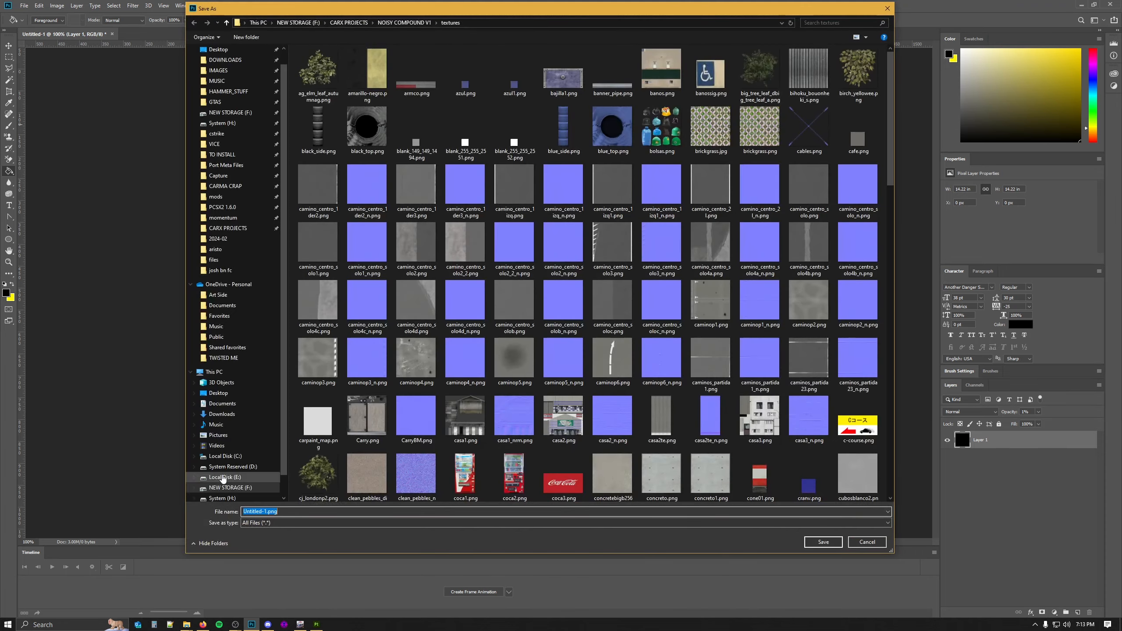
{"action": "left_click", "coordinate": [217, 196]}
{"action": "double_click", "coordinate": [317, 81]}
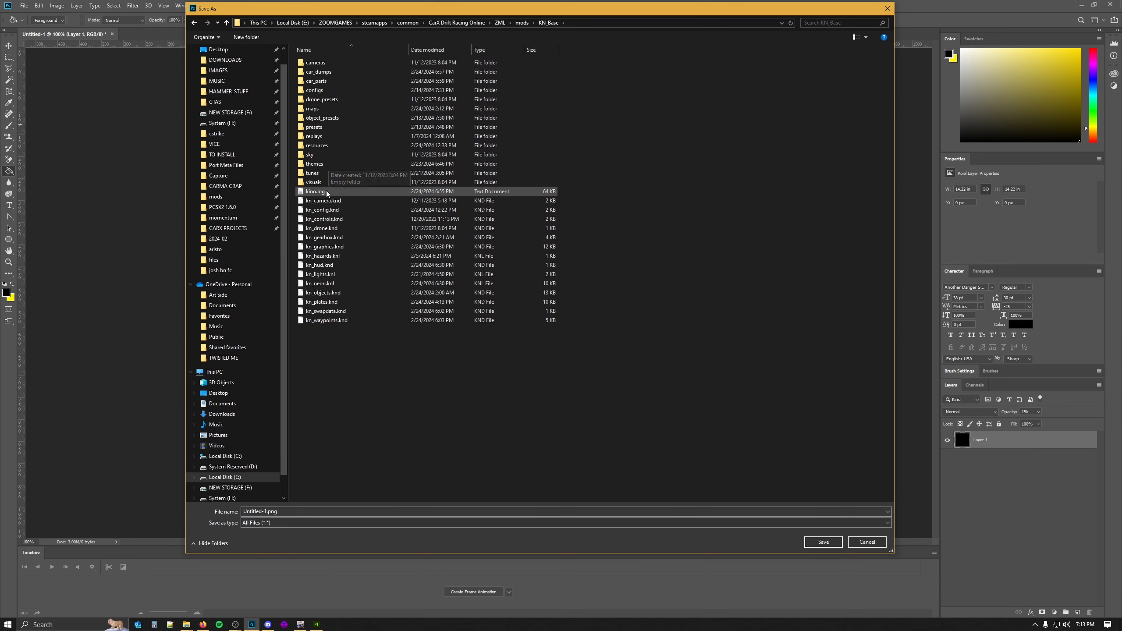
{"action": "double_click", "coordinate": [314, 182]}
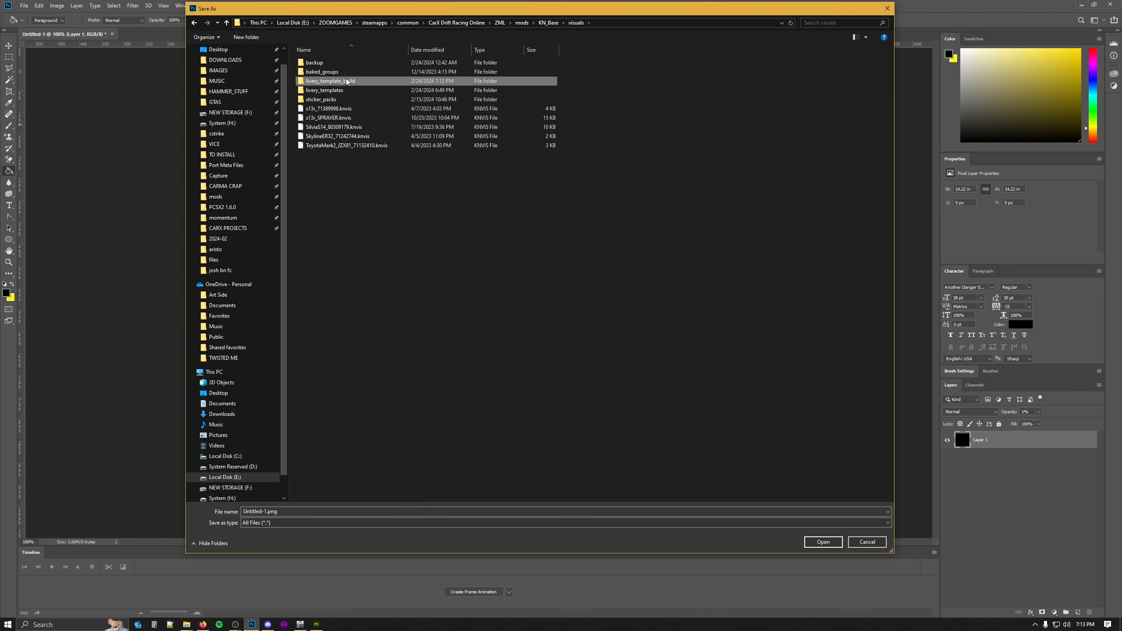
{"action": "double_click", "coordinate": [322, 81]}
{"action": "double_click", "coordinate": [310, 512]}
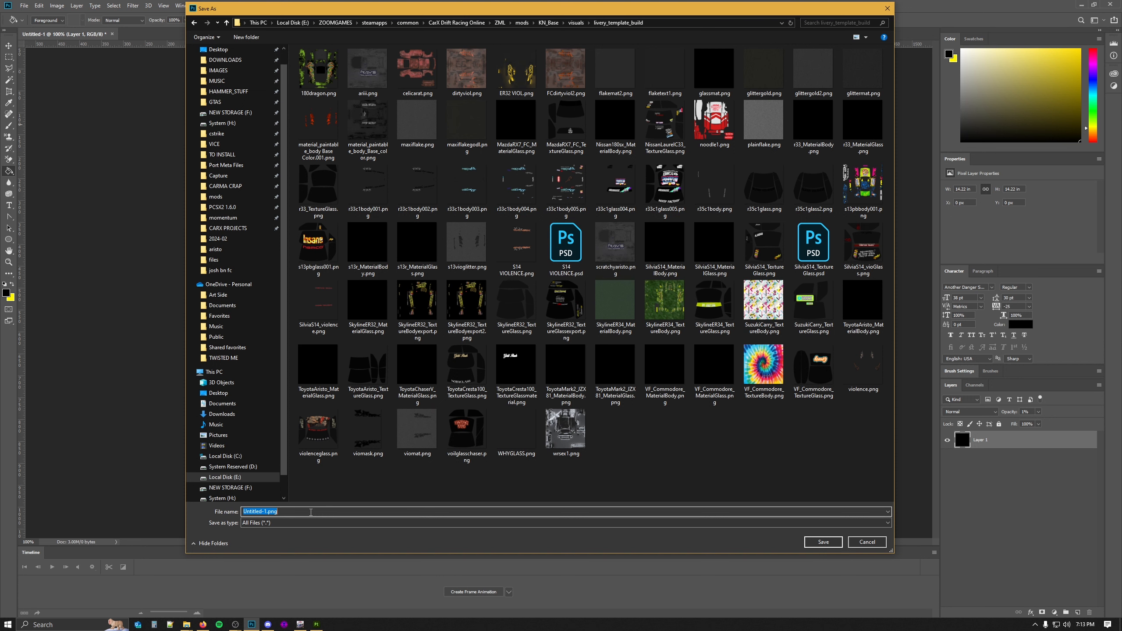
{"action": "type", "text": "glossmat"}
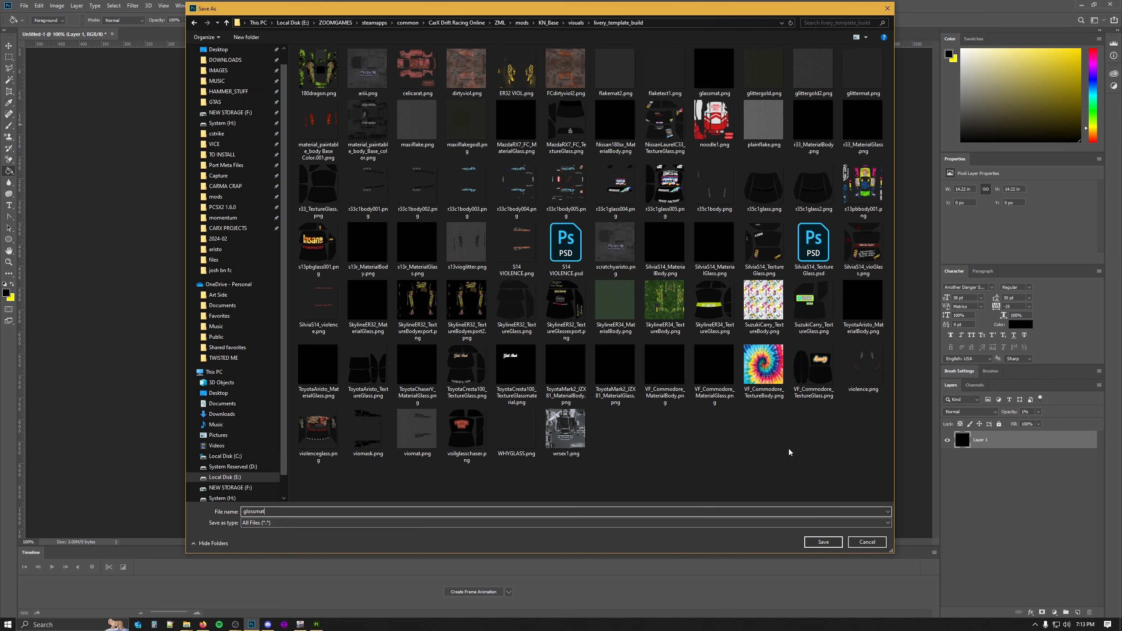
{"action": "left_click", "coordinate": [830, 546]}
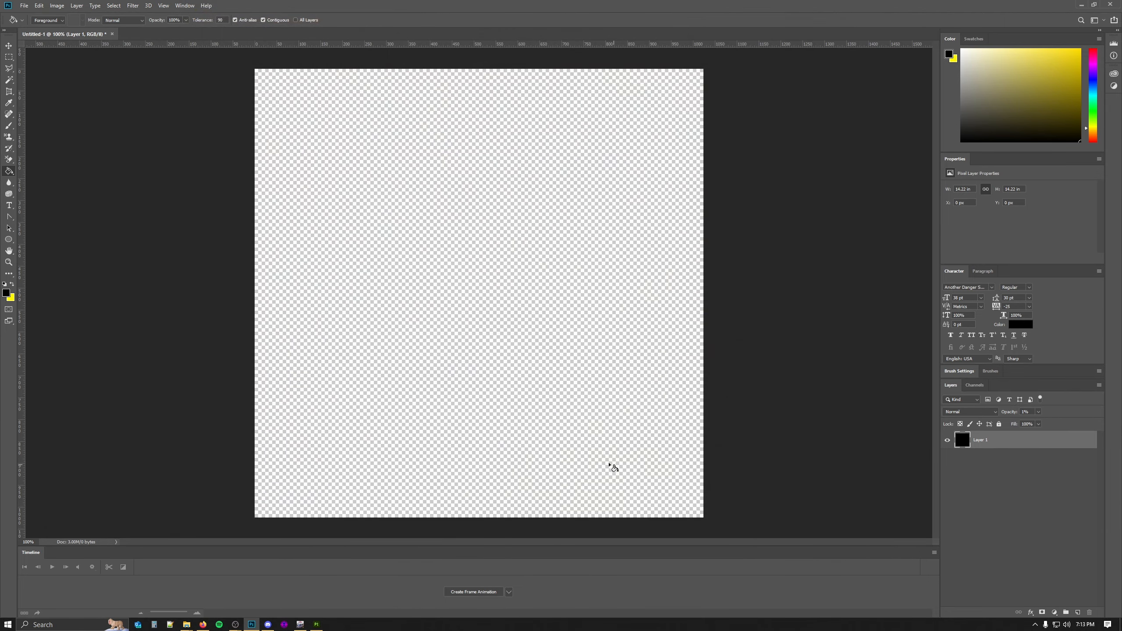
- Switch to CarX Drift Racing Online and set the livery template constructor's body texture to material_paintable_body_Base_color.png
{"action": "left_click", "coordinate": [304, 626]}
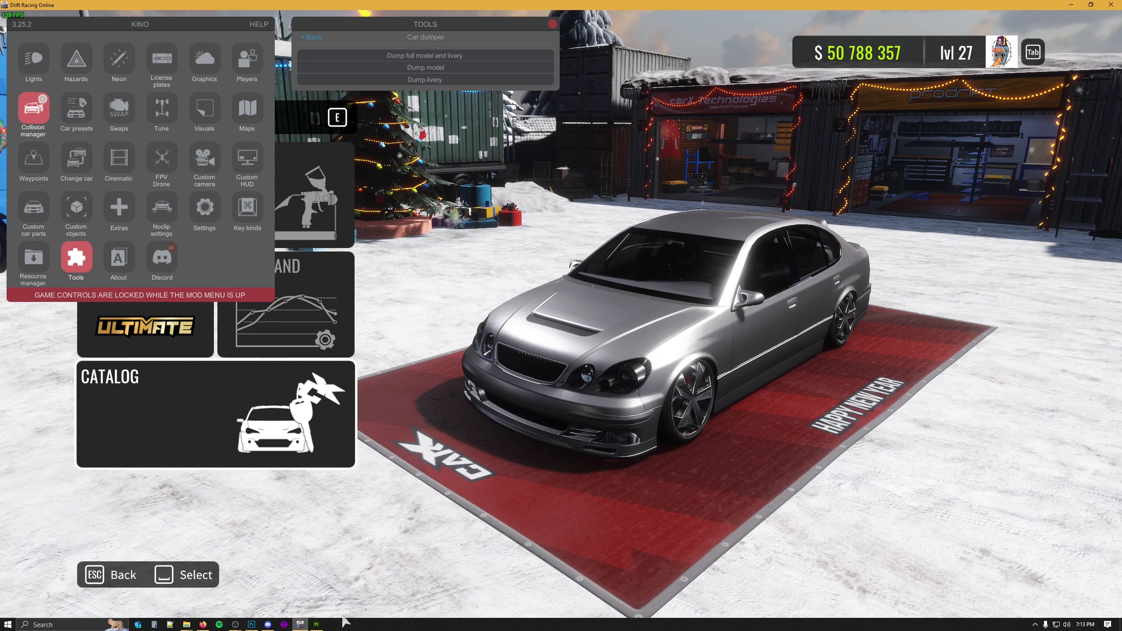
{"action": "left_click", "coordinate": [205, 108]}
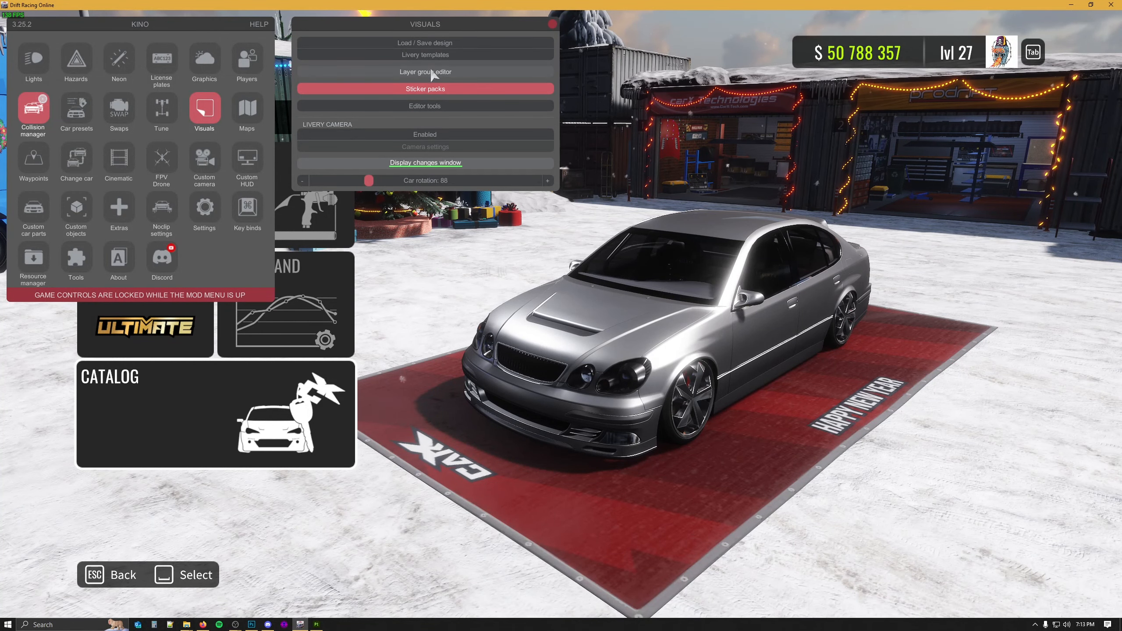
{"action": "left_click", "coordinate": [431, 55]}
{"action": "left_click", "coordinate": [436, 102]}
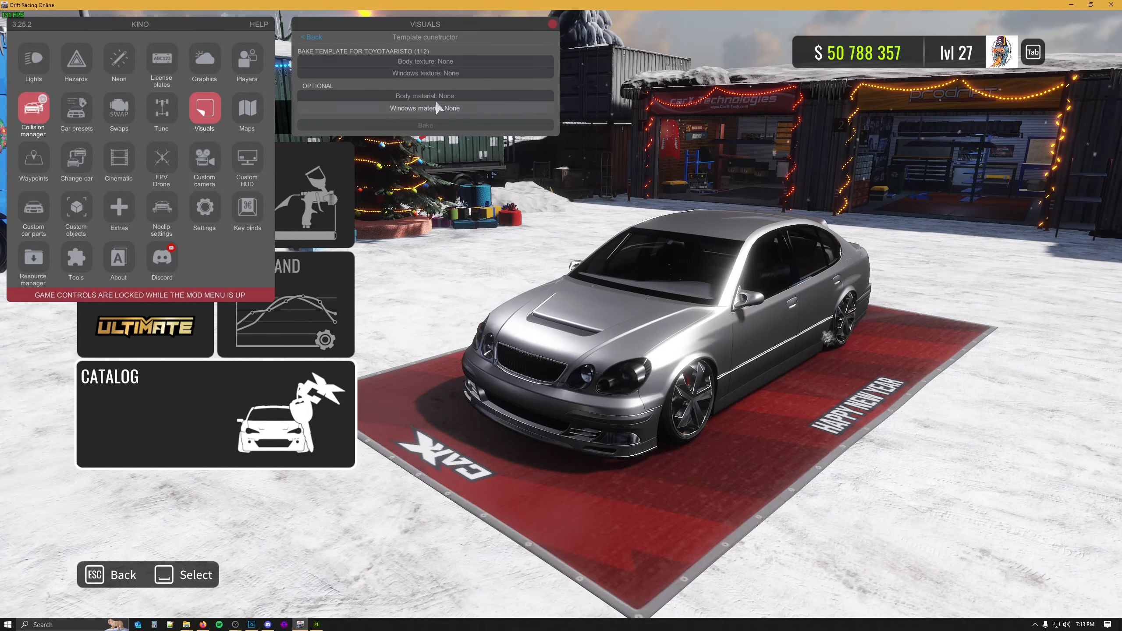
{"action": "left_click", "coordinate": [439, 59]}
{"action": "scroll", "coordinate": [442, 155], "scroll_direction": "down", "scroll_amount": 5}
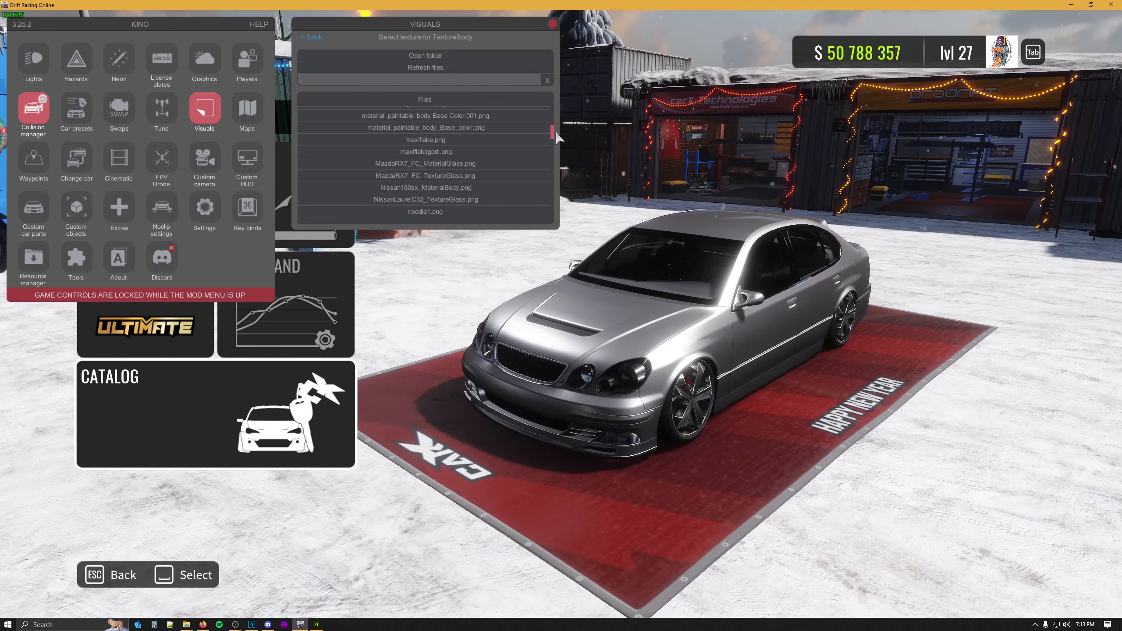
{"action": "left_click", "coordinate": [463, 128]}
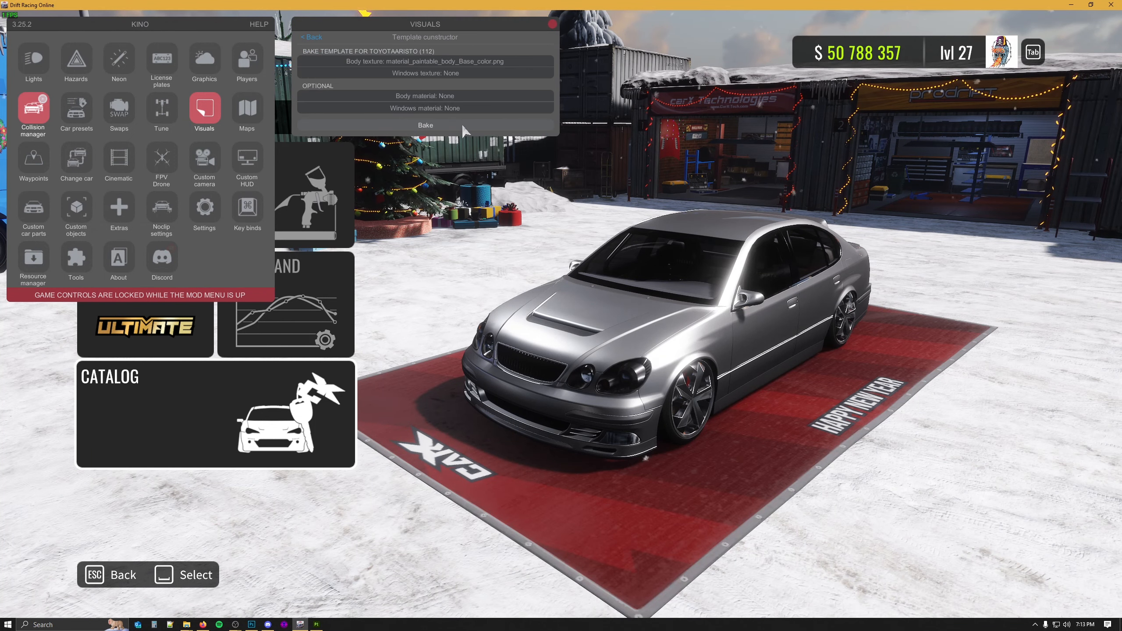
- Check the file names in the aristo folder and set the template's windows texture to ToyotaAristo_TextureGlass.png
{"action": "left_click", "coordinate": [187, 625]}
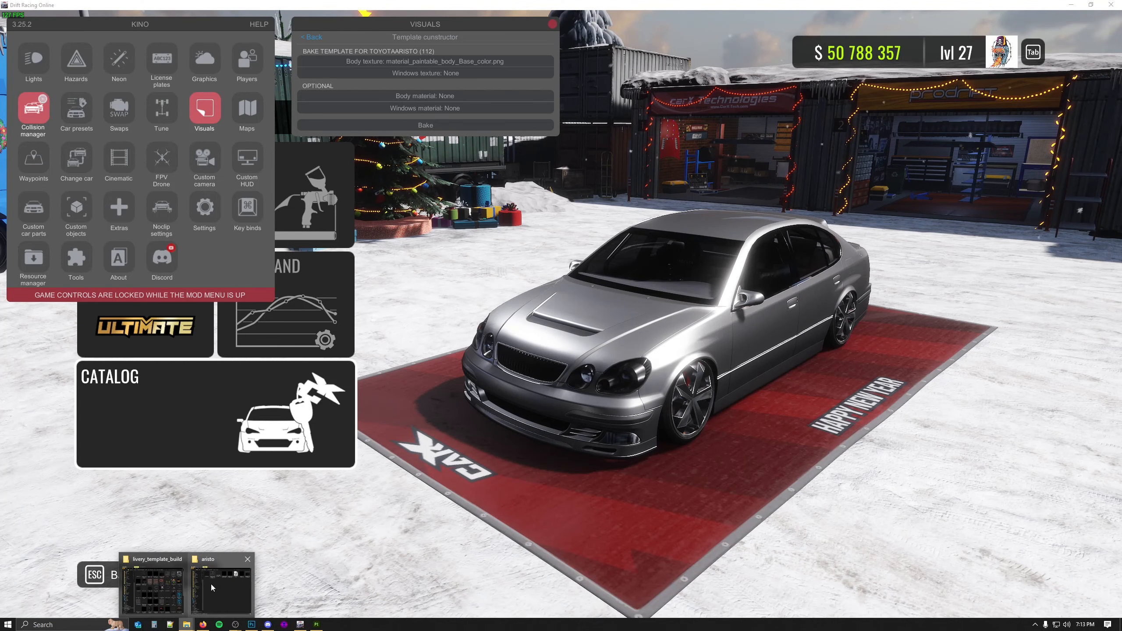
{"action": "left_click", "coordinate": [221, 586]}
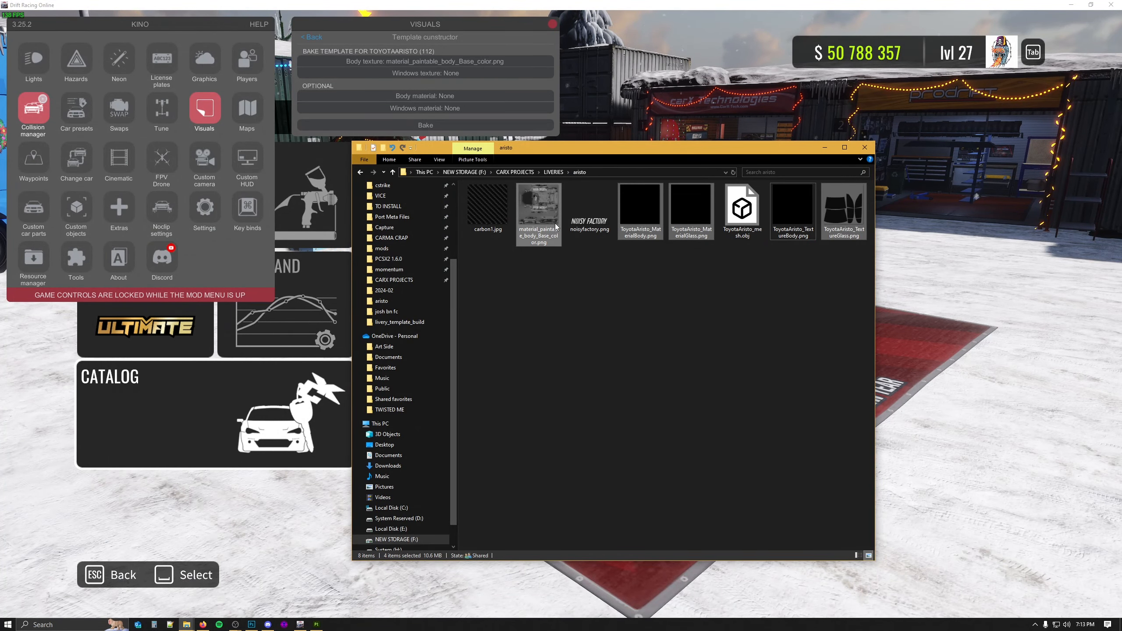
{"action": "left_click", "coordinate": [444, 74]}
{"action": "left_click", "coordinate": [444, 73]}
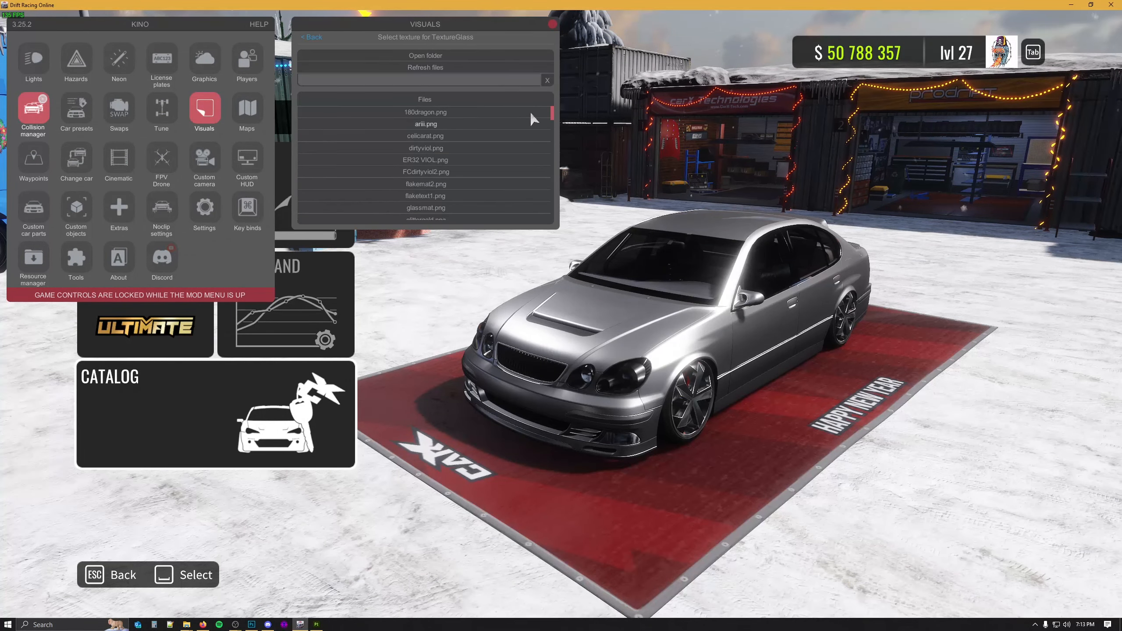
{"action": "left_click_drag", "start_coordinate": [553, 112], "coordinate": [554, 199]}
{"action": "left_click", "coordinate": [446, 172]}
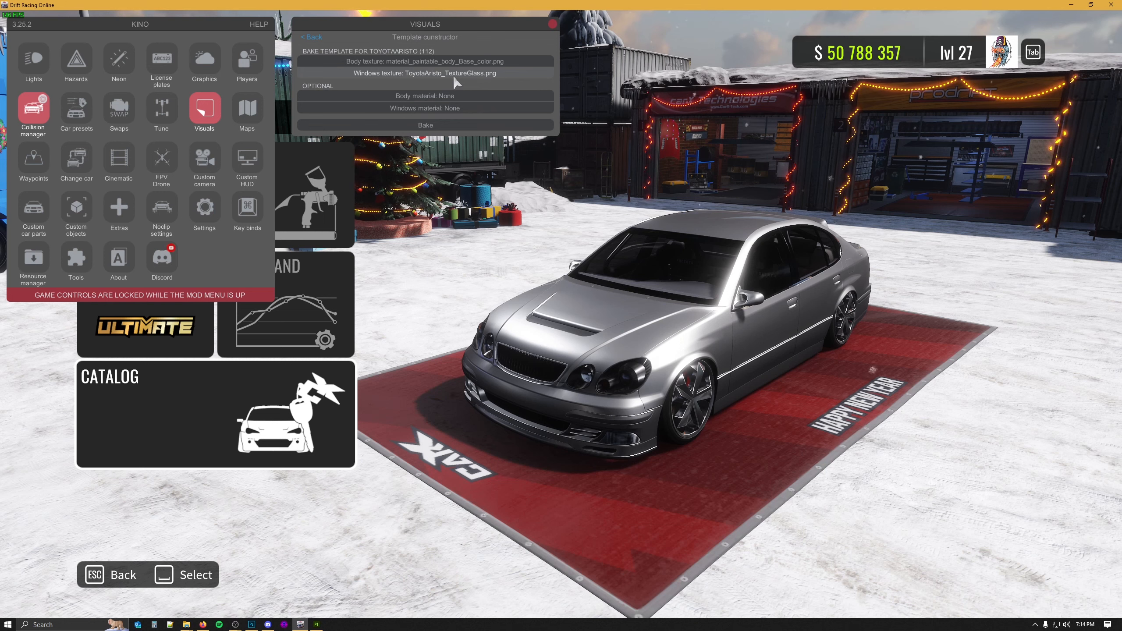
- Set the template's windows material to ToyotaAristo_MaterialGlass.png, leaving the body material as None
{"action": "left_click", "coordinate": [429, 96]}
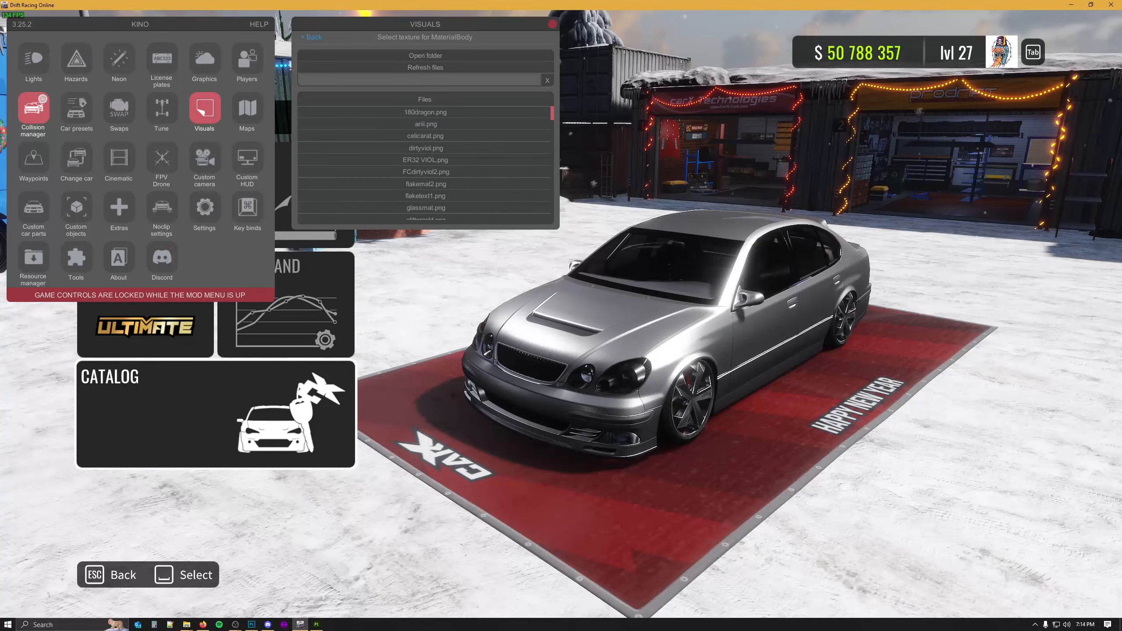
{"action": "left_click", "coordinate": [314, 37]}
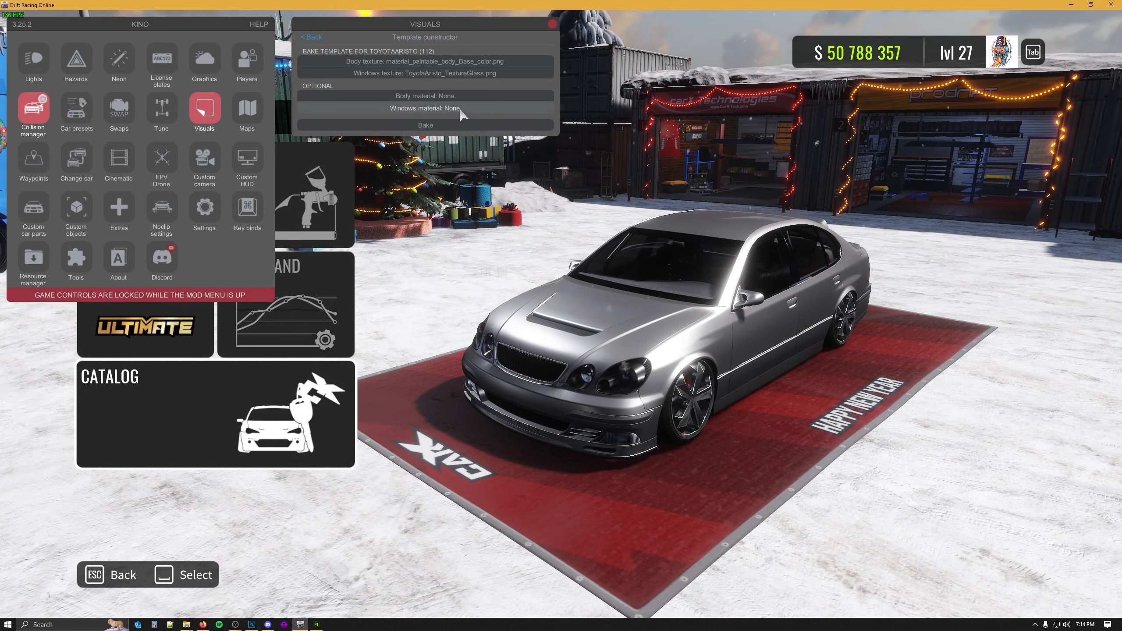
{"action": "left_click", "coordinate": [442, 108]}
{"action": "left_click", "coordinate": [444, 81]}
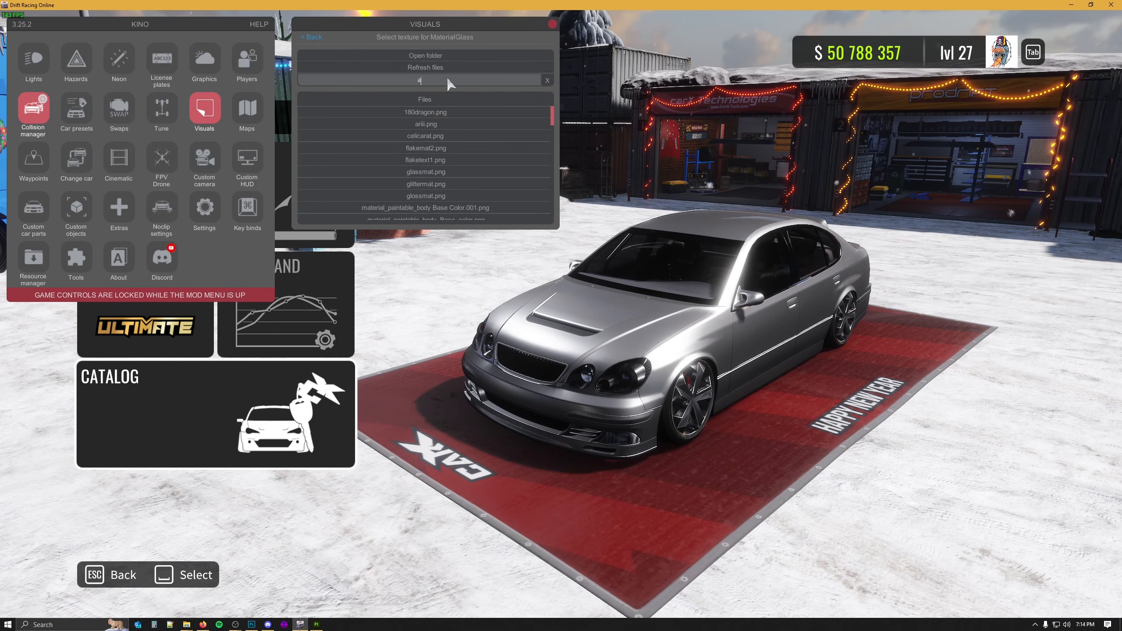
{"action": "type", "text": "aris"}
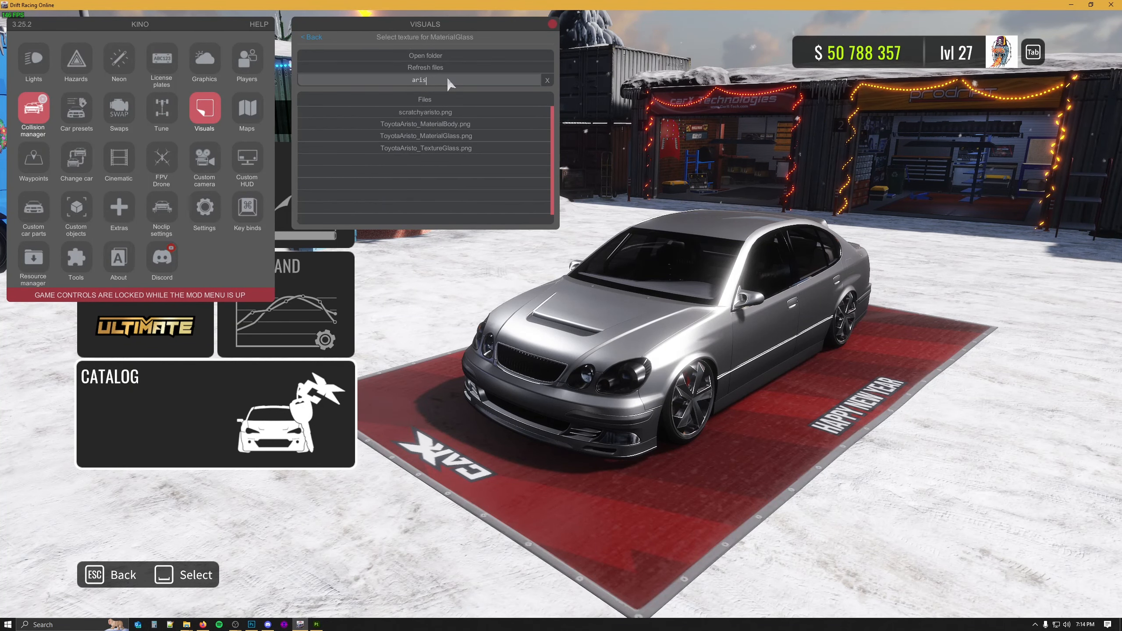
{"action": "left_click", "coordinate": [447, 137]}
- Bake the livery template as ToyotaAristo_nasty and load it onto the car
{"action": "left_click", "coordinate": [426, 125]}
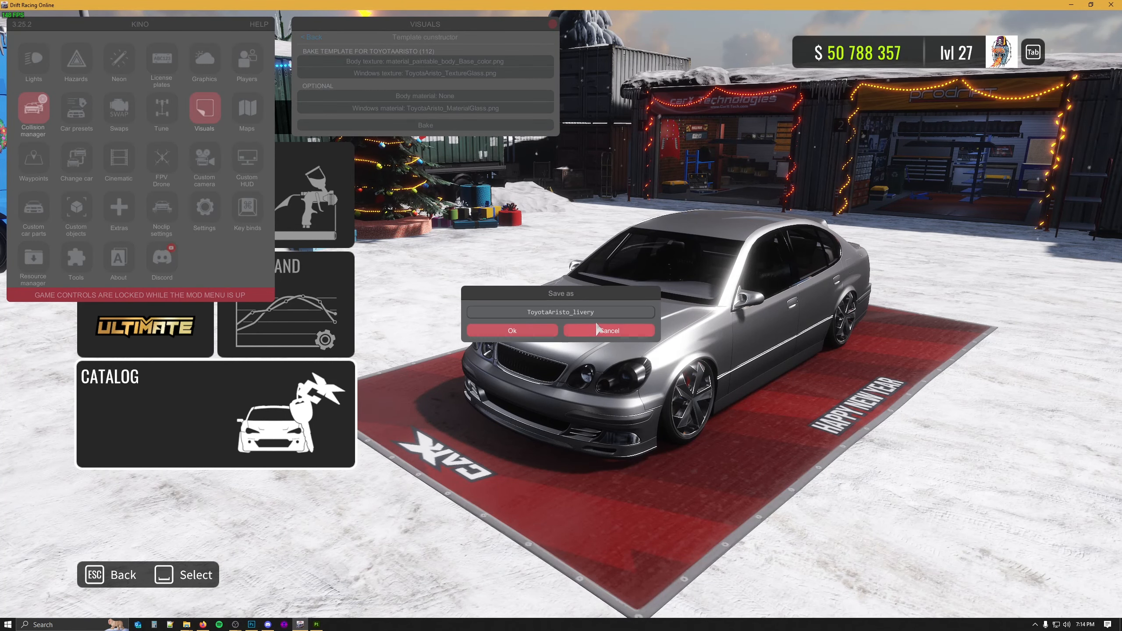
{"action": "double_click", "coordinate": [577, 313]}
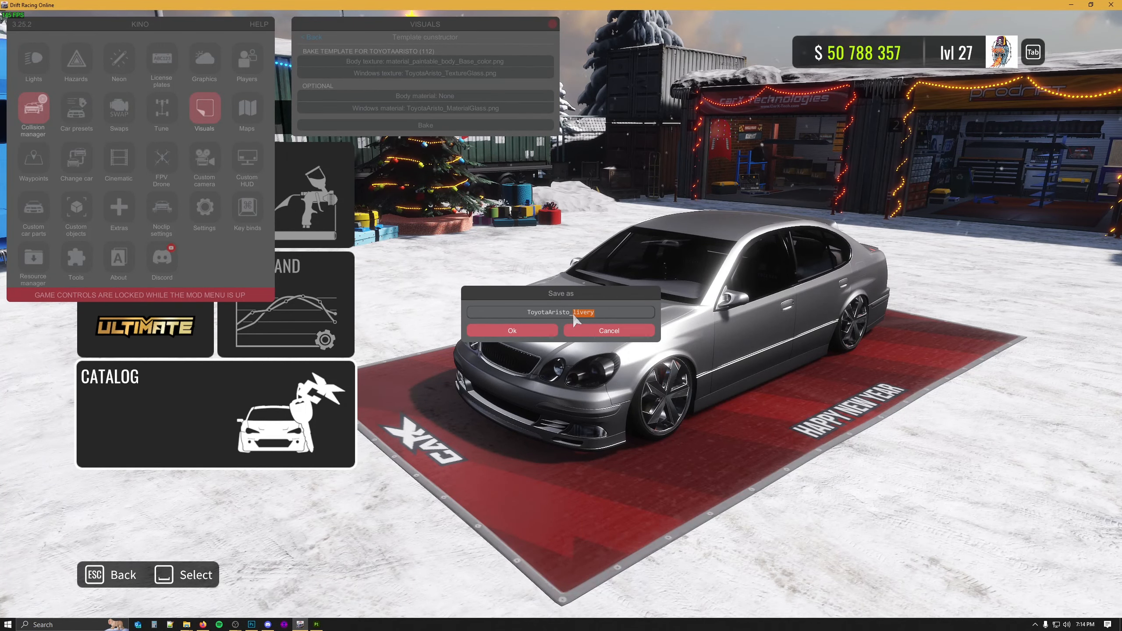
{"action": "type", "text": "nasty"}
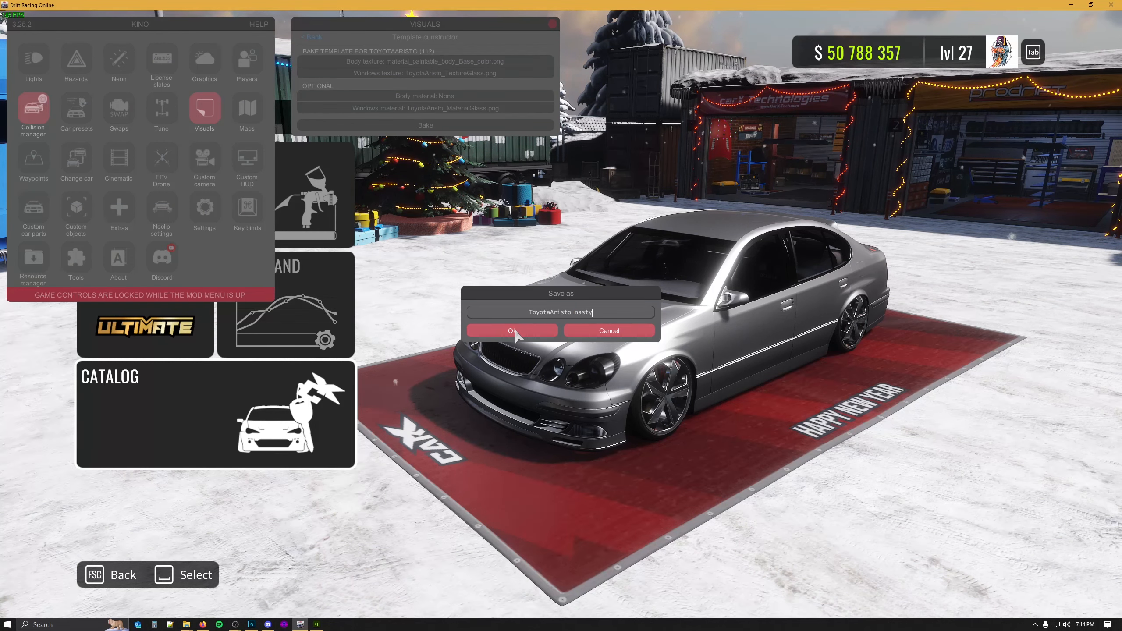
{"action": "left_click", "coordinate": [512, 331]}
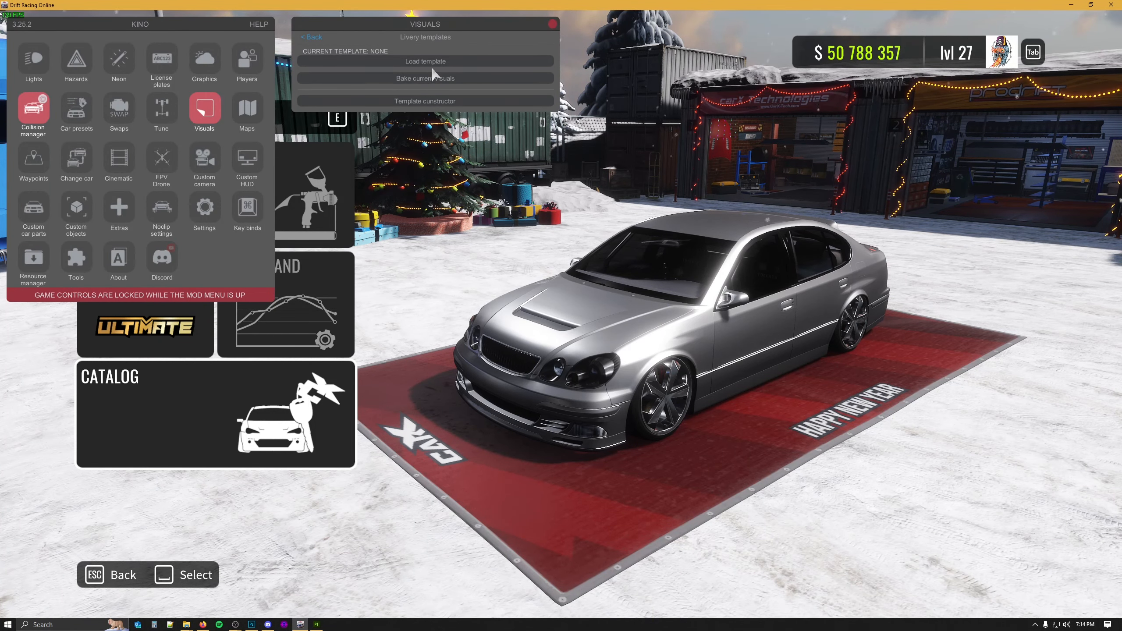
{"action": "left_click", "coordinate": [427, 63]}
{"action": "left_click", "coordinate": [444, 124]}
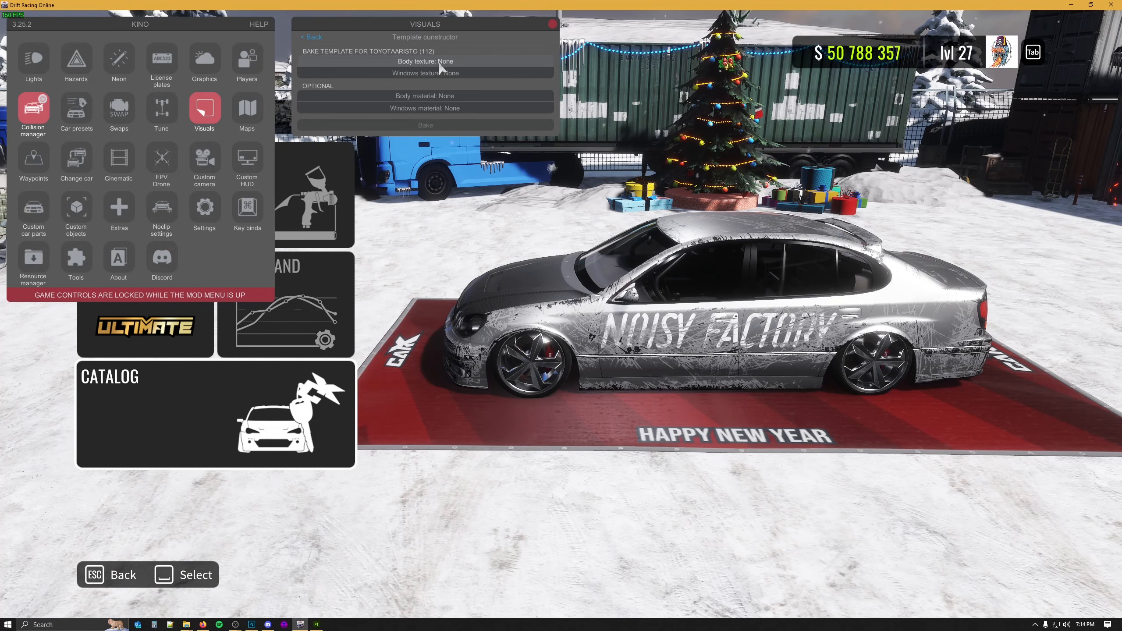
- In a new template, set the body texture to material_paintable_body_Base_color.png and the windows texture to ToyotaAristo_TextureGlass.png
{"action": "left_click", "coordinate": [438, 61]}
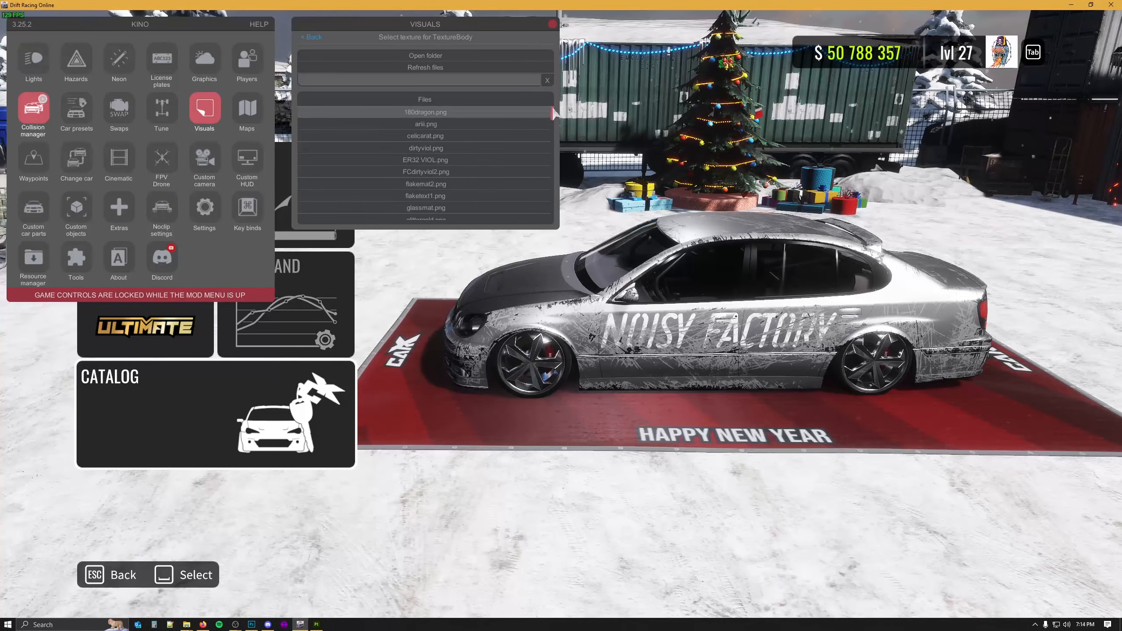
{"action": "mouse_move", "coordinate": [551, 113]}
{"action": "left_mouse_down"}
{"action": "mouse_move", "coordinate": [553, 135]}
{"action": "mouse_move", "coordinate": [553, 123]}
{"action": "left_mouse_up"}
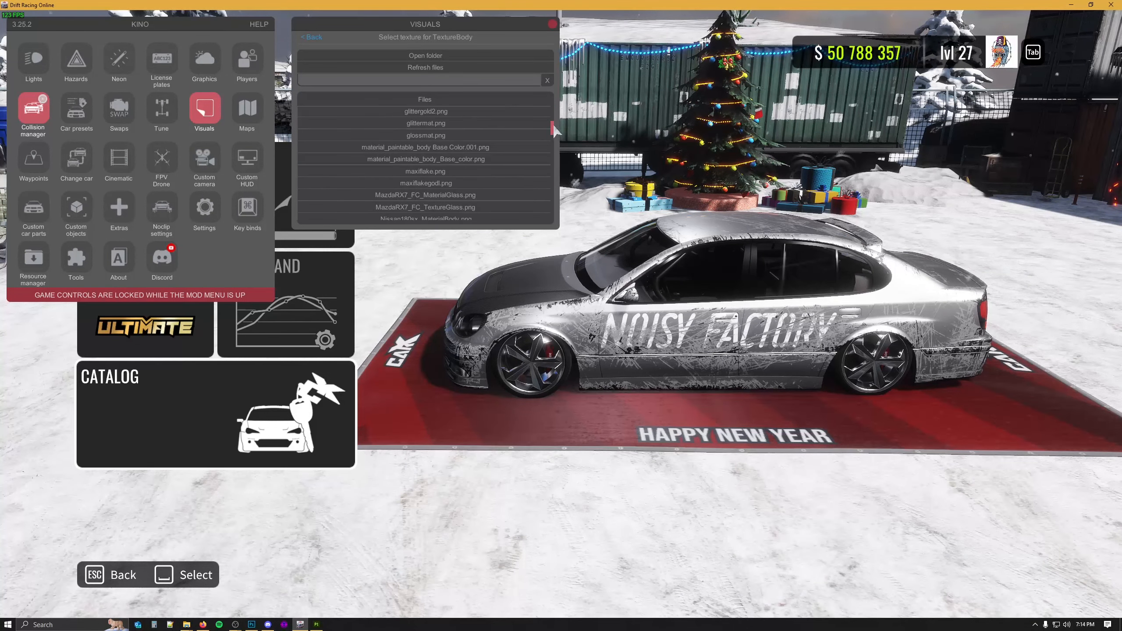
{"action": "left_click", "coordinate": [450, 157]}
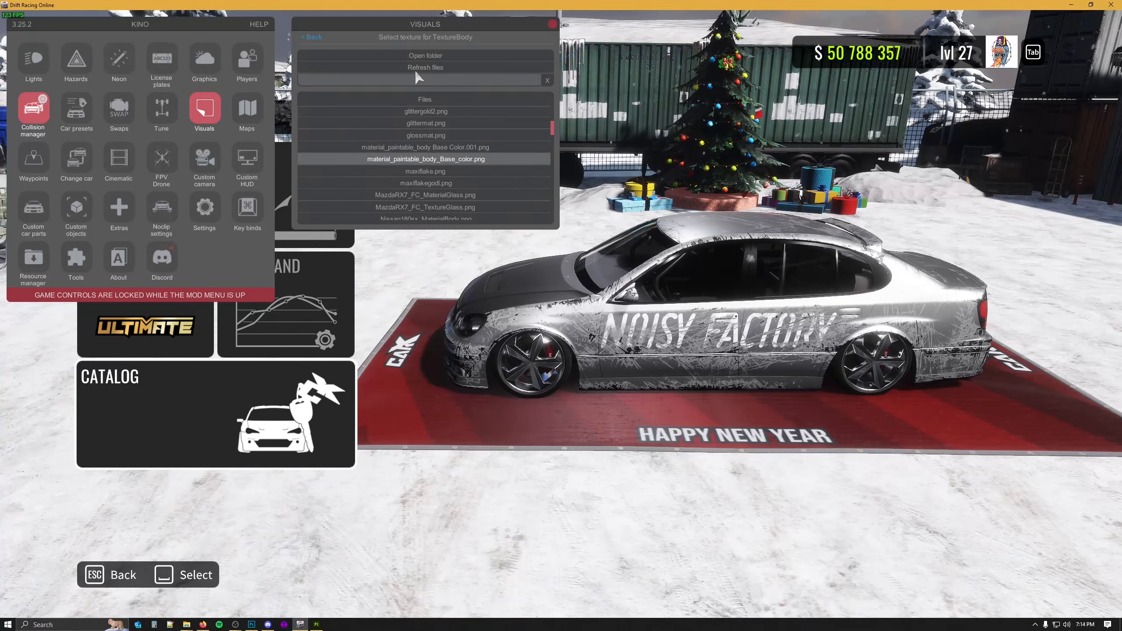
{"action": "left_click", "coordinate": [474, 95]}
{"action": "left_click", "coordinate": [437, 85]}
{"action": "type", "text": "ari"}
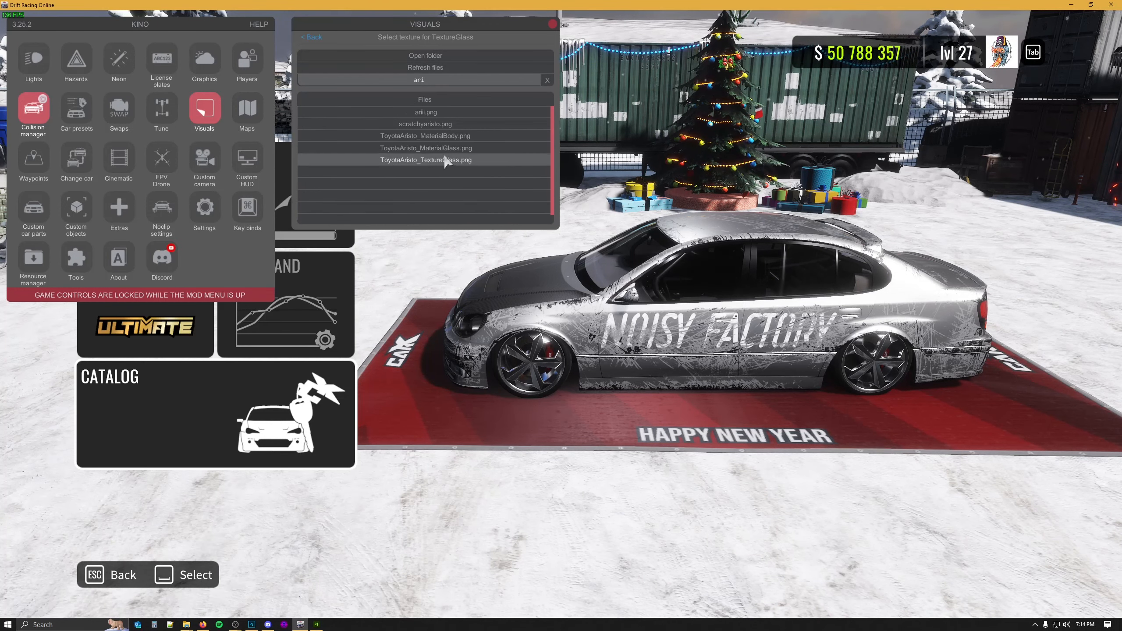
{"action": "left_click", "coordinate": [446, 160]}
- Find the gloss material file and set the template's body material to glossmat.png
{"action": "left_click", "coordinate": [455, 97]}
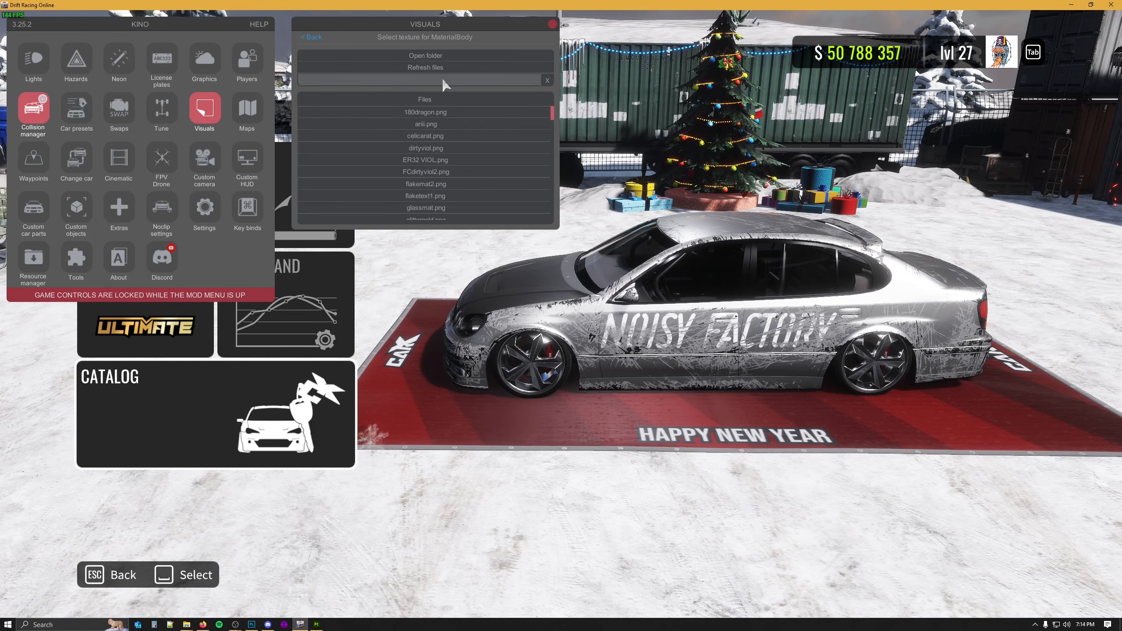
{"action": "left_click", "coordinate": [446, 81]}
{"action": "type", "text": "bodyg"}
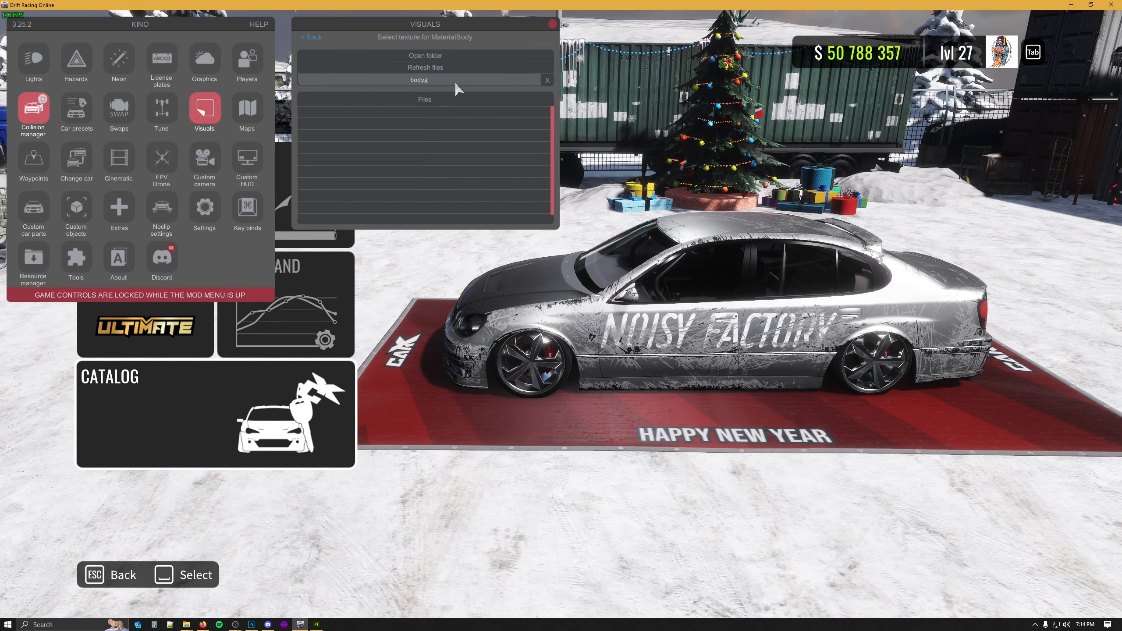
{"action": "key", "text": "BackSpace"}
{"action": "key", "text": "BackSpace"}
{"action": "key", "text": "BackSpace"}
{"action": "key", "text": "BackSpace"}
{"action": "key", "text": "BackSpace"}
{"action": "type", "text": "glo"}
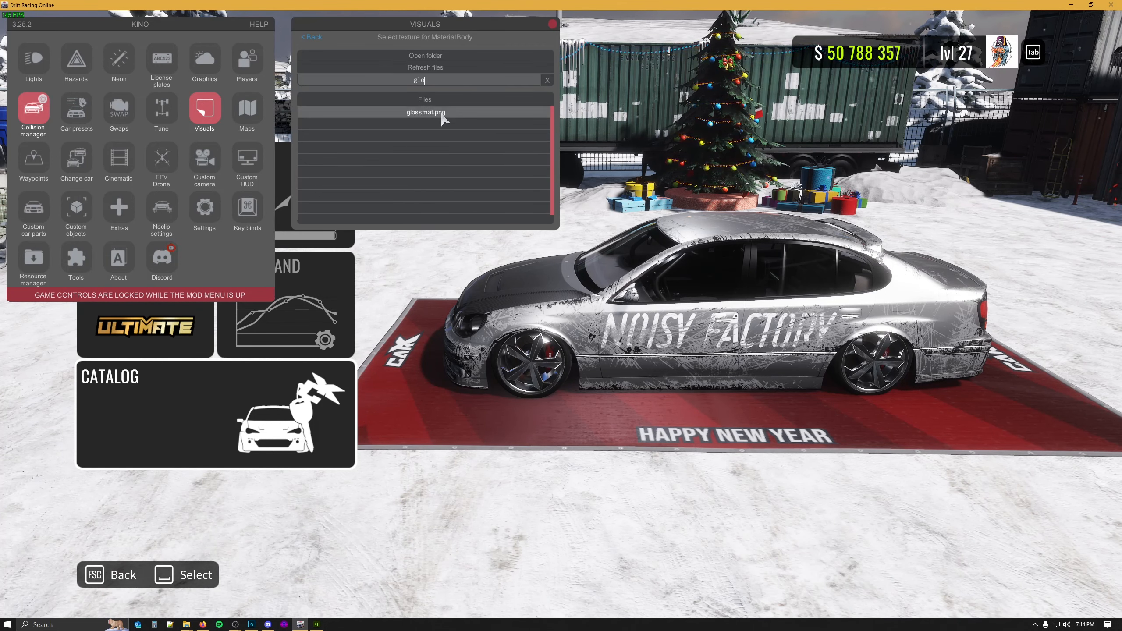
{"action": "left_click", "coordinate": [444, 113]}
- Set the new template's windows material to ToyotaAristo_MaterialGlass.png
{"action": "left_click", "coordinate": [450, 108]}
{"action": "type", "text": "a"}
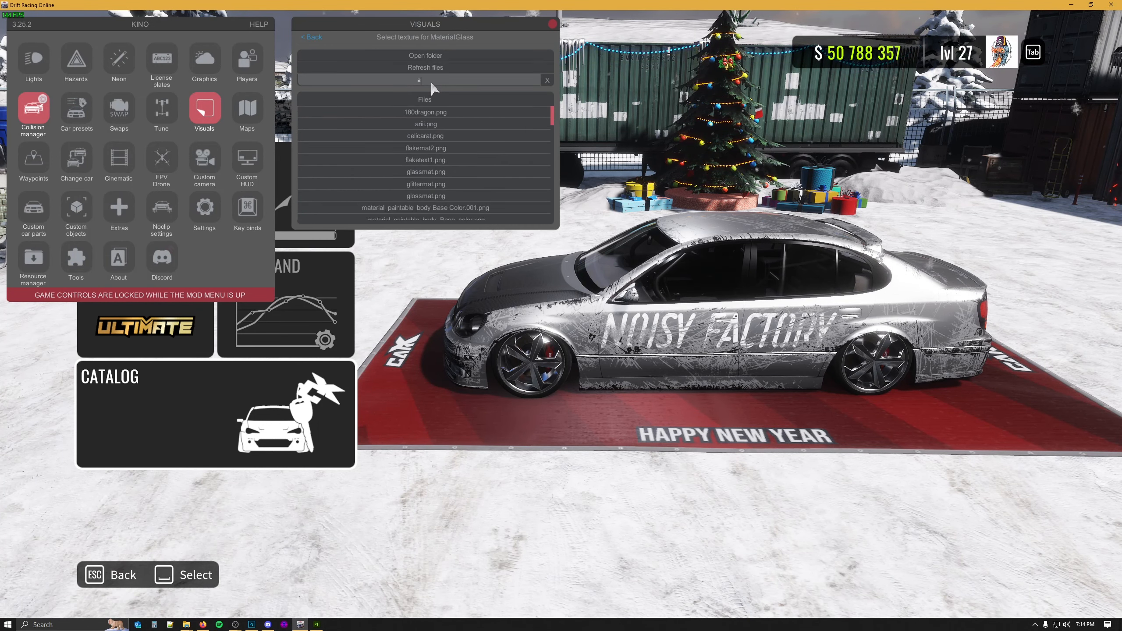
{"action": "type", "text": "ris"}
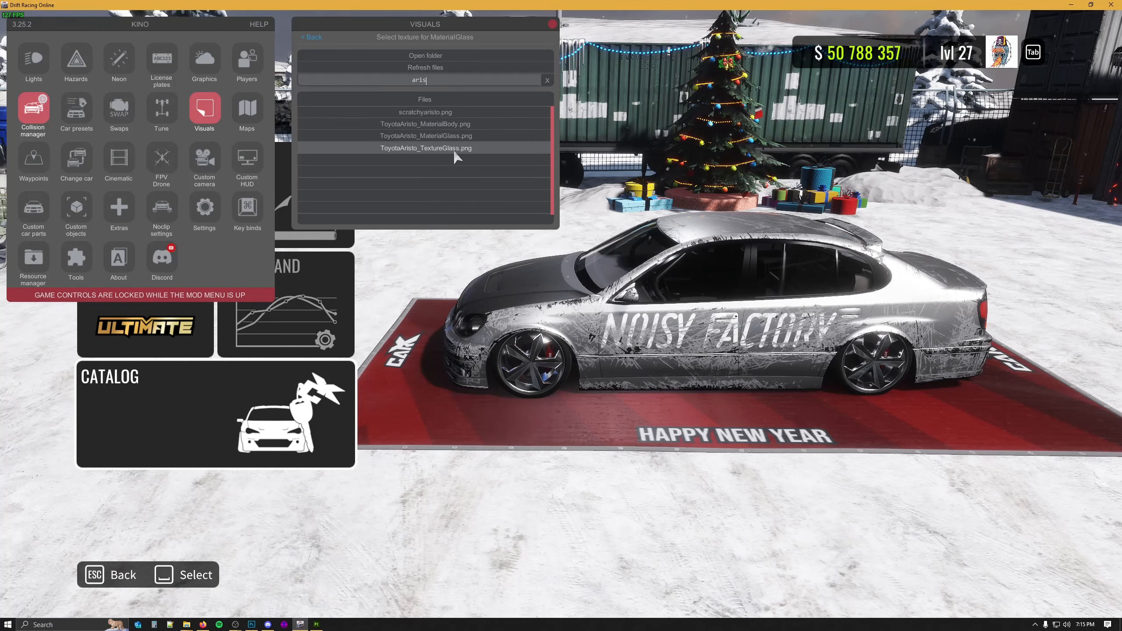
{"action": "left_click", "coordinate": [447, 140]}
- Bake the second template as ToyotaAristo_lyeyeye, load it onto the car and inspect the glossy livery
{"action": "left_click", "coordinate": [425, 125]}
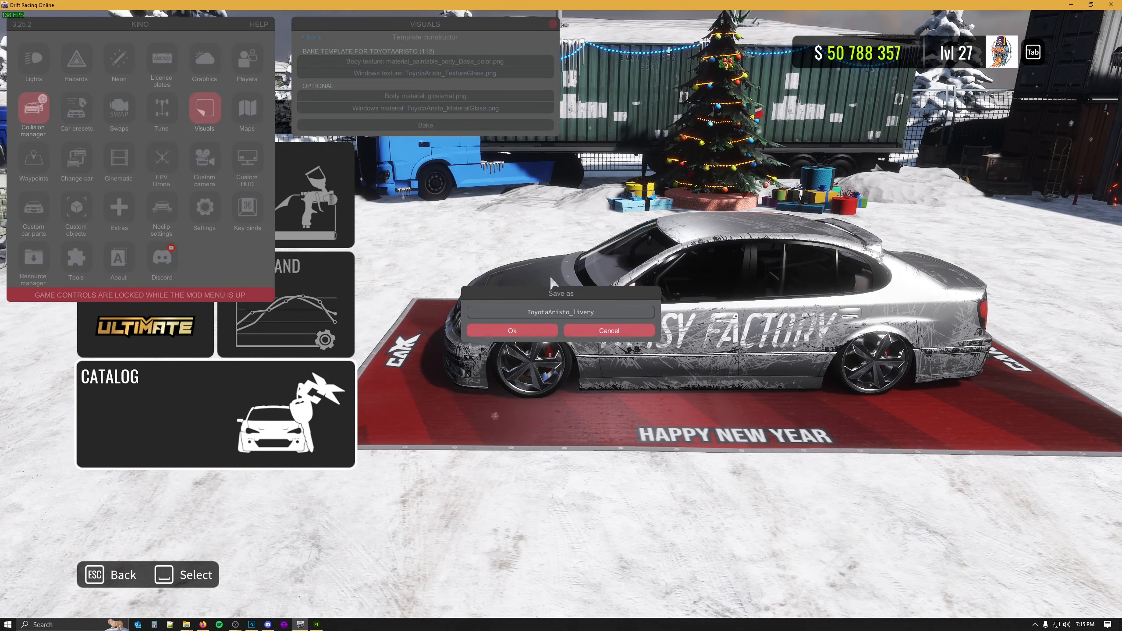
{"action": "left_click_drag", "start_coordinate": [596, 313], "coordinate": [575, 315]}
{"action": "type", "text": "yeyeye"}
{"action": "left_click", "coordinate": [544, 331]}
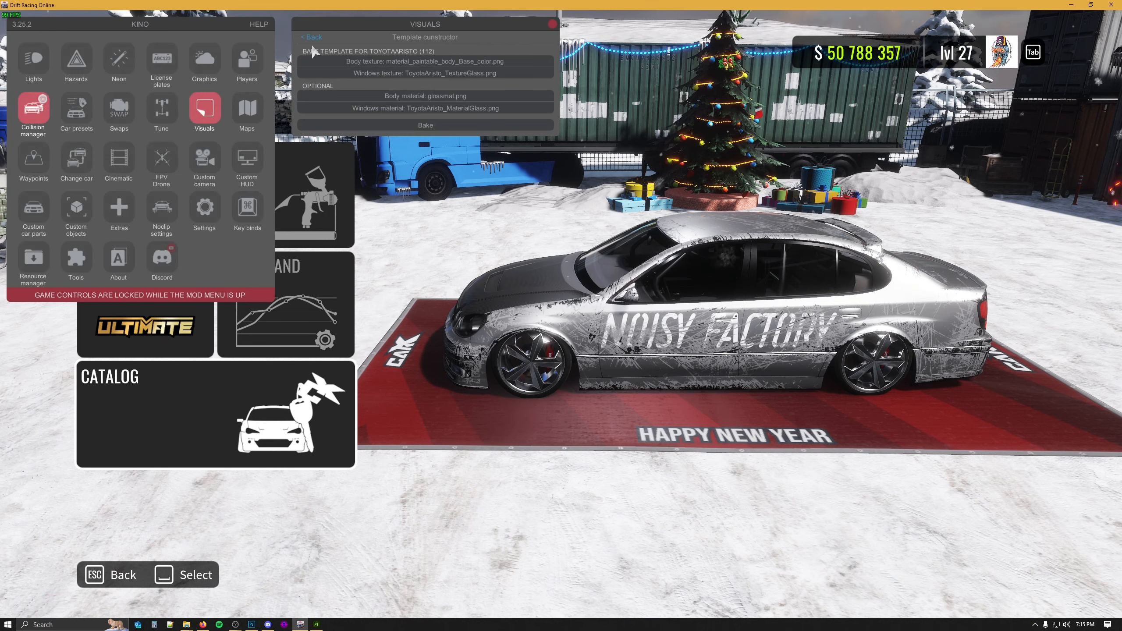
{"action": "left_click", "coordinate": [442, 73]}
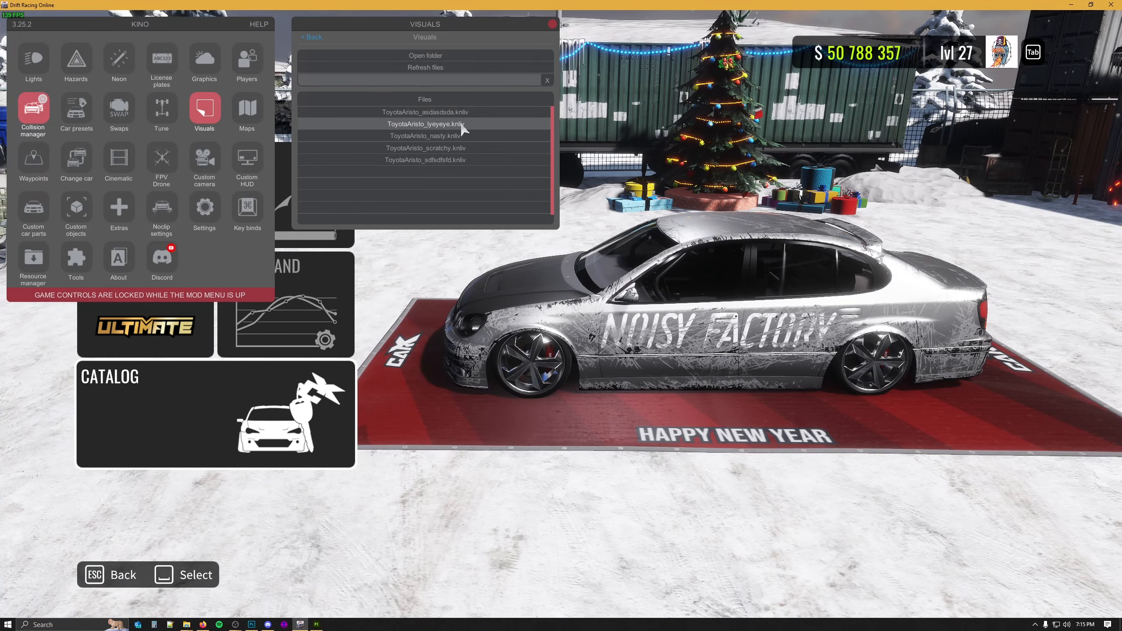
{"action": "left_click", "coordinate": [442, 124]}
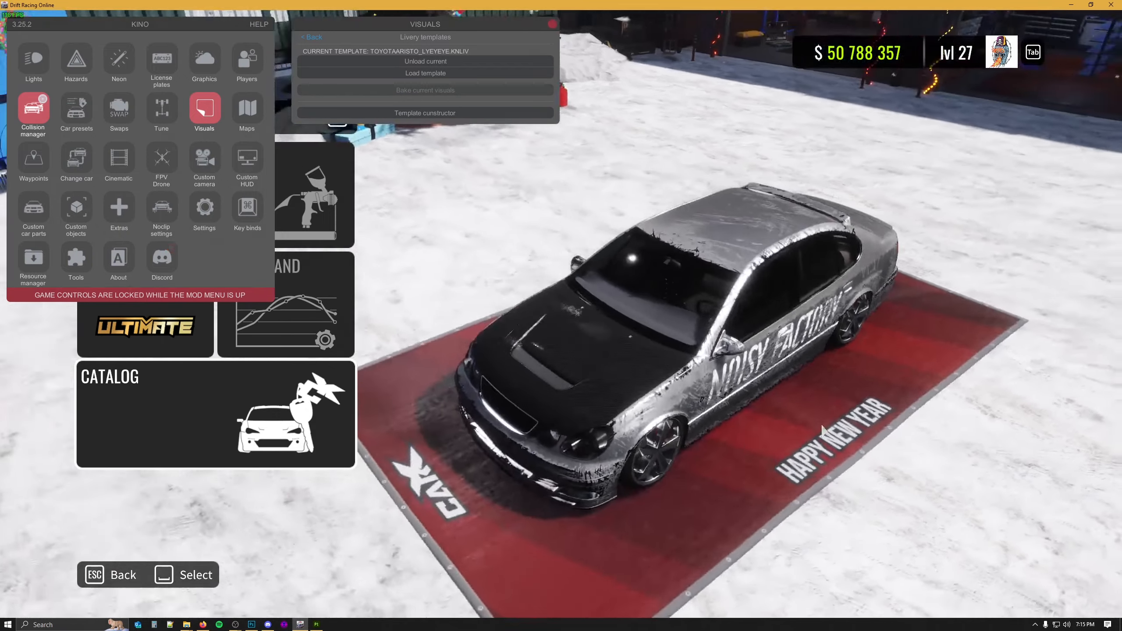
{"action": "left_click_drag", "start_coordinate": [822, 425], "coordinate": [424, 347]}
- In the body paintjob, set the gloss main color of all parts to red D82C2CFF, check it on the car and leave the paint editor
{"action": "left_click", "coordinate": [314, 195]}
{"action": "left_click_drag", "start_coordinate": [253, 319], "coordinate": [248, 285]}
{"action": "left_click_drag", "start_coordinate": [393, 330], "coordinate": [577, 304]}
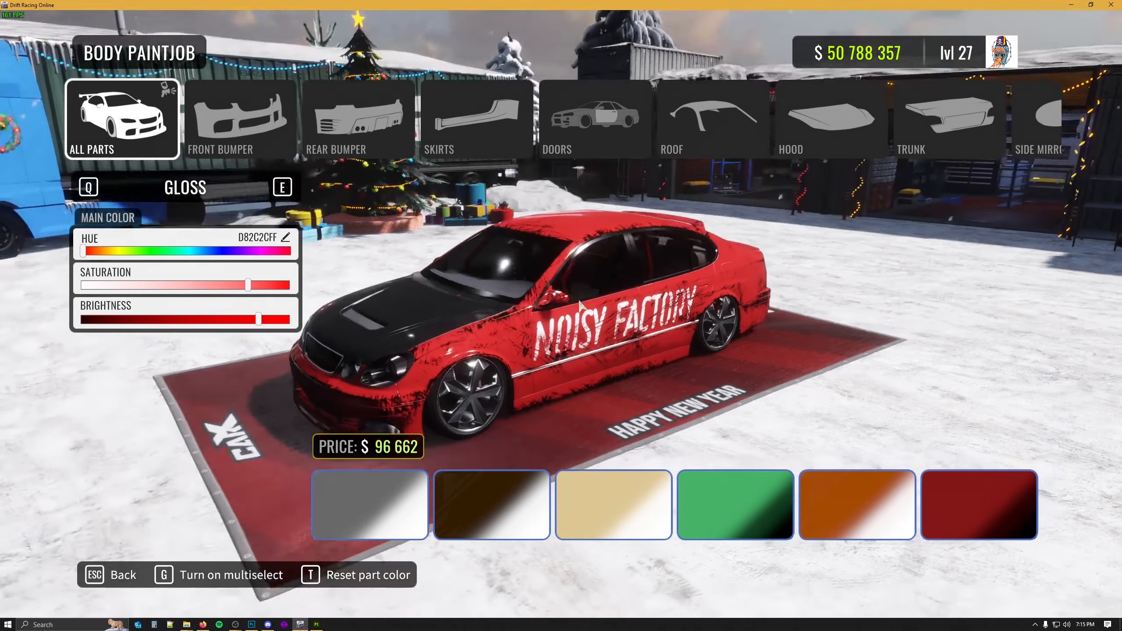
{"action": "key", "text": "Escape"}
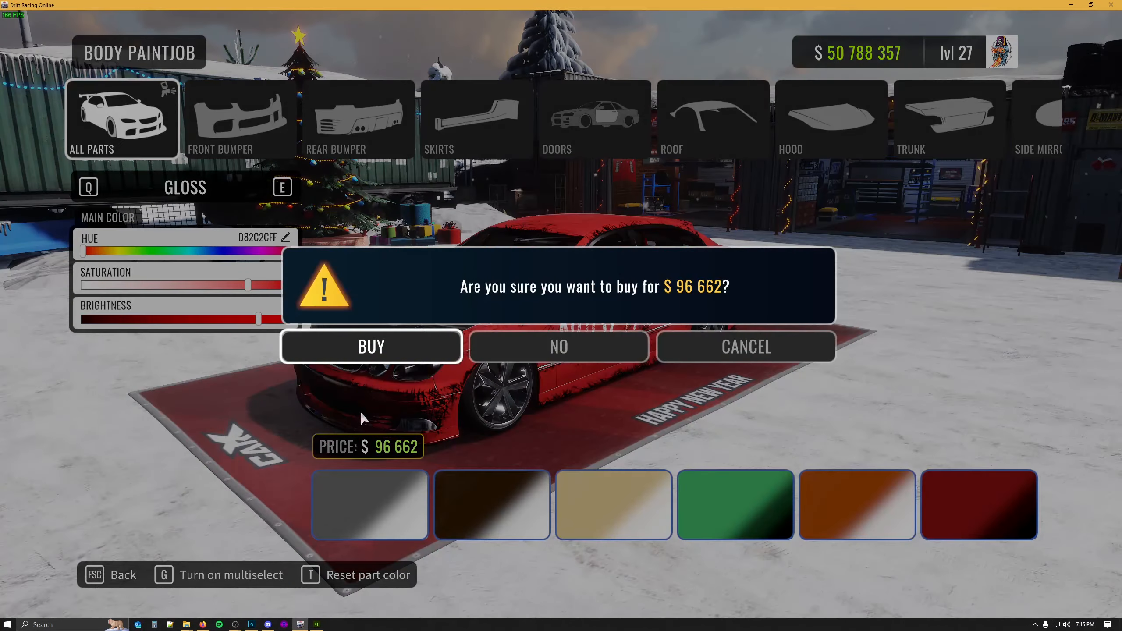